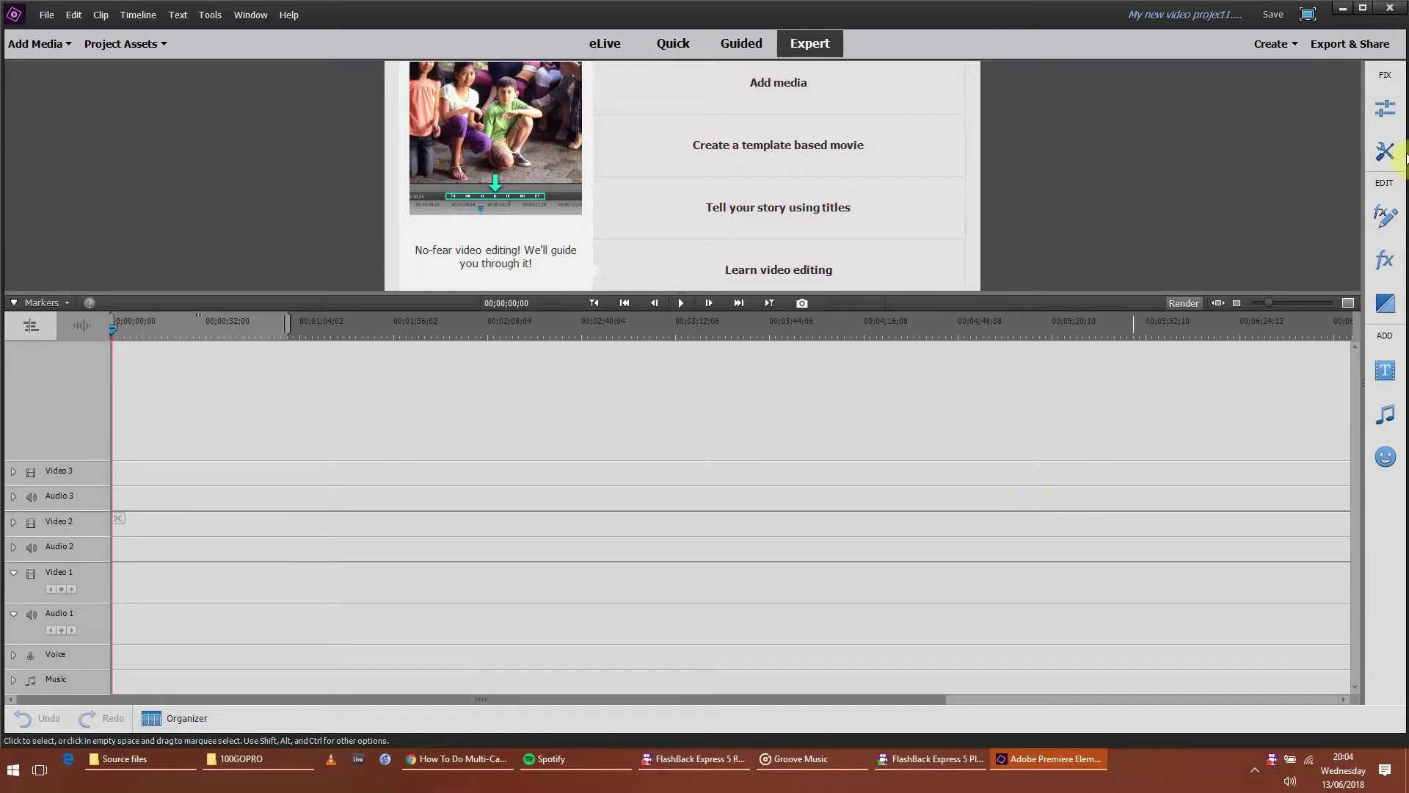
Step: Switch to the Source files folder and play the audio file to preview it, closing the player at the end
{"action": "left_click", "coordinate": [1344, 7]}
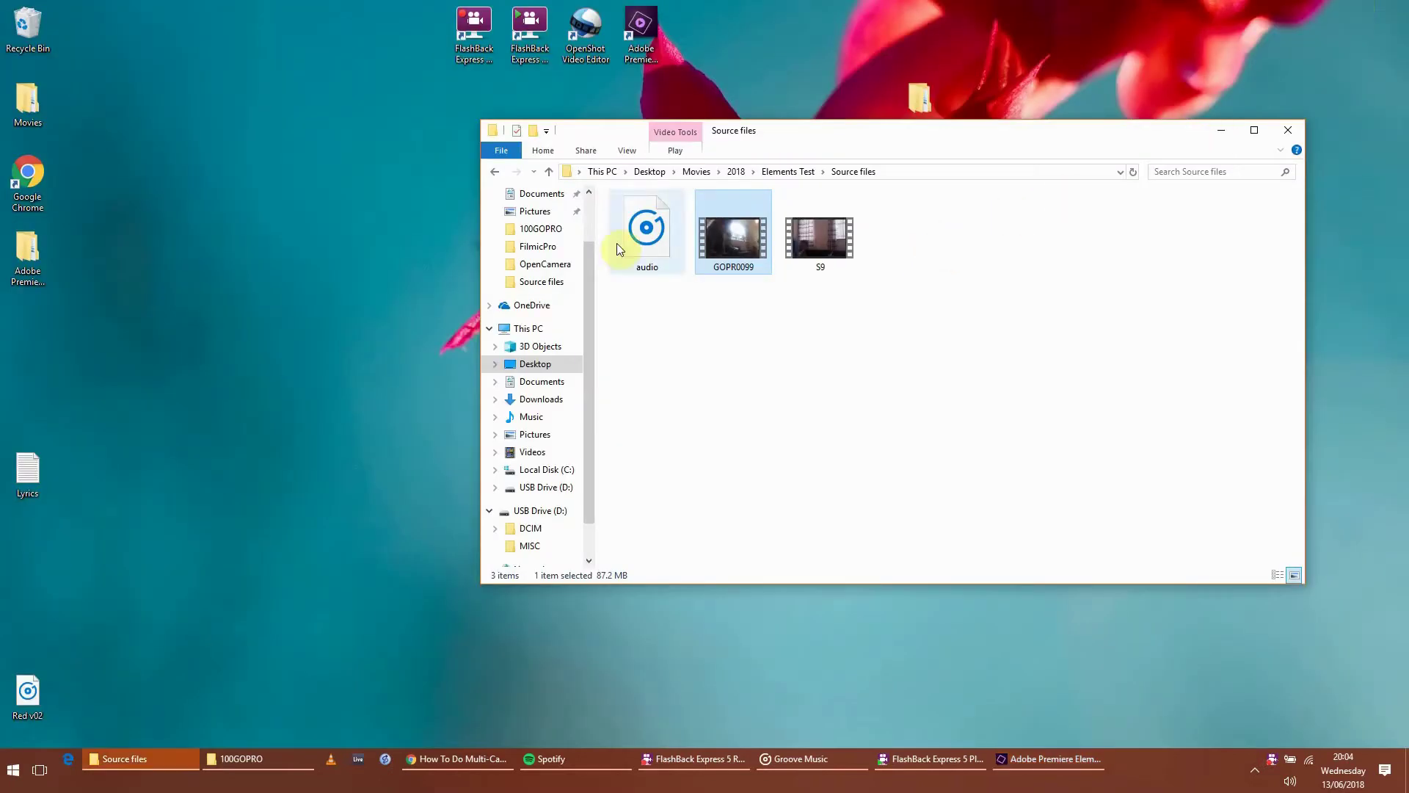
{"action": "left_click", "coordinate": [650, 224]}
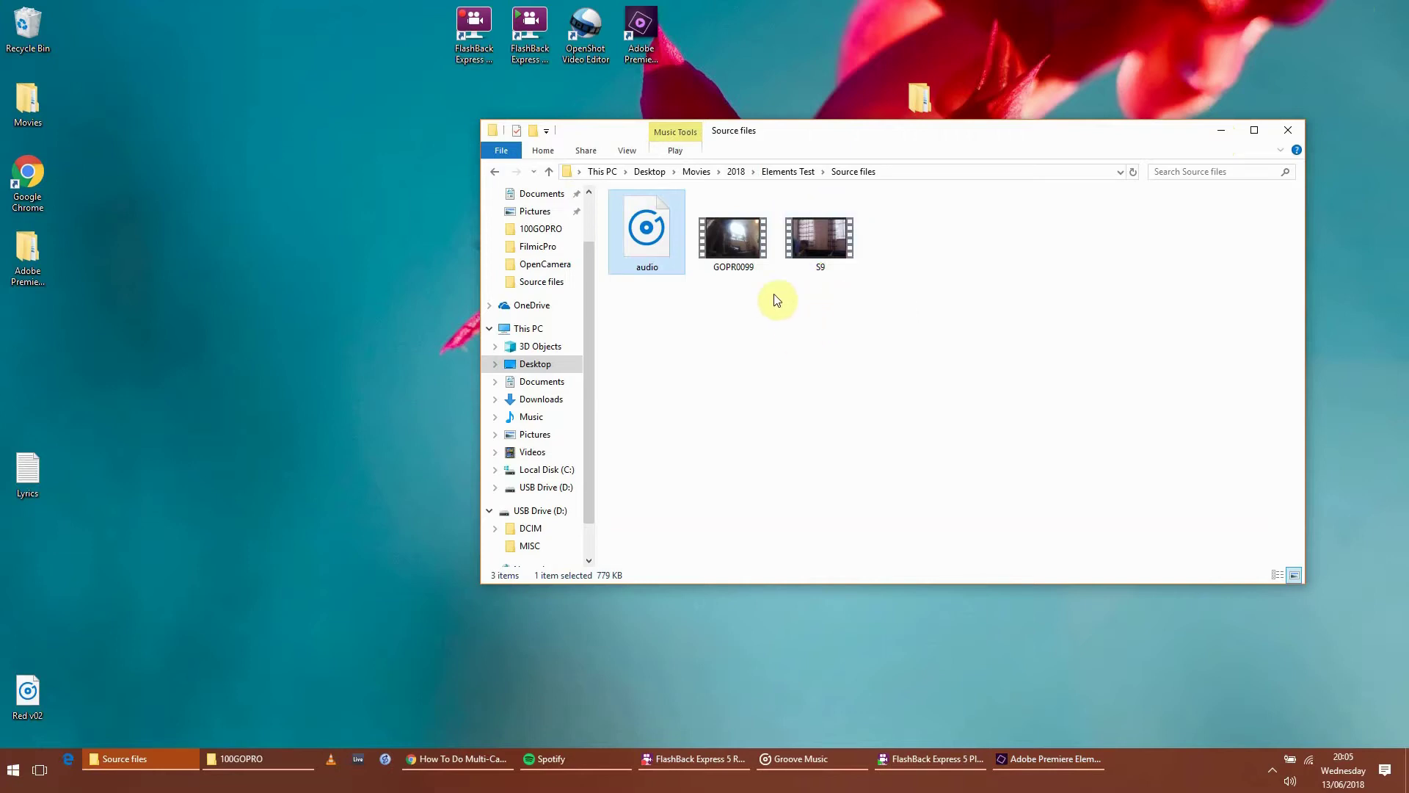
{"action": "left_click", "coordinate": [596, 44]}
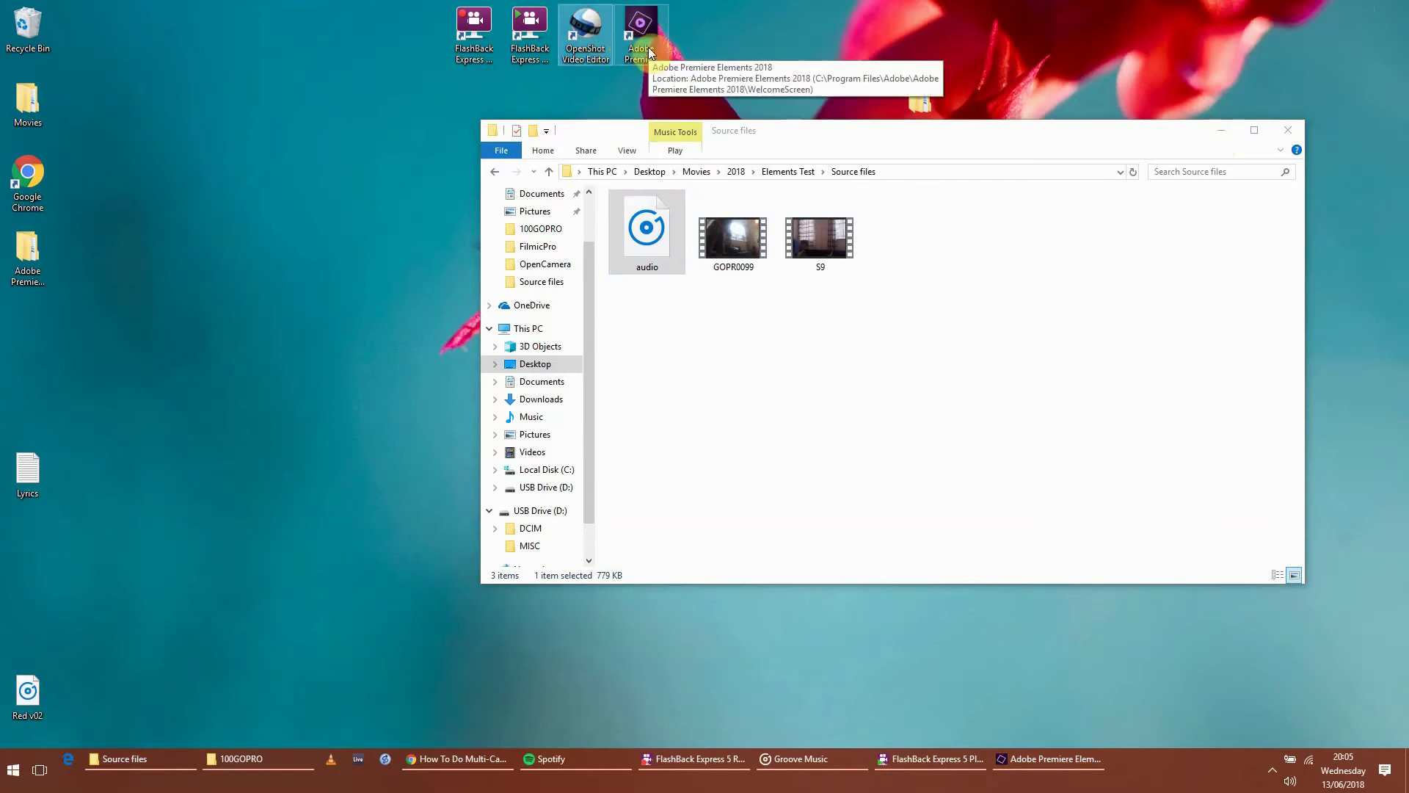
{"action": "left_click", "coordinate": [653, 233]}
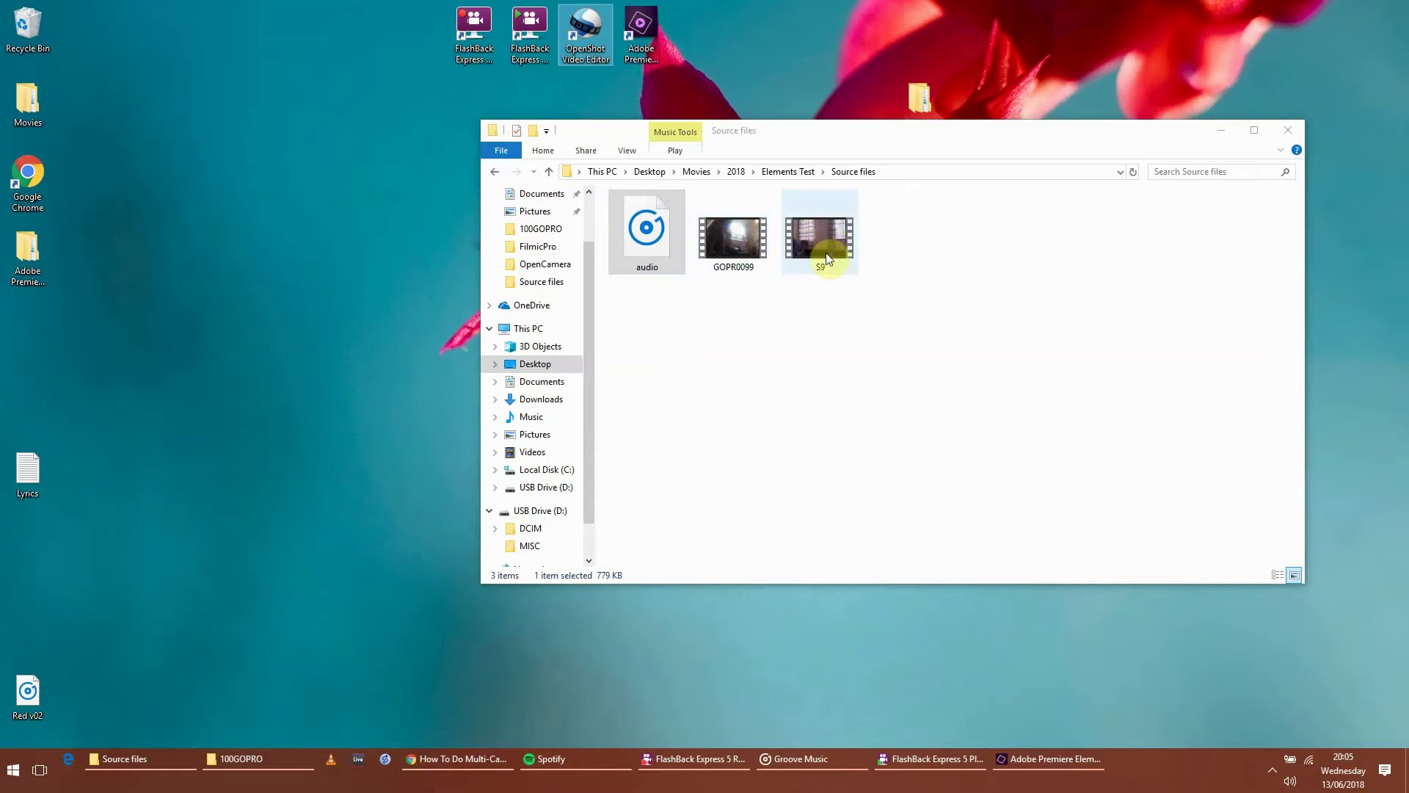
{"action": "double_click", "coordinate": [648, 224]}
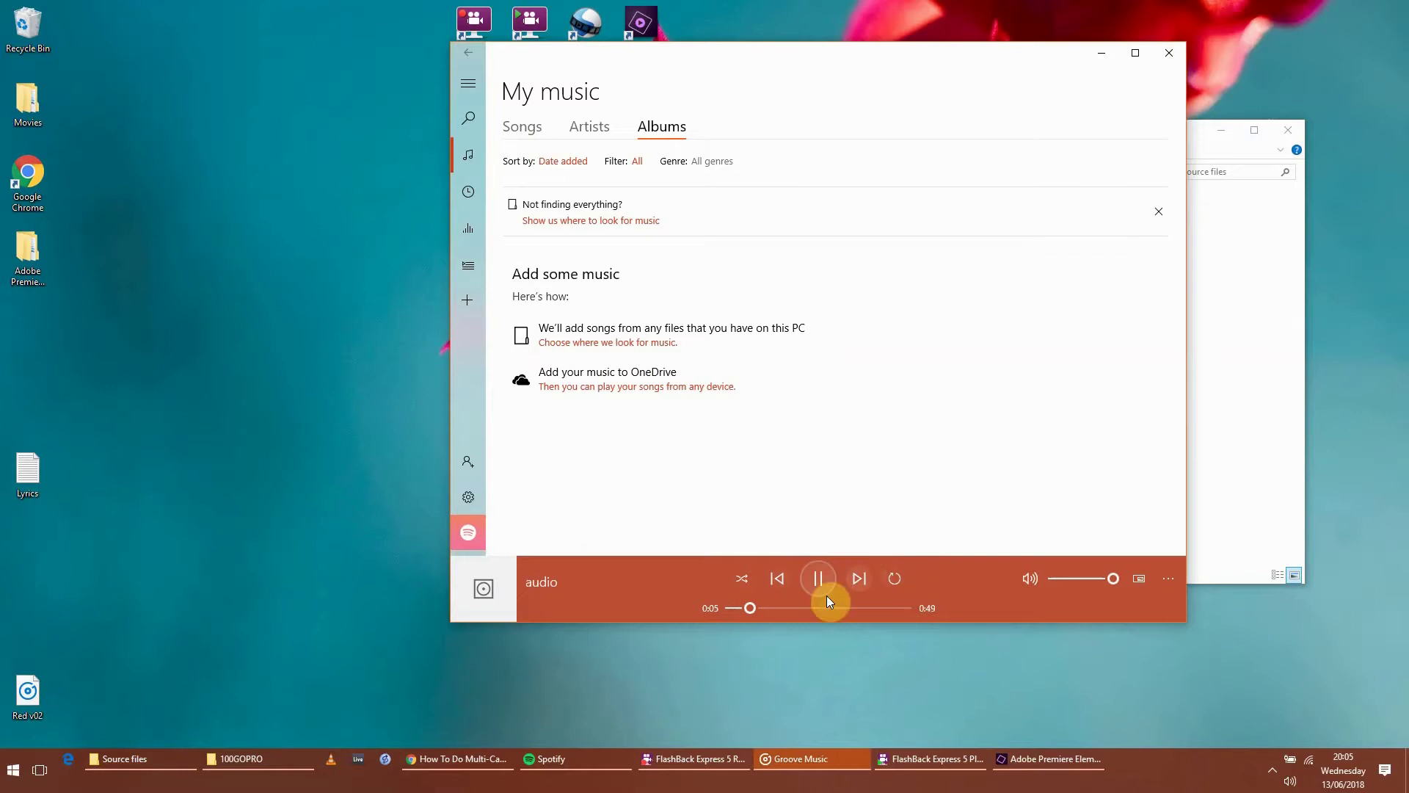
{"action": "left_click", "coordinate": [1168, 53]}
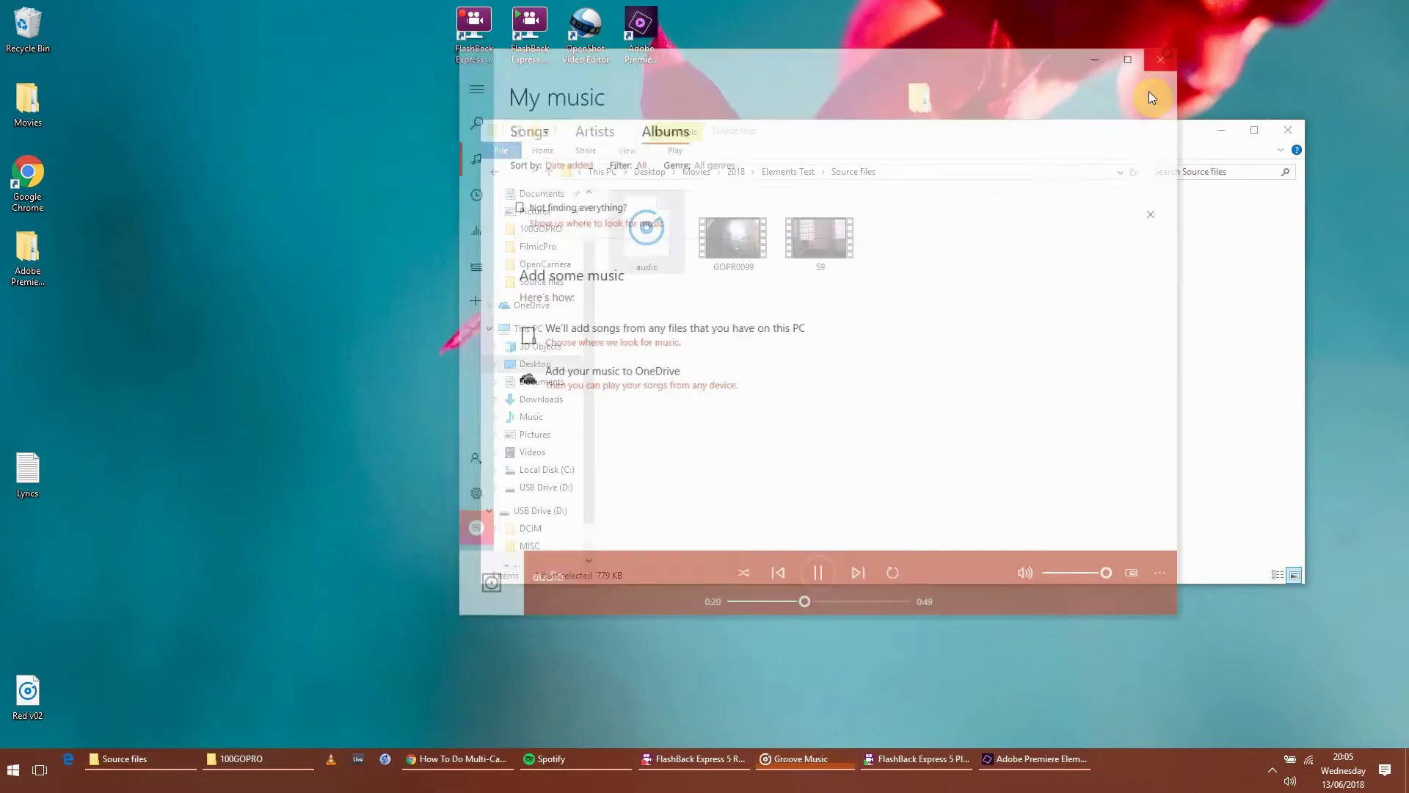
Step: Play the GOPR0099 video from the Source files folder to preview it, and close the player
{"action": "double_click", "coordinate": [749, 244]}
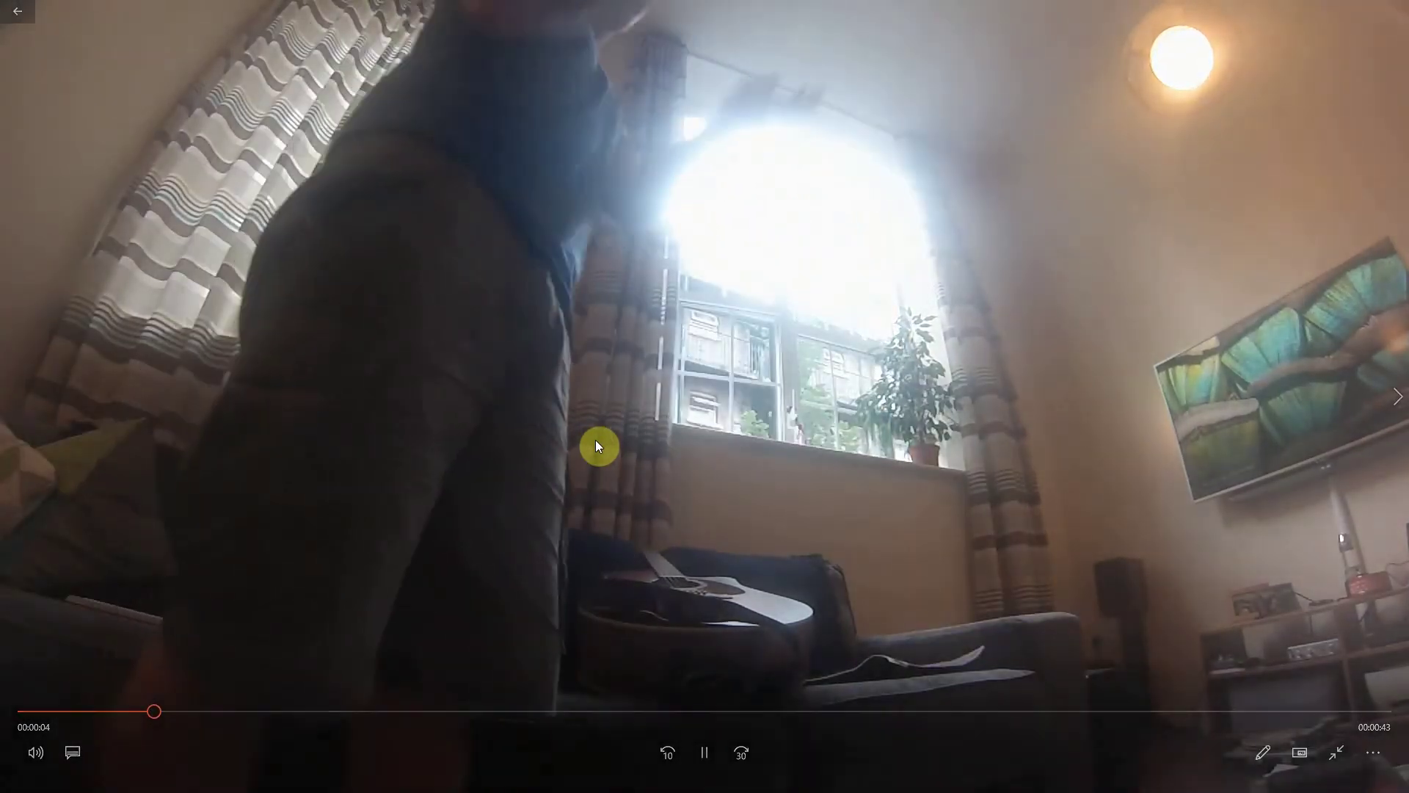
{"action": "double_click", "coordinate": [777, 569]}
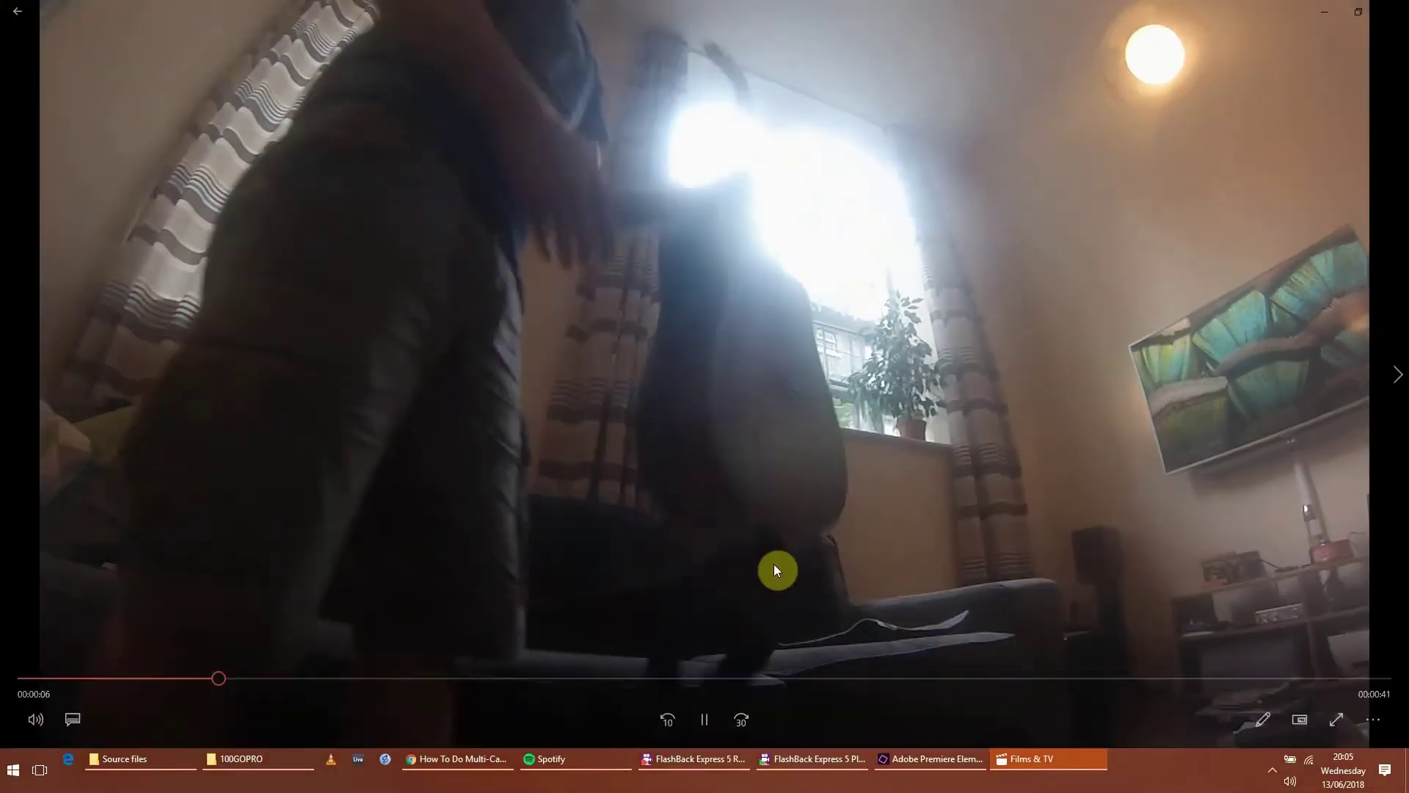
{"action": "left_click", "coordinate": [1393, 11]}
Step: Preview the S9 video from the Source files folder, pause it and close the player
{"action": "left_click", "coordinate": [831, 242]}
{"action": "double_click", "coordinate": [831, 242]}
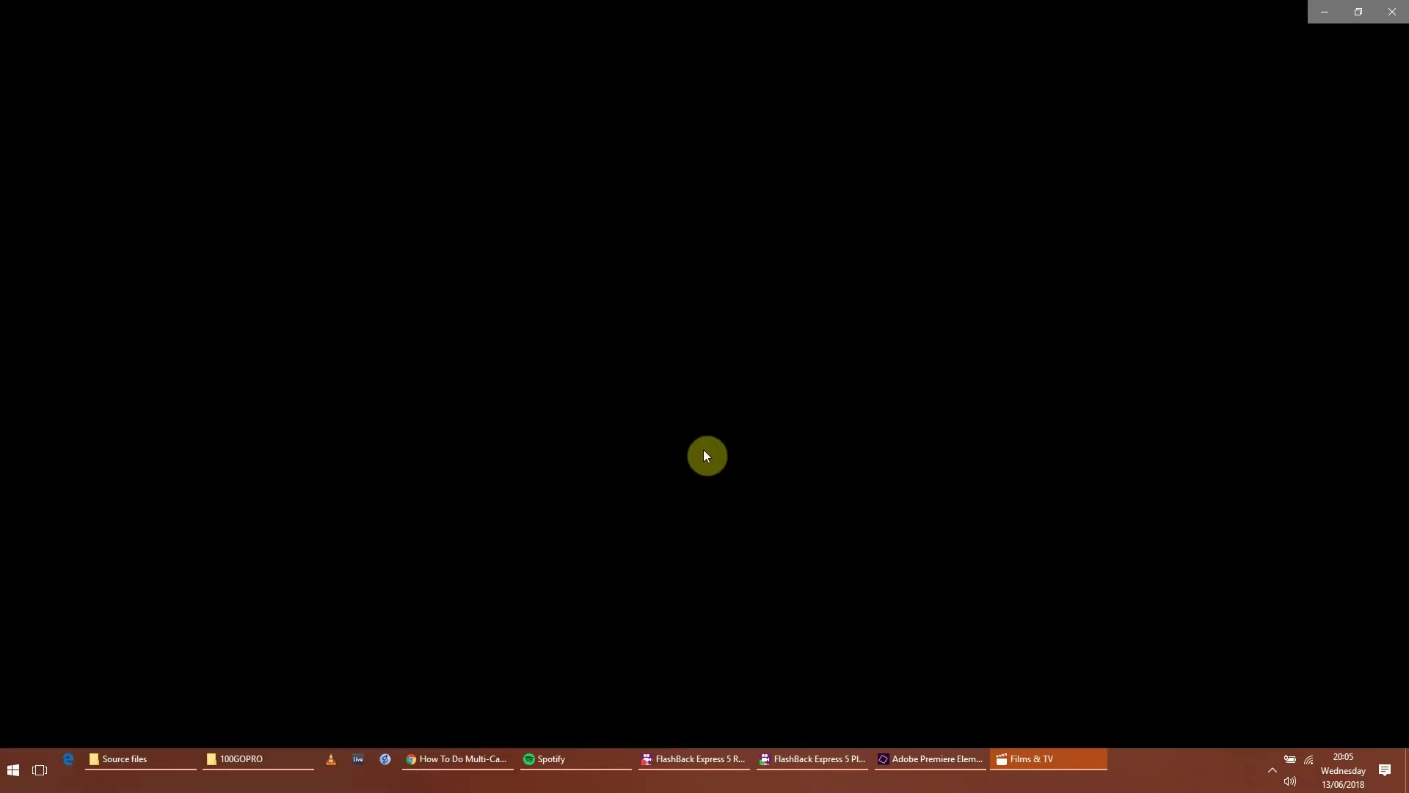
{"action": "double_click", "coordinate": [639, 591]}
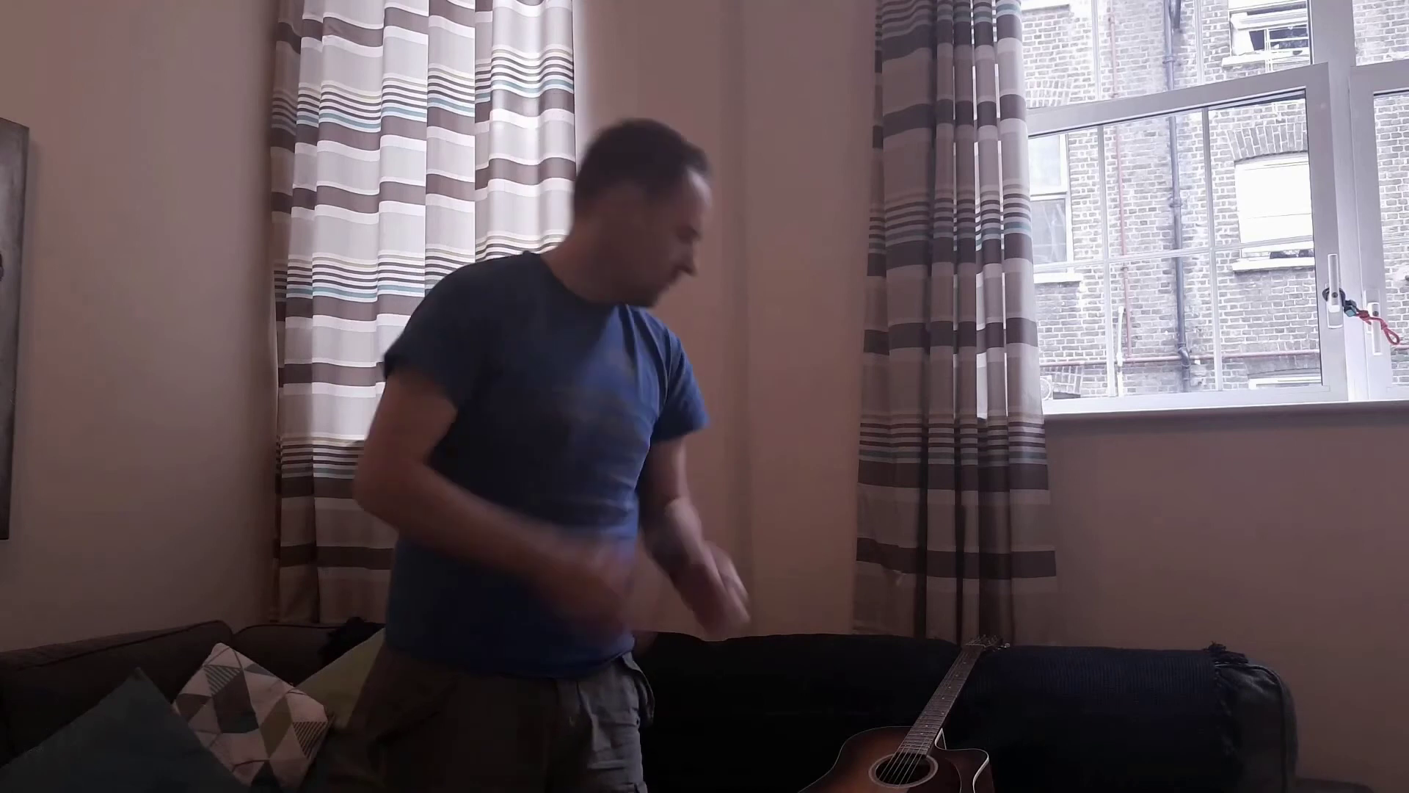
{"action": "key", "text": "Escape"}
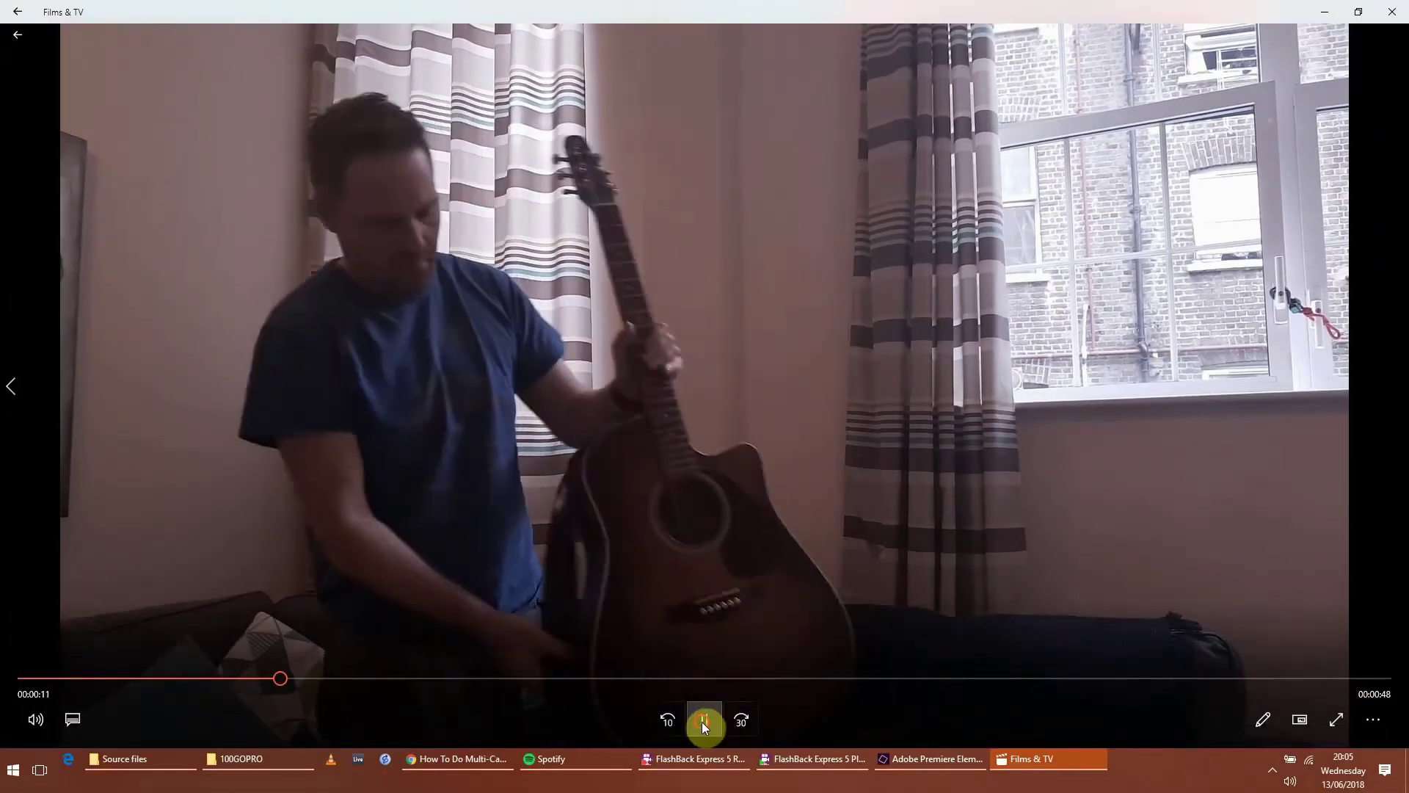
{"action": "left_click", "coordinate": [705, 720]}
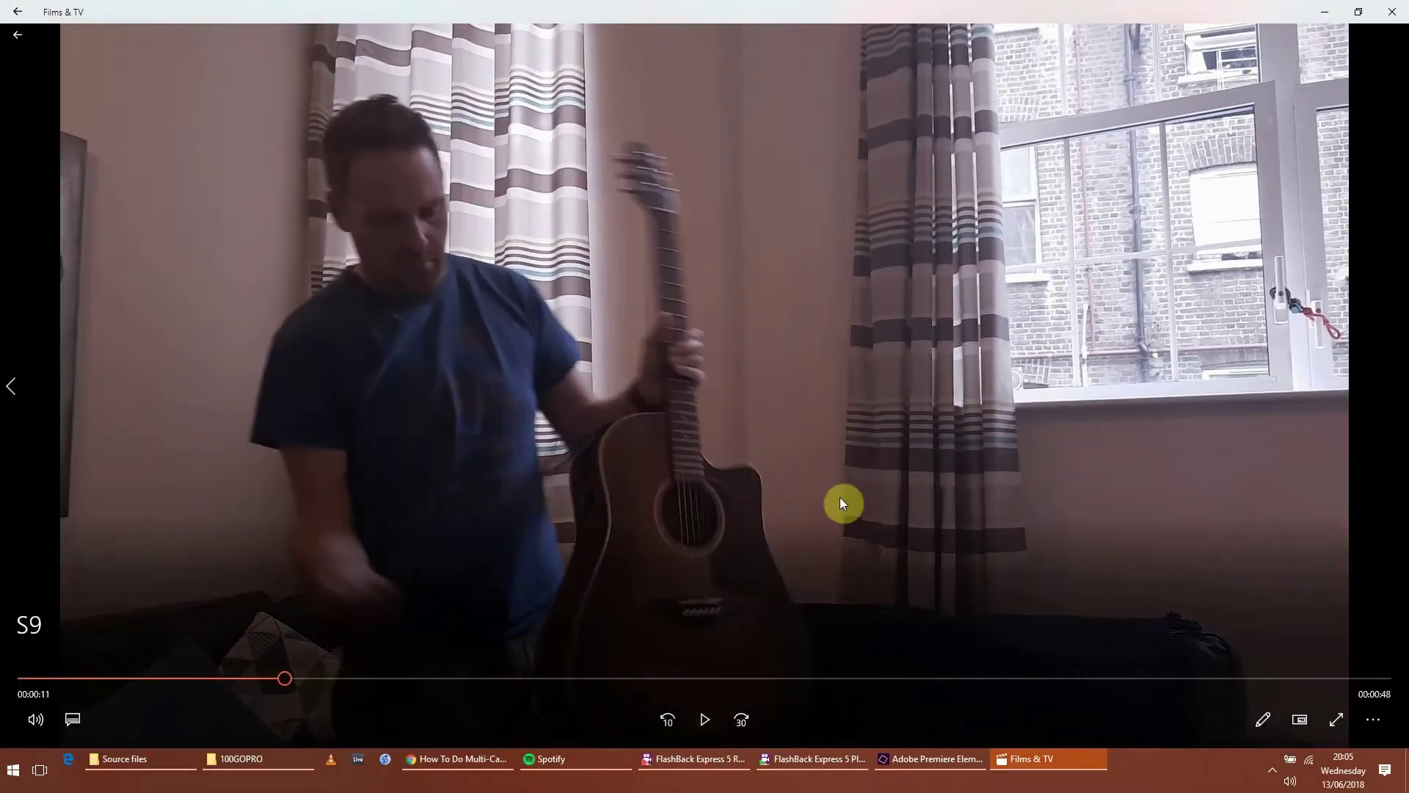
{"action": "left_click", "coordinate": [1392, 15]}
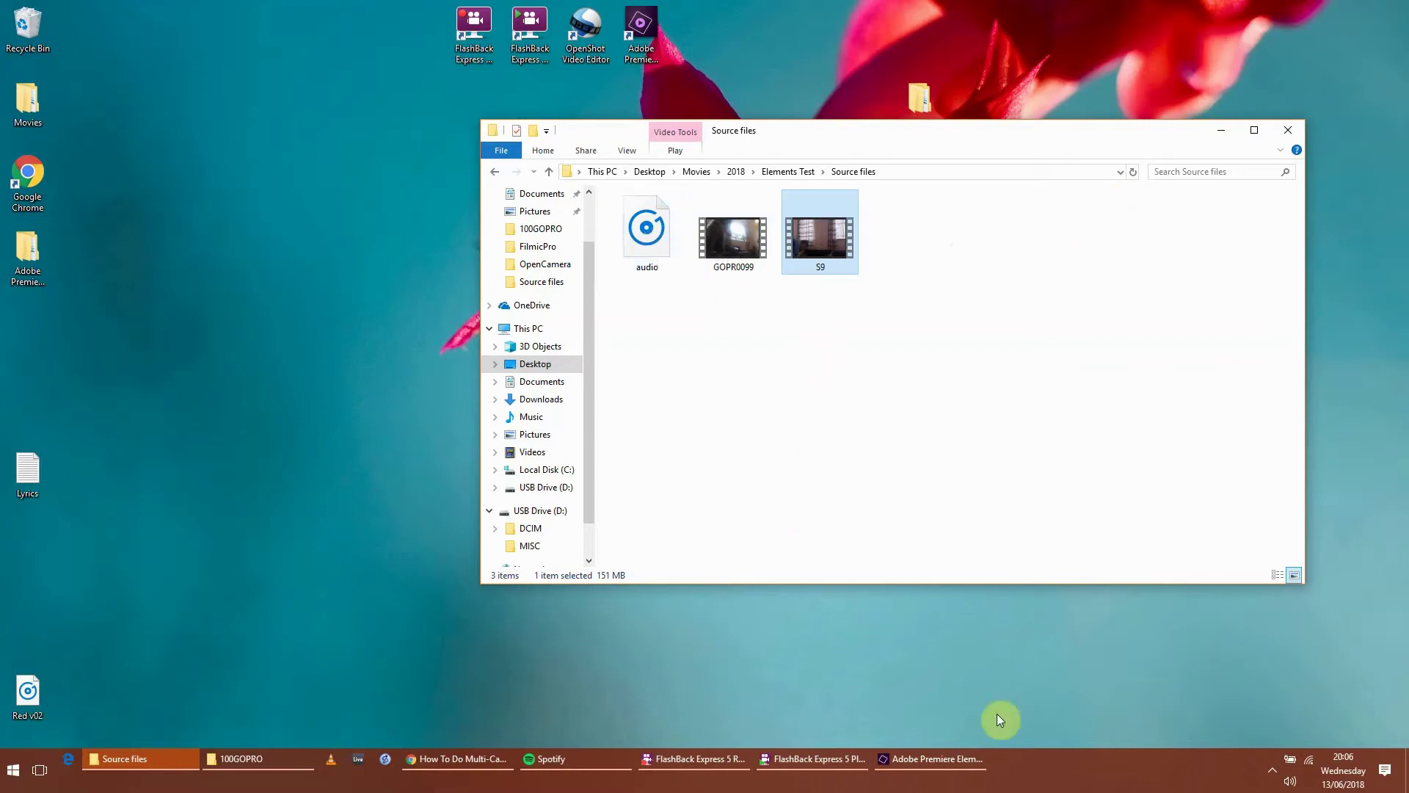
Step: Switch to Adobe Premiere Elements, restore it to a smaller window, and arrange it side by side with the Source files folder
{"action": "left_click", "coordinate": [913, 759]}
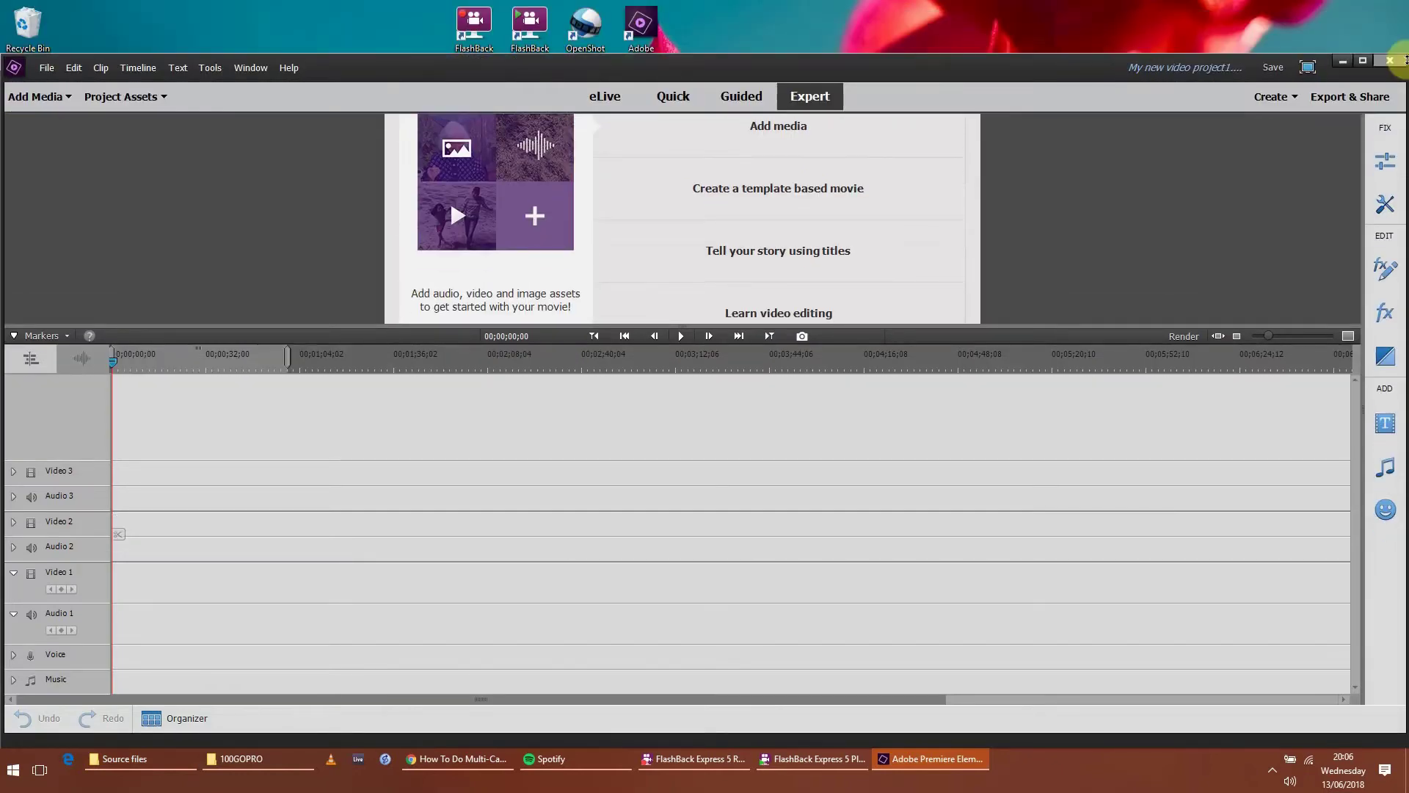
{"action": "left_click", "coordinate": [1363, 60]}
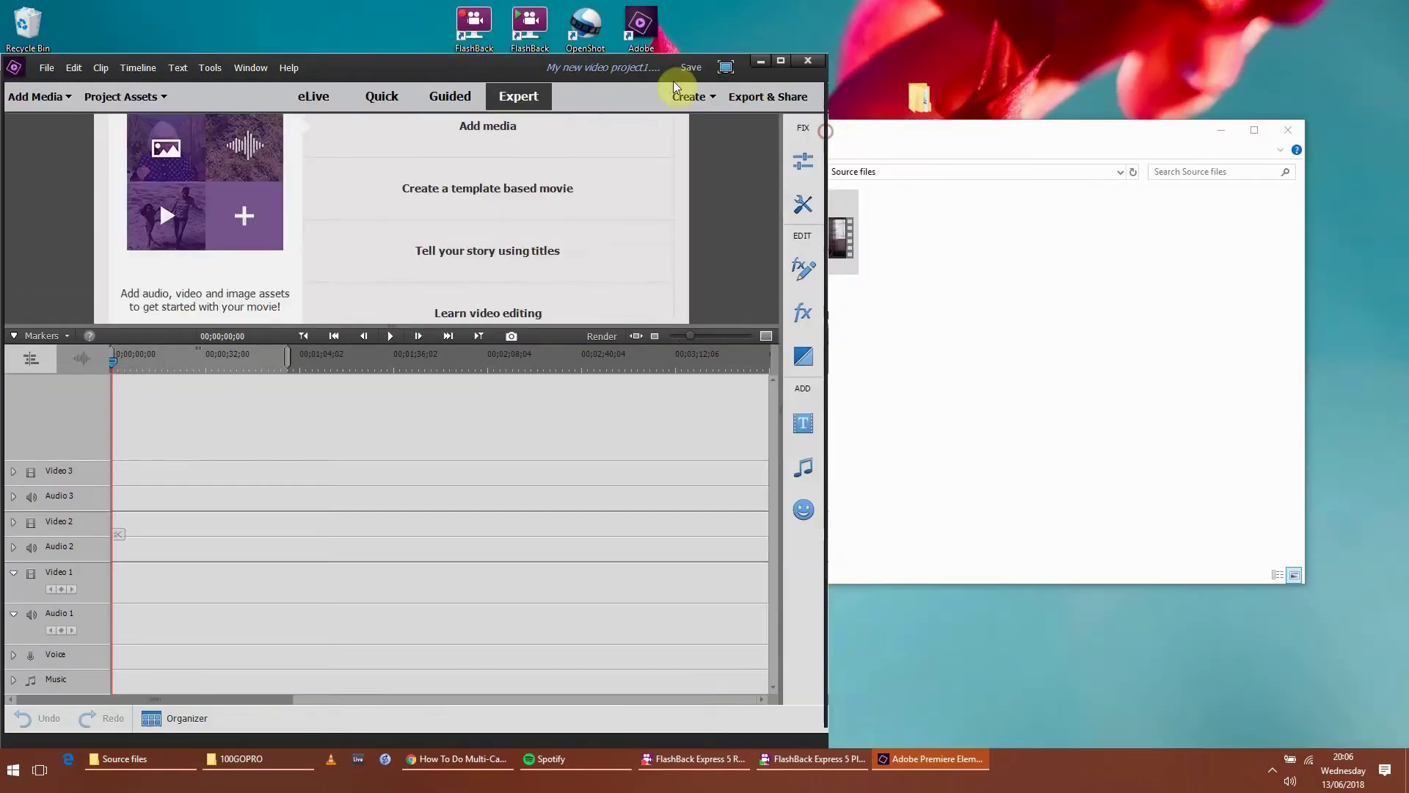
{"action": "left_click_drag", "start_coordinate": [417, 72], "coordinate": [513, 41]}
{"action": "left_click_drag", "start_coordinate": [1031, 145], "coordinate": [1060, 141]}
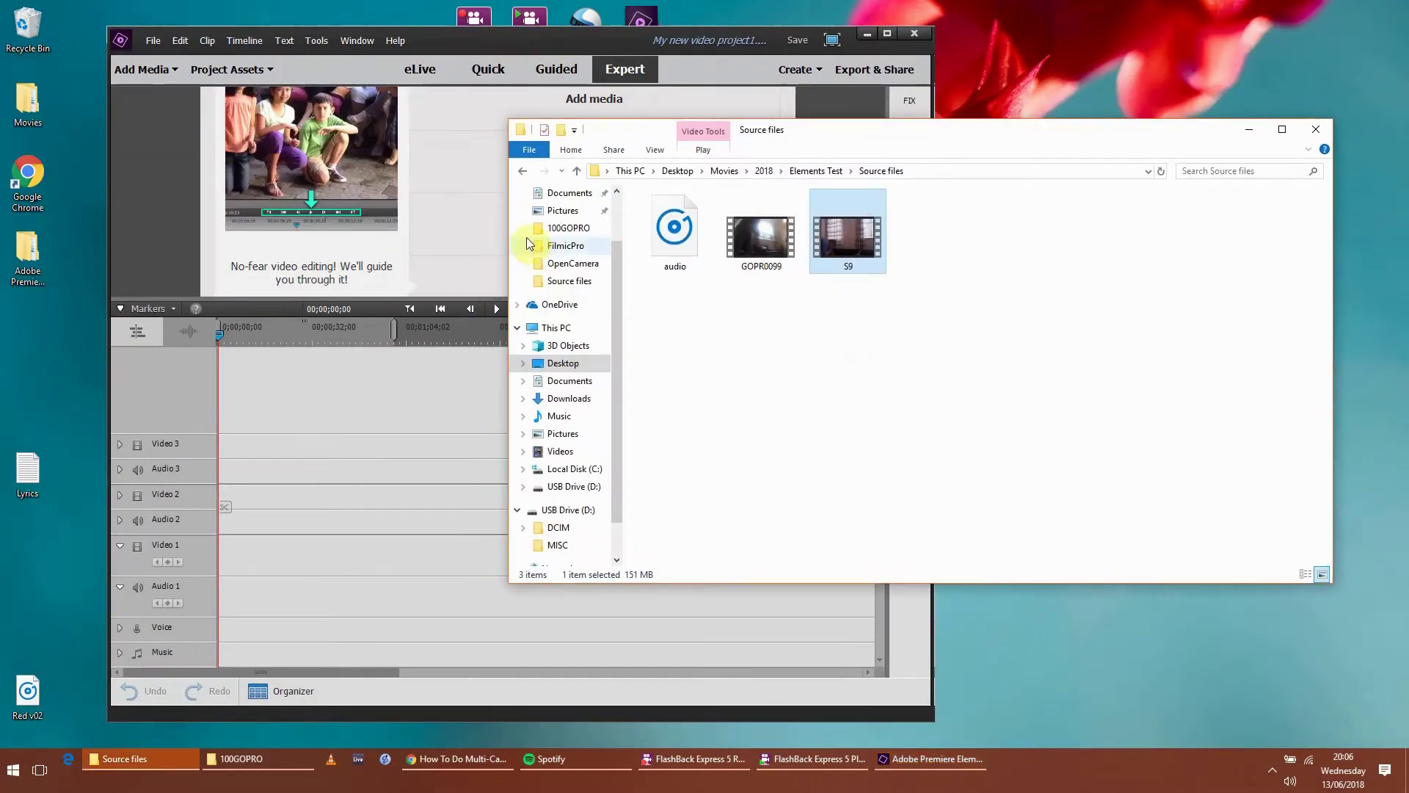
{"action": "left_click_drag", "start_coordinate": [507, 237], "coordinate": [990, 237]}
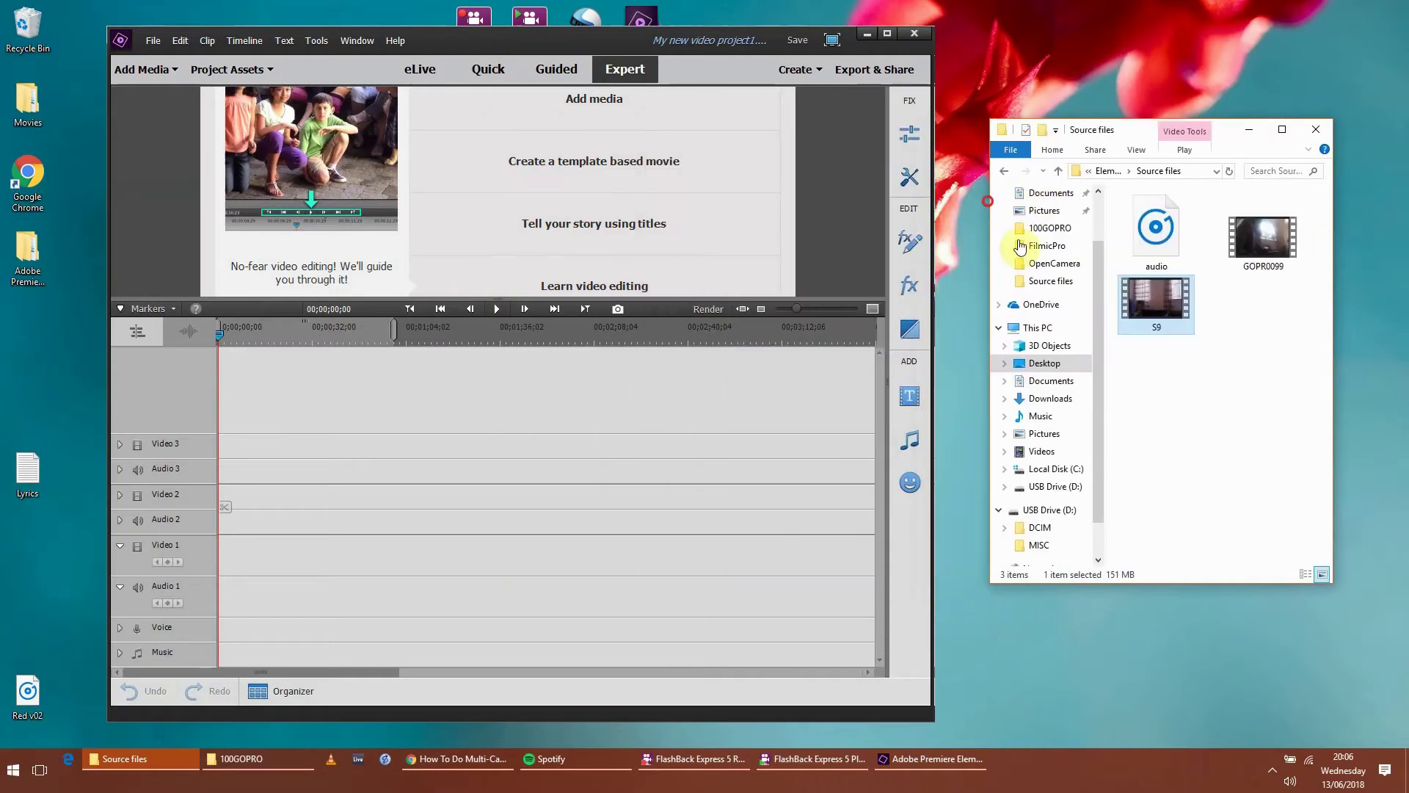
{"action": "left_click_drag", "start_coordinate": [1165, 587], "coordinate": [1165, 637]}
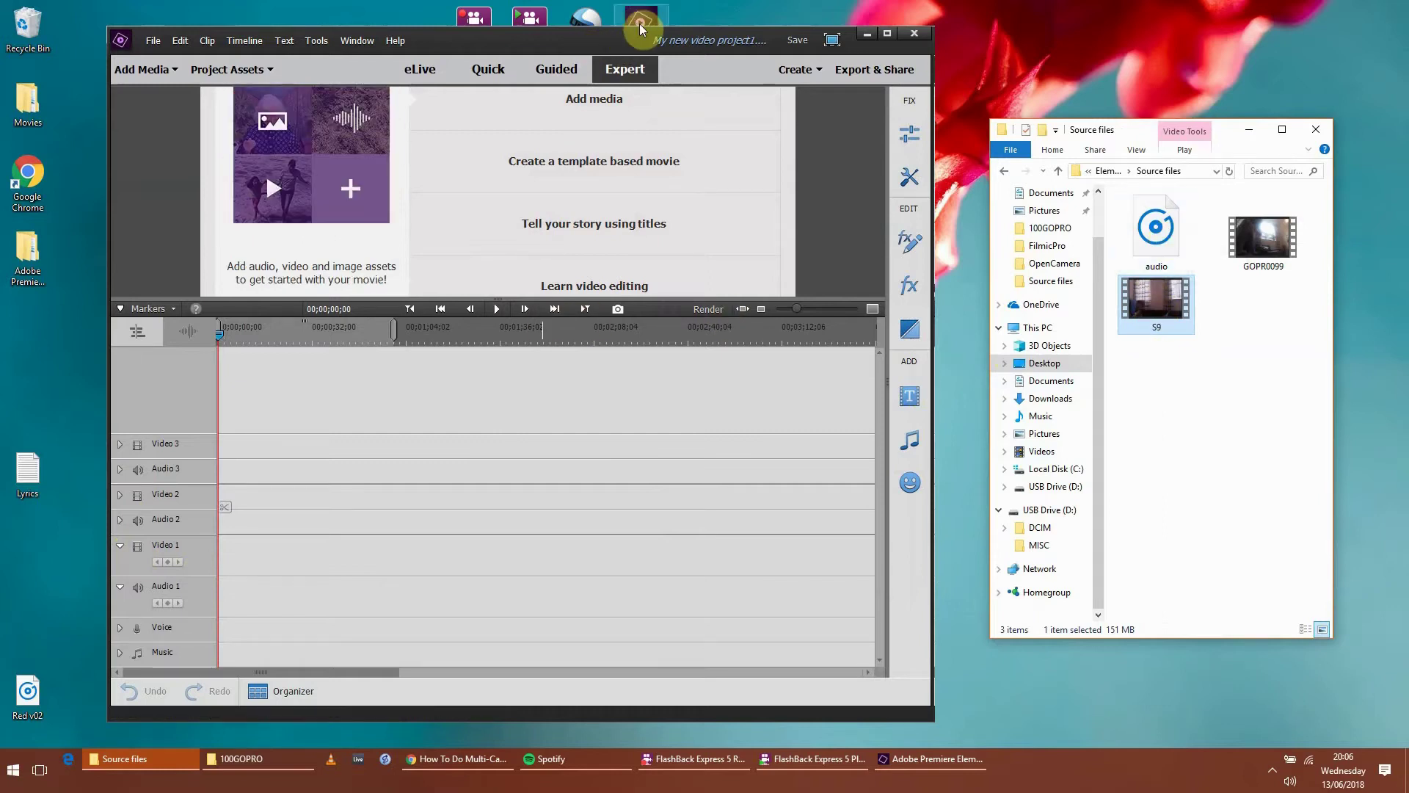
Step: Add the audio file to the Voice track, S9 to the Video 1 track, and GOPR0099 to the Video 2 track
{"action": "left_click_drag", "start_coordinate": [1156, 228], "coordinate": [247, 636]}
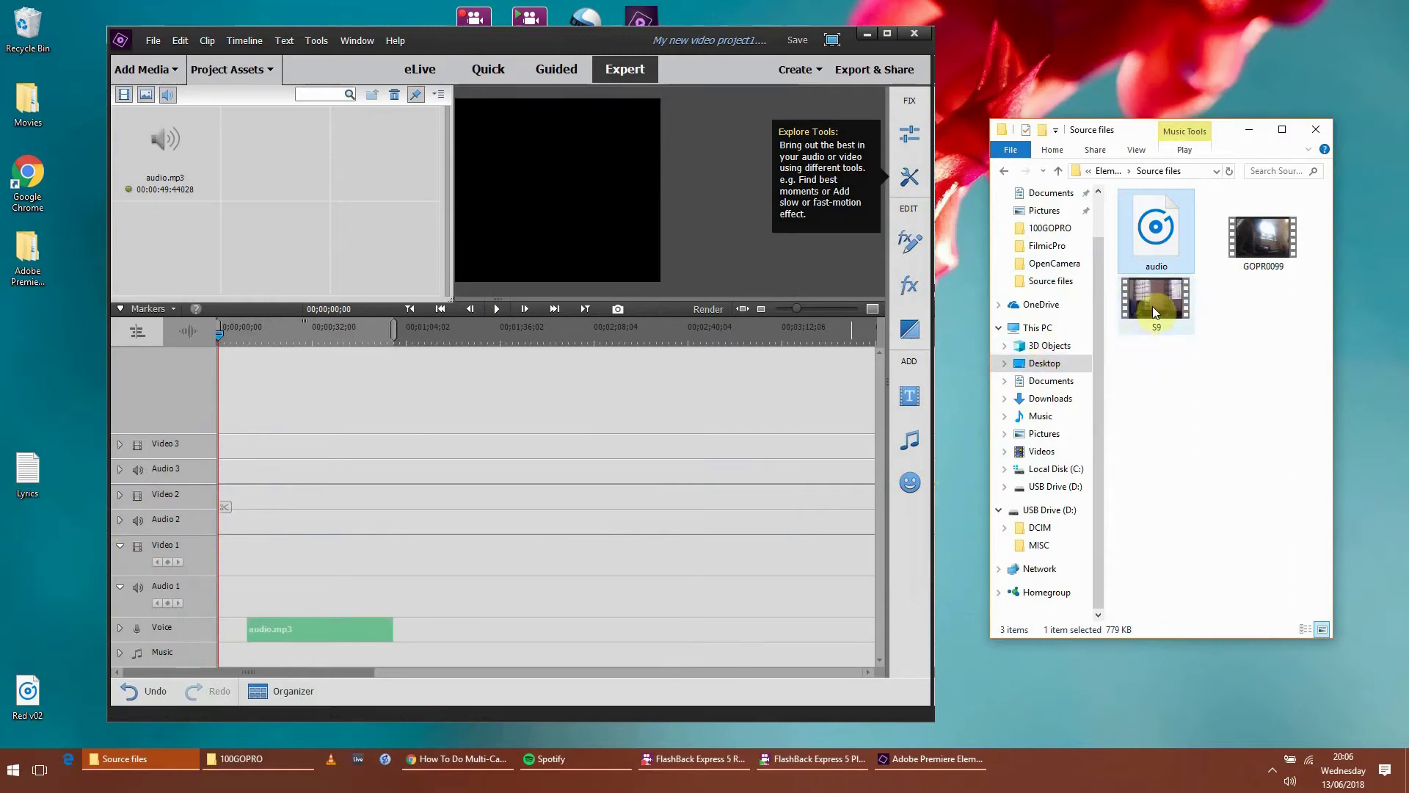
{"action": "left_click_drag", "start_coordinate": [1164, 296], "coordinate": [281, 557]}
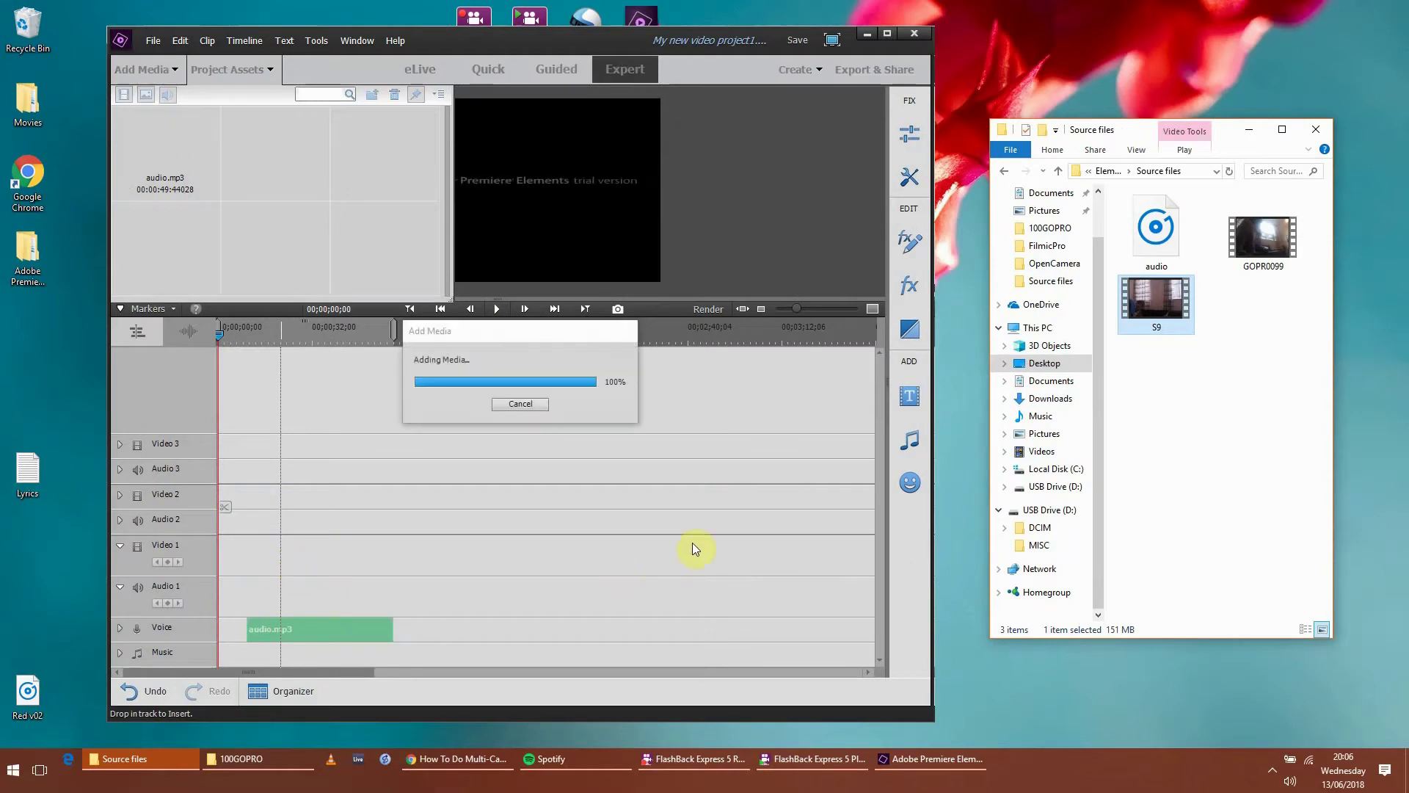
{"action": "left_click_drag", "start_coordinate": [1264, 239], "coordinate": [310, 492]}
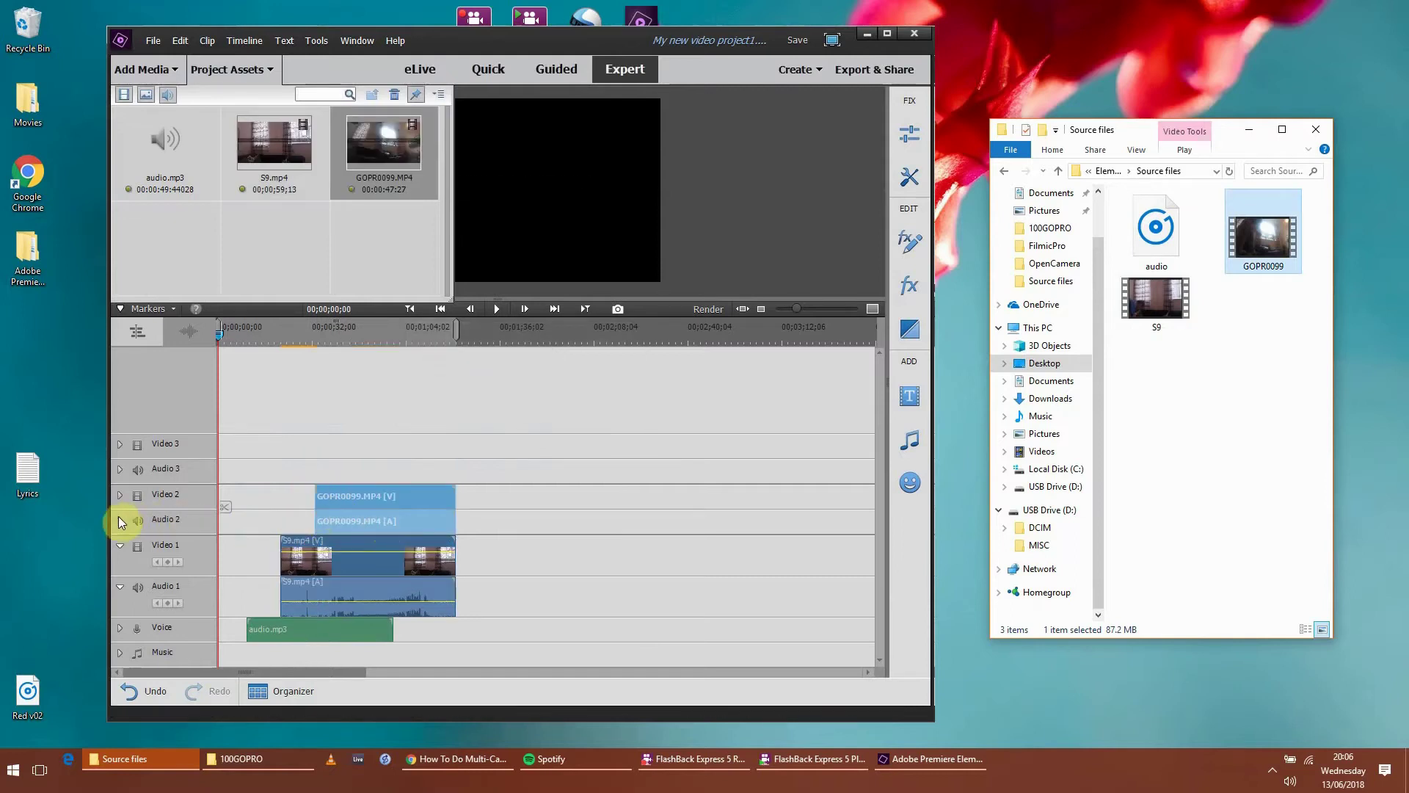
Step: Minimize the Source files folder, maximize the Premiere Elements window, and expand the Audio 2 and Voice tracks to show their waveforms
{"action": "left_click", "coordinate": [1248, 129]}
{"action": "left_click", "coordinate": [867, 34]}
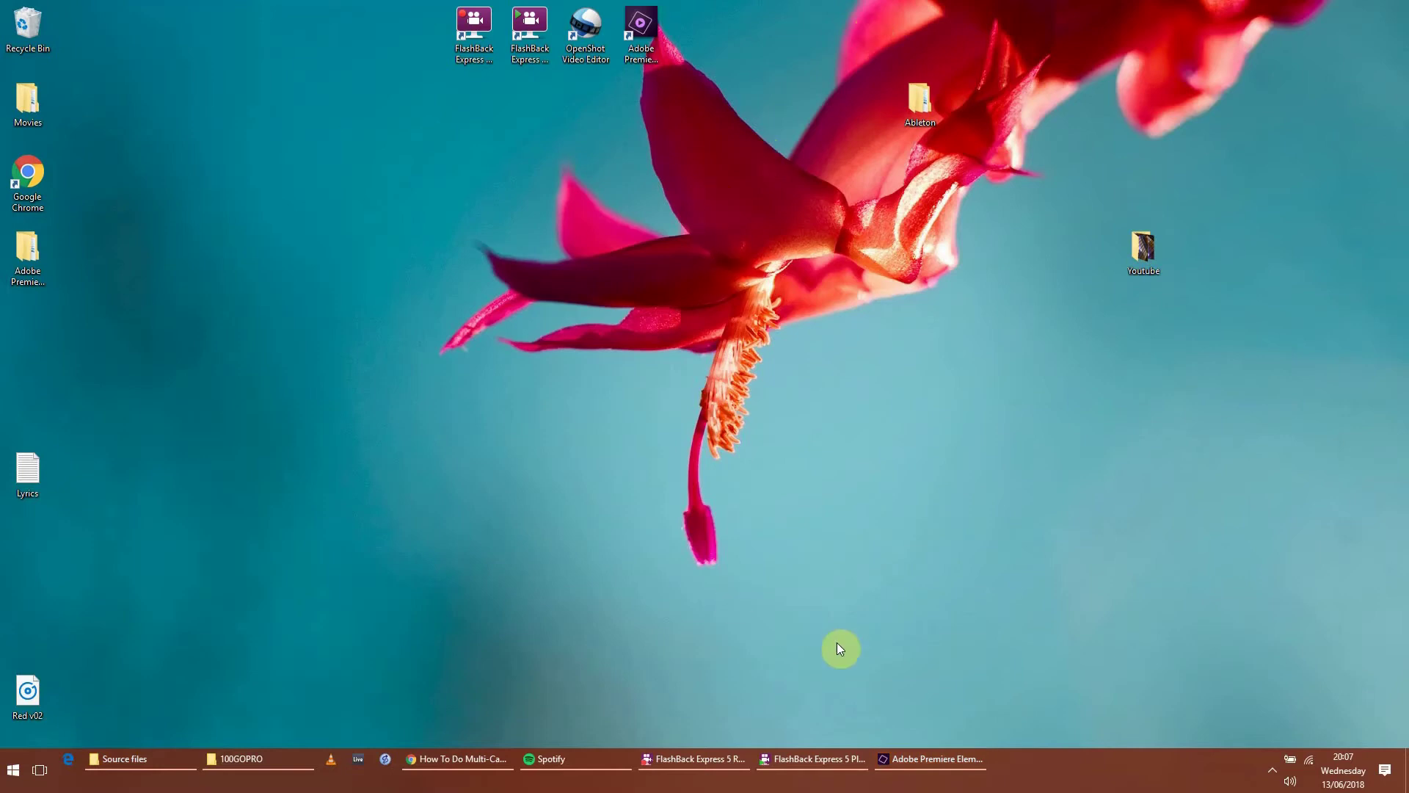
{"action": "left_click", "coordinate": [928, 758]}
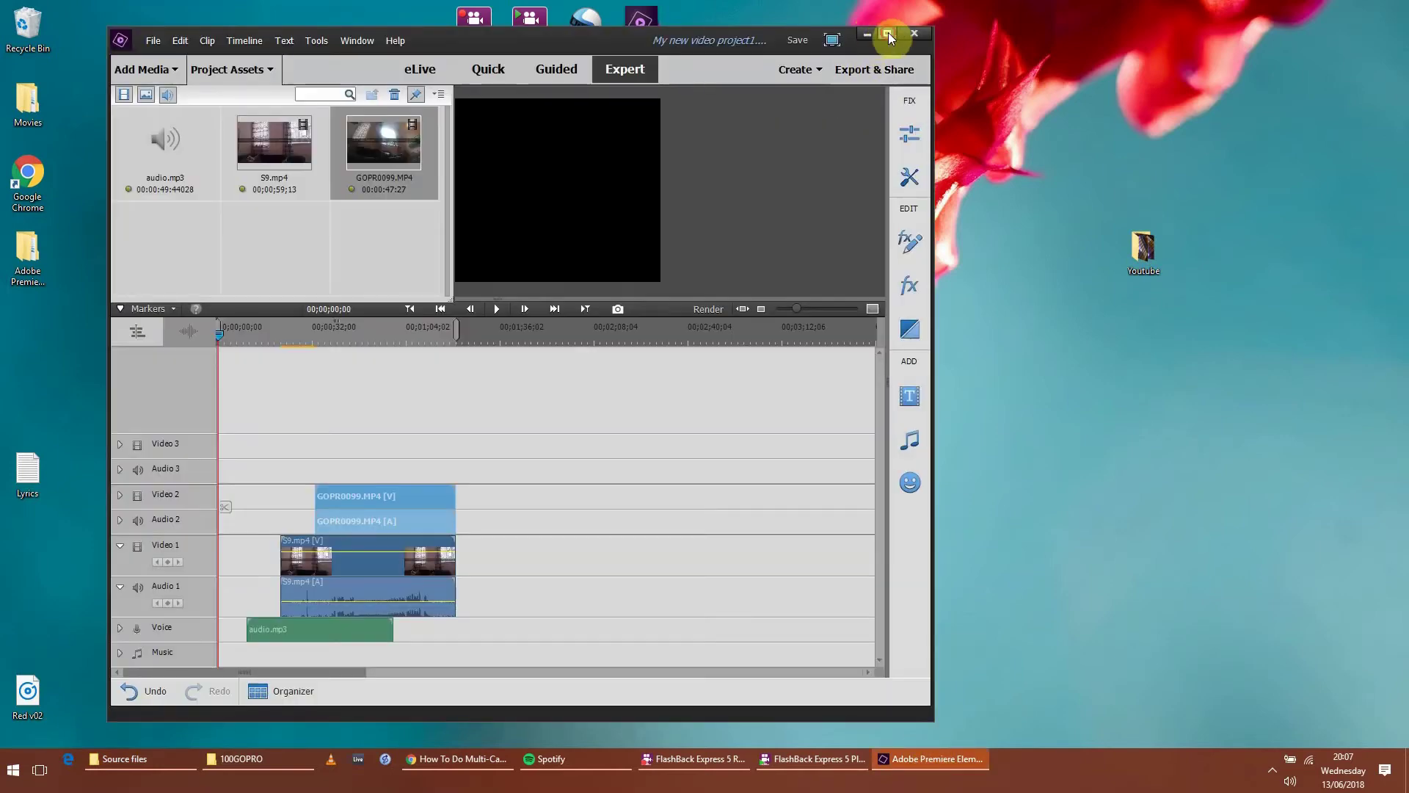
{"action": "left_click", "coordinate": [889, 32]}
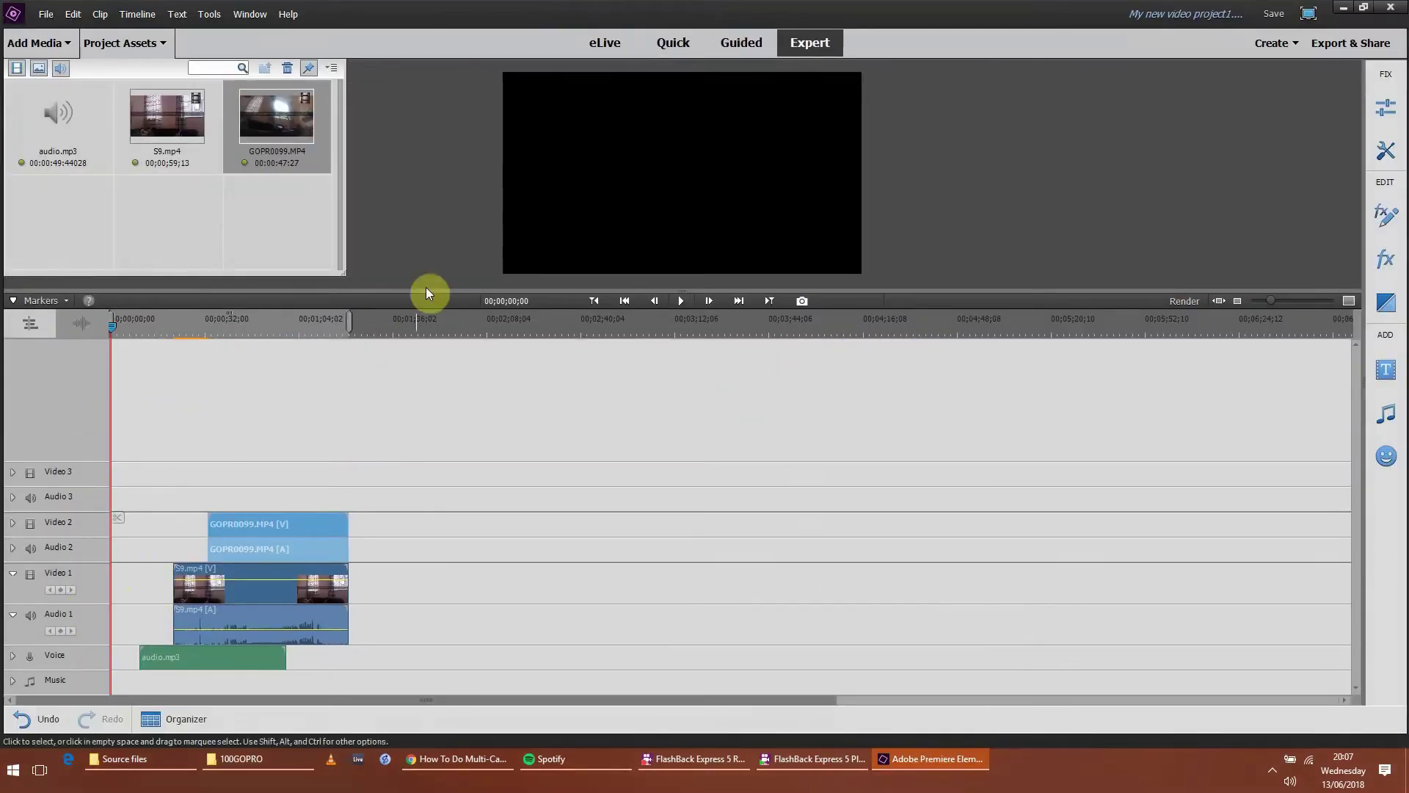
{"action": "left_click", "coordinate": [12, 549]}
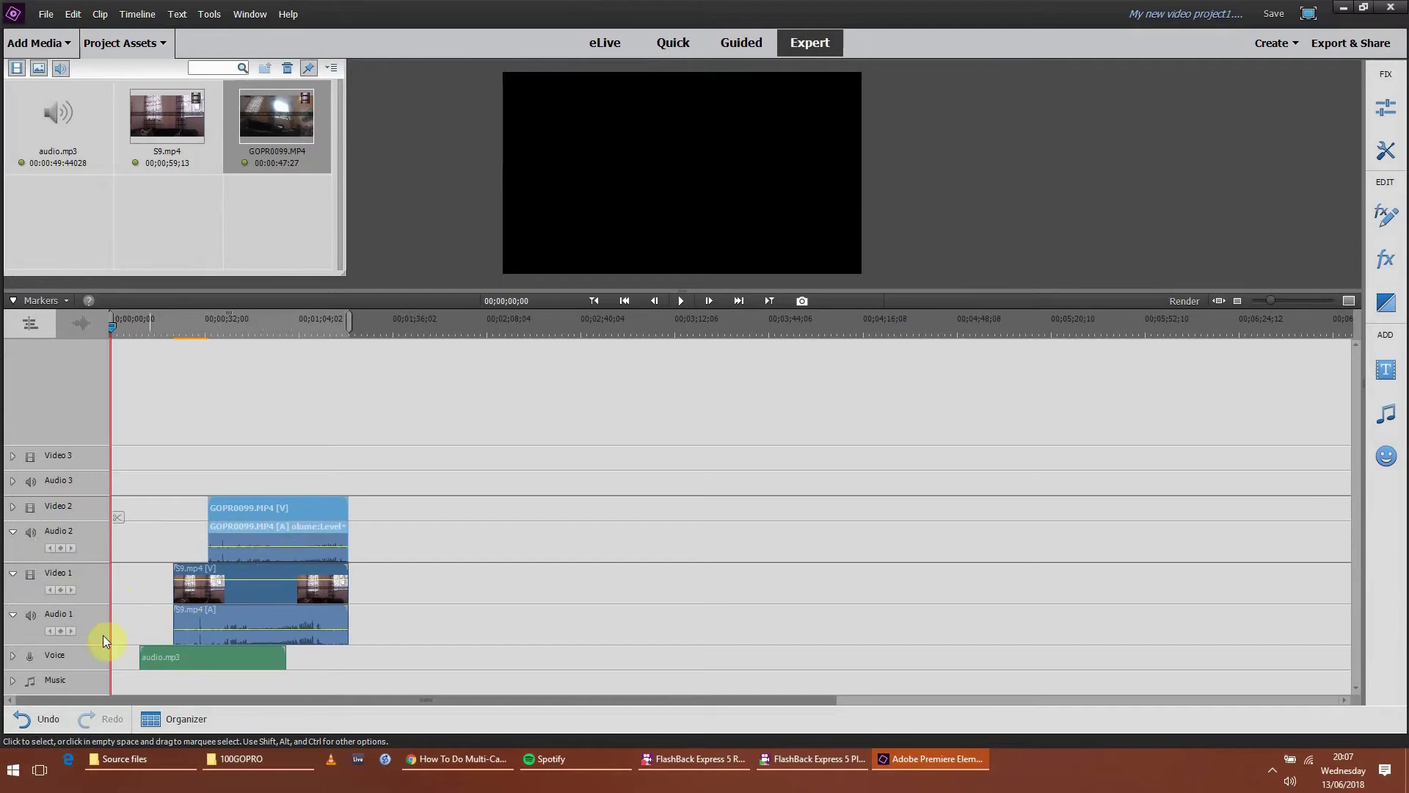
{"action": "left_click", "coordinate": [12, 657]}
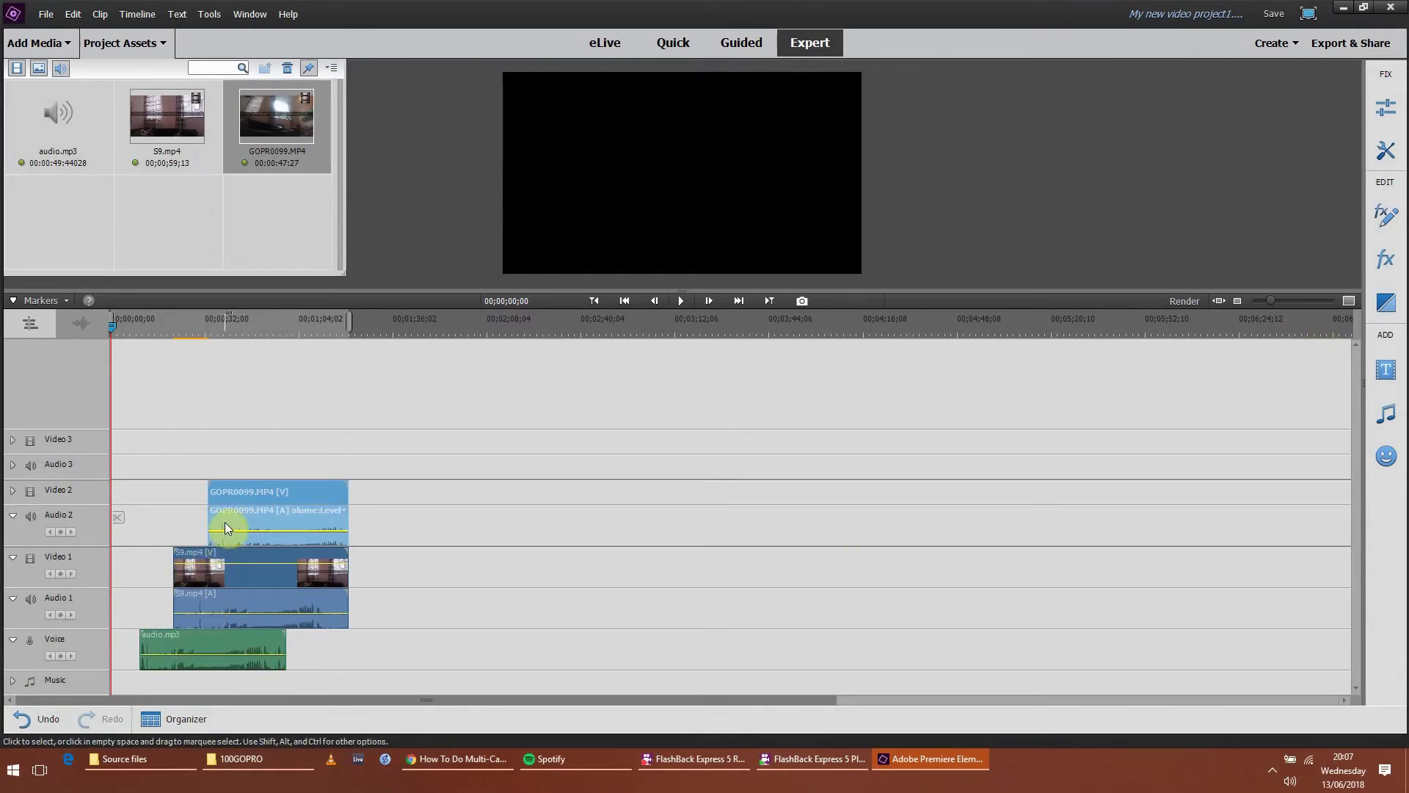
Step: Move audio.mp3 and GOPR0099.MP4 along the timeline so their waveforms roughly line up with S9.mp4, both starting at about 27 seconds
{"action": "left_click_drag", "start_coordinate": [158, 635], "coordinate": [214, 651]}
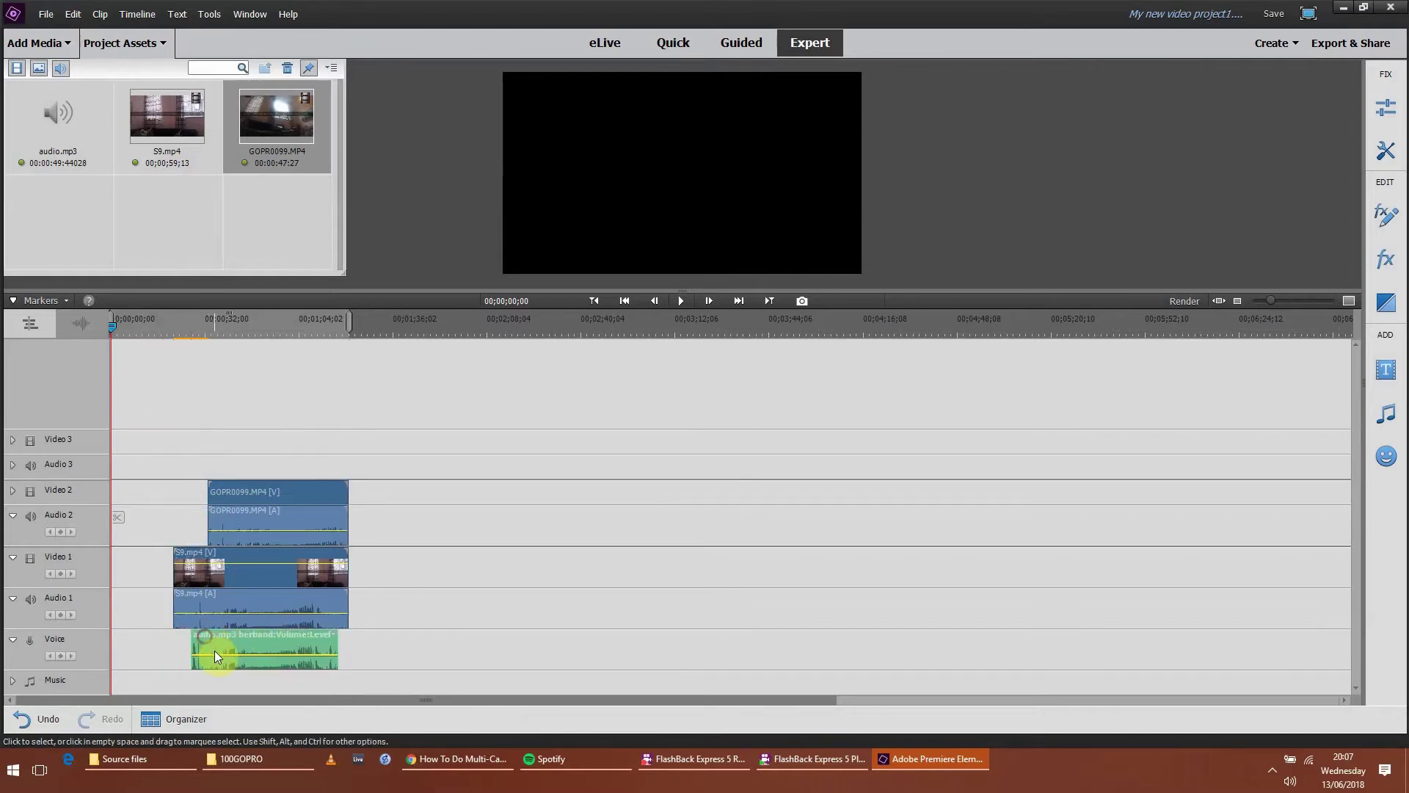
{"action": "double_click", "coordinate": [204, 636]}
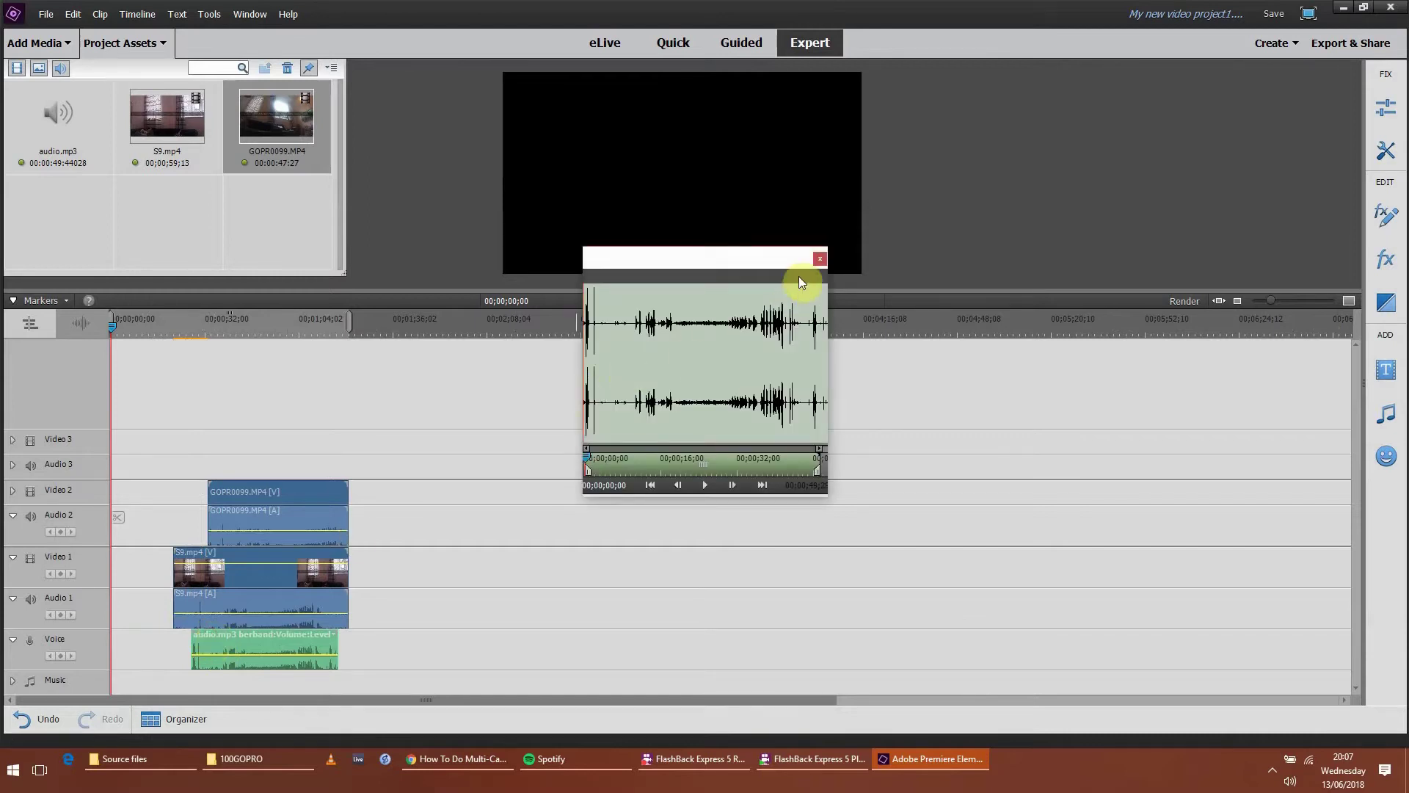
{"action": "left_click", "coordinate": [821, 259]}
{"action": "left_click_drag", "start_coordinate": [218, 637], "coordinate": [213, 636]}
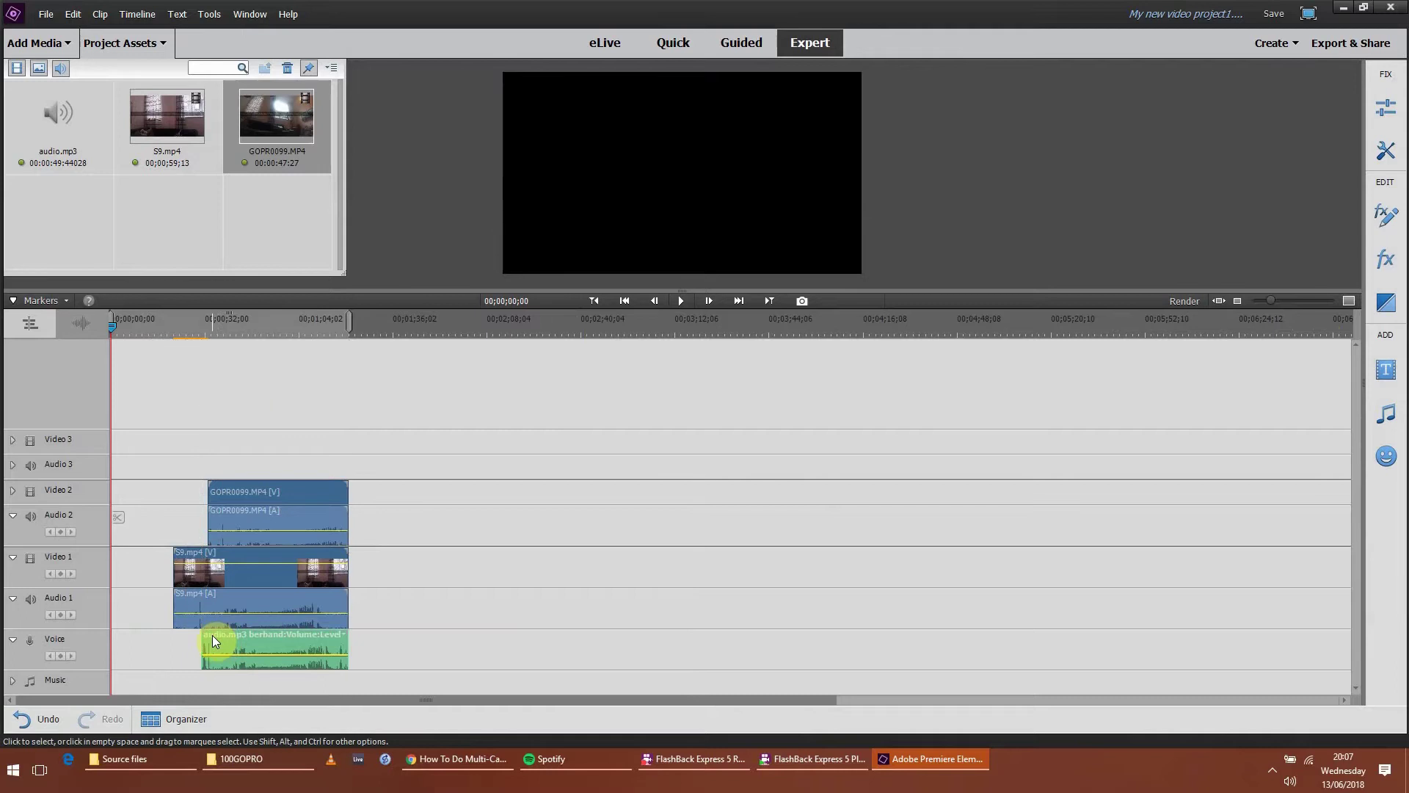
{"action": "left_click_drag", "start_coordinate": [244, 487], "coordinate": [228, 486]}
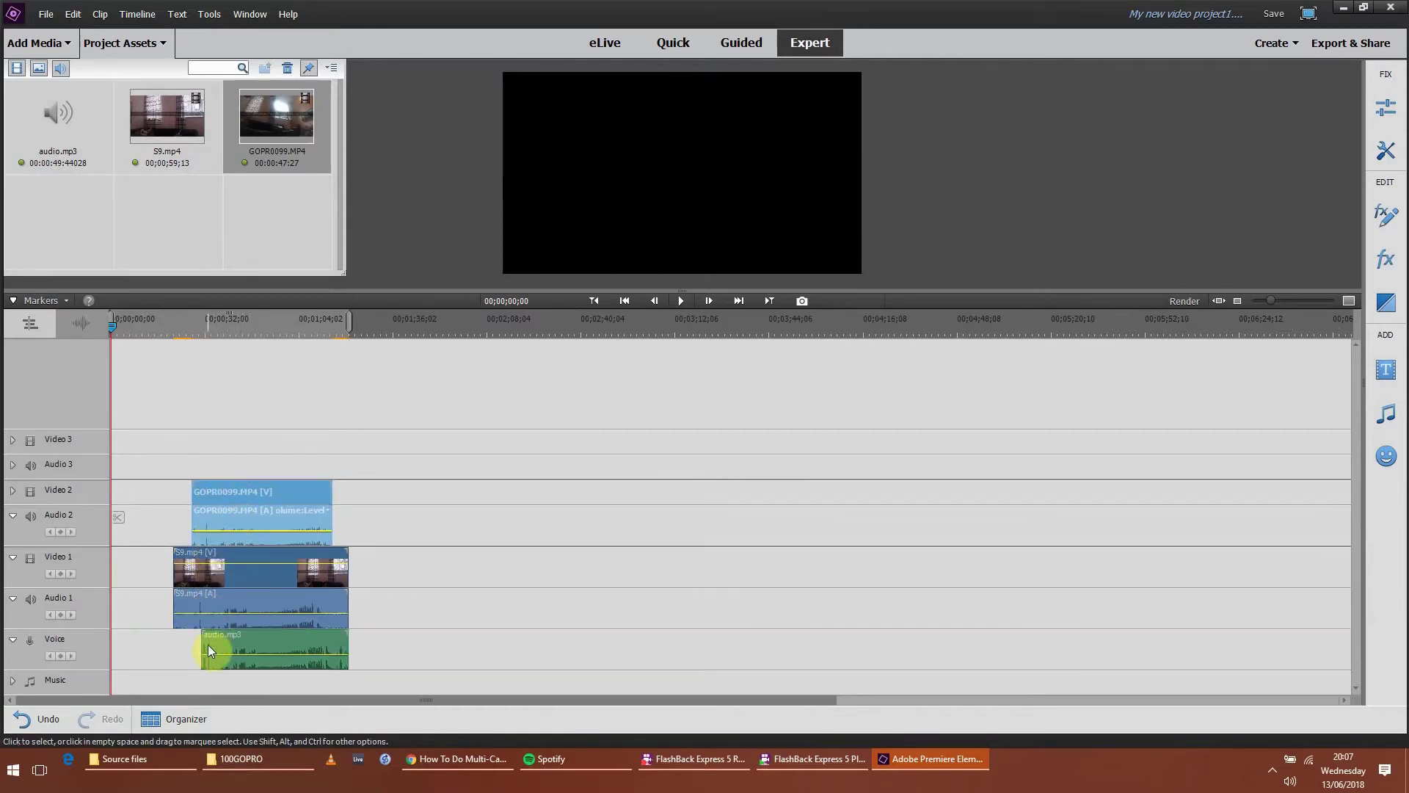
{"action": "left_click_drag", "start_coordinate": [213, 639], "coordinate": [204, 639]}
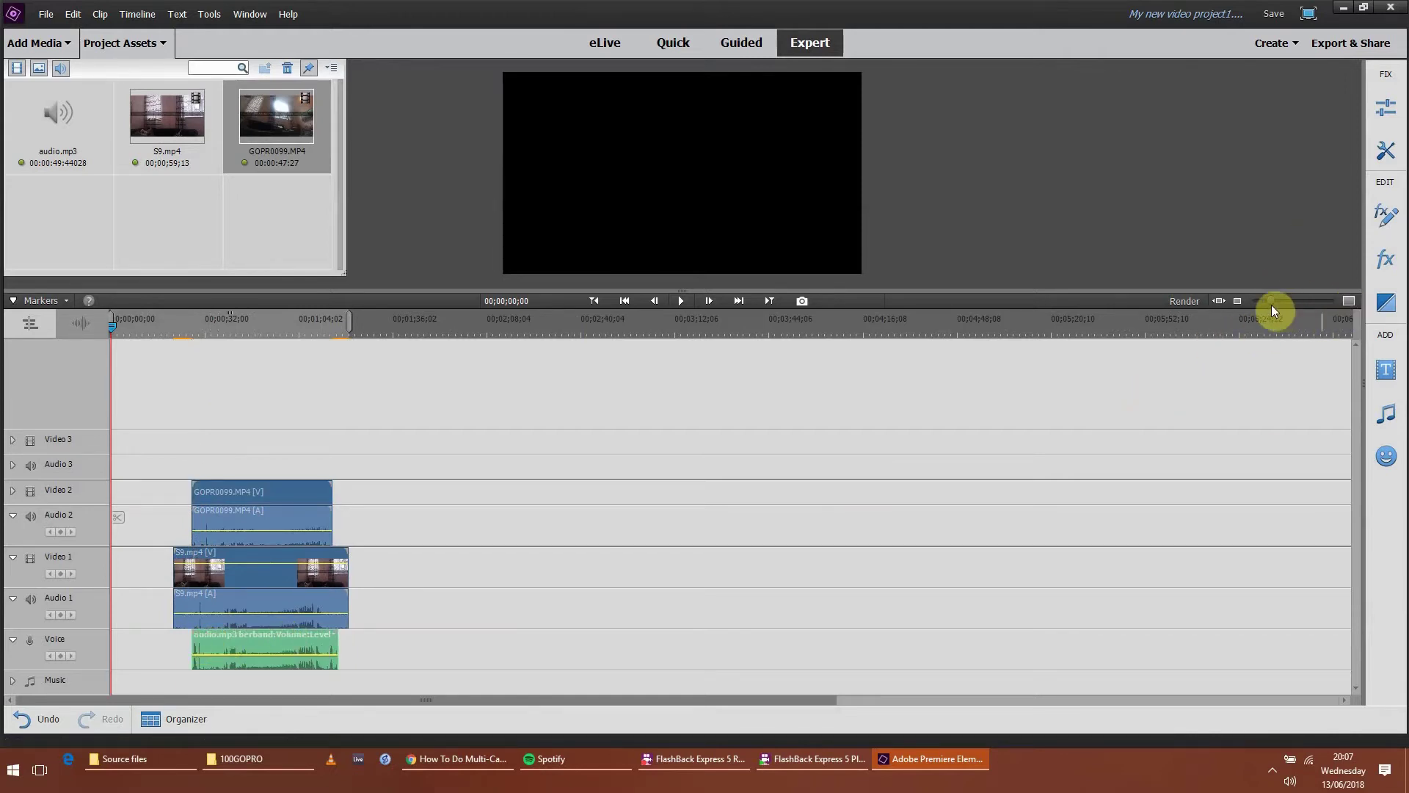
Step: Mute Audio 1, expand the Video 2 track, and play the timeline from 00;00;26;29 through the clap spikes
{"action": "left_click_drag", "start_coordinate": [1271, 306], "coordinate": [1288, 306]}
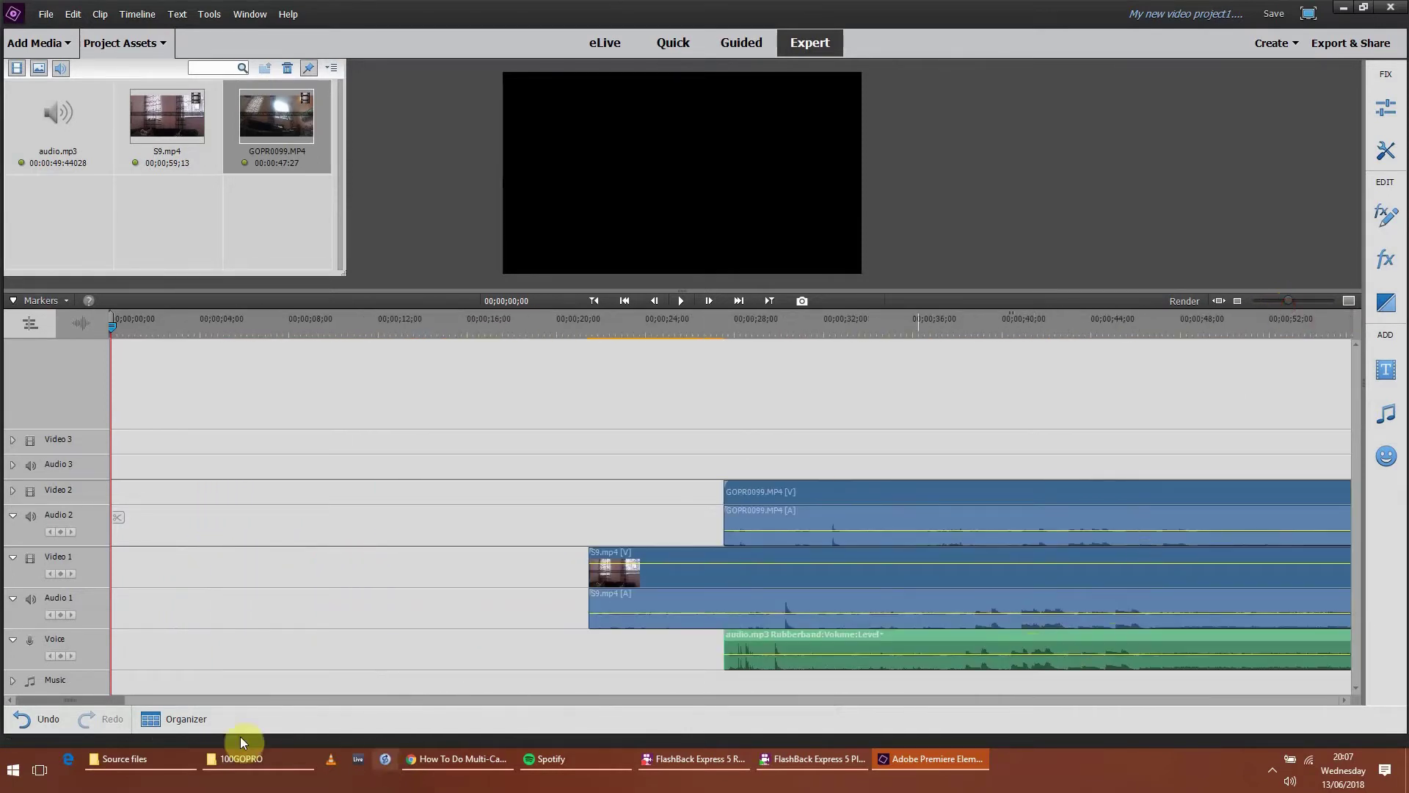
{"action": "left_click_drag", "start_coordinate": [84, 702], "coordinate": [118, 693]}
{"action": "left_click_drag", "start_coordinate": [1283, 298], "coordinate": [1298, 301]}
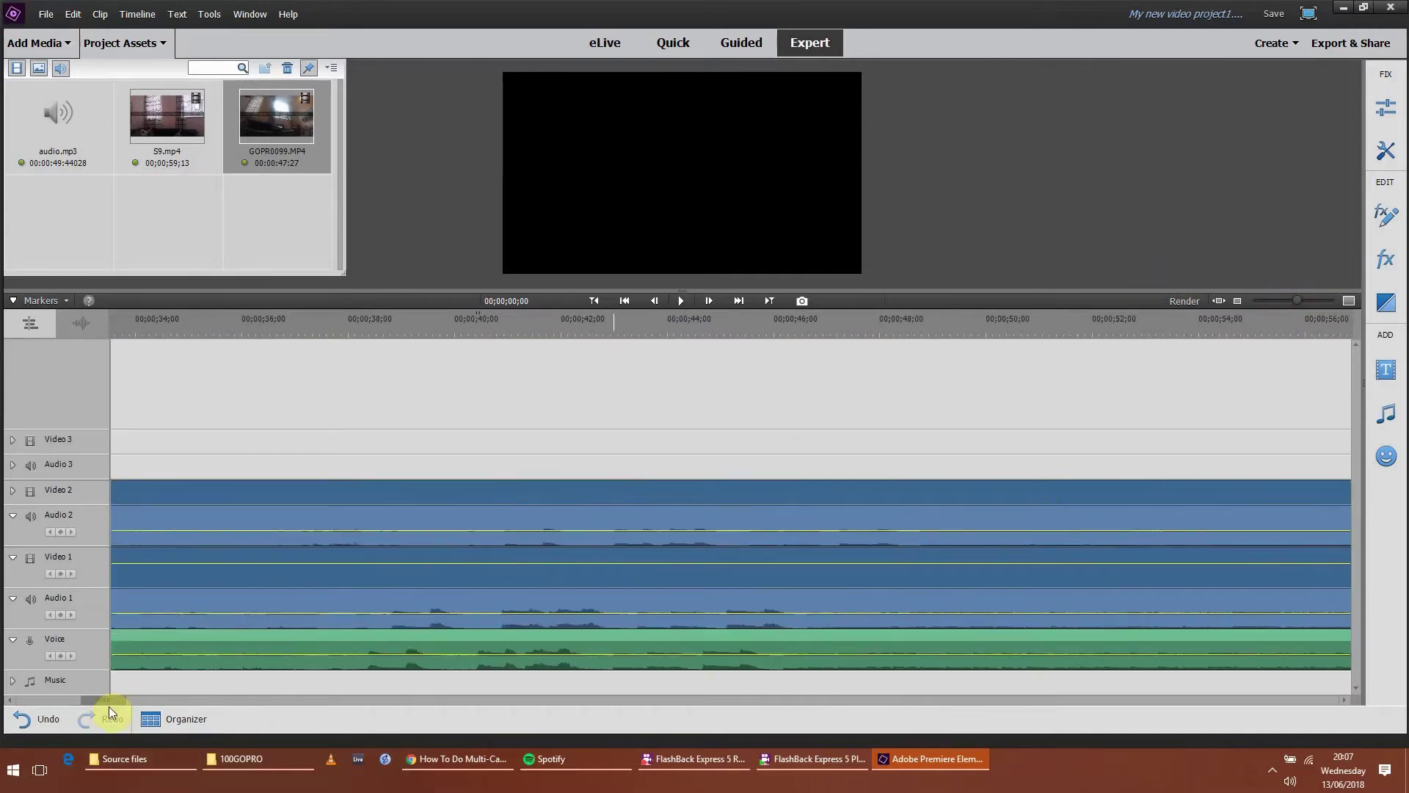
{"action": "left_click_drag", "start_coordinate": [100, 701], "coordinate": [82, 699]}
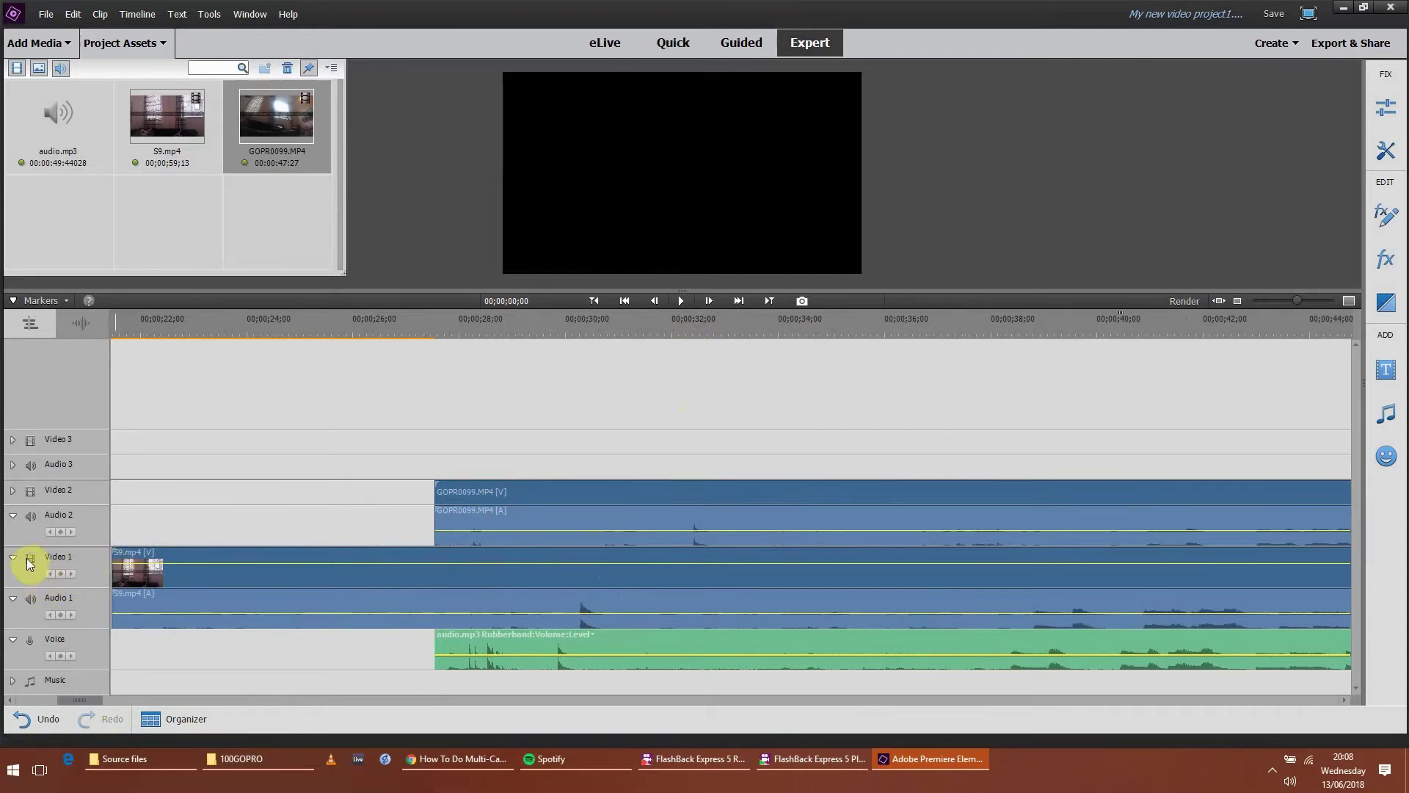
{"action": "left_click", "coordinate": [30, 599]}
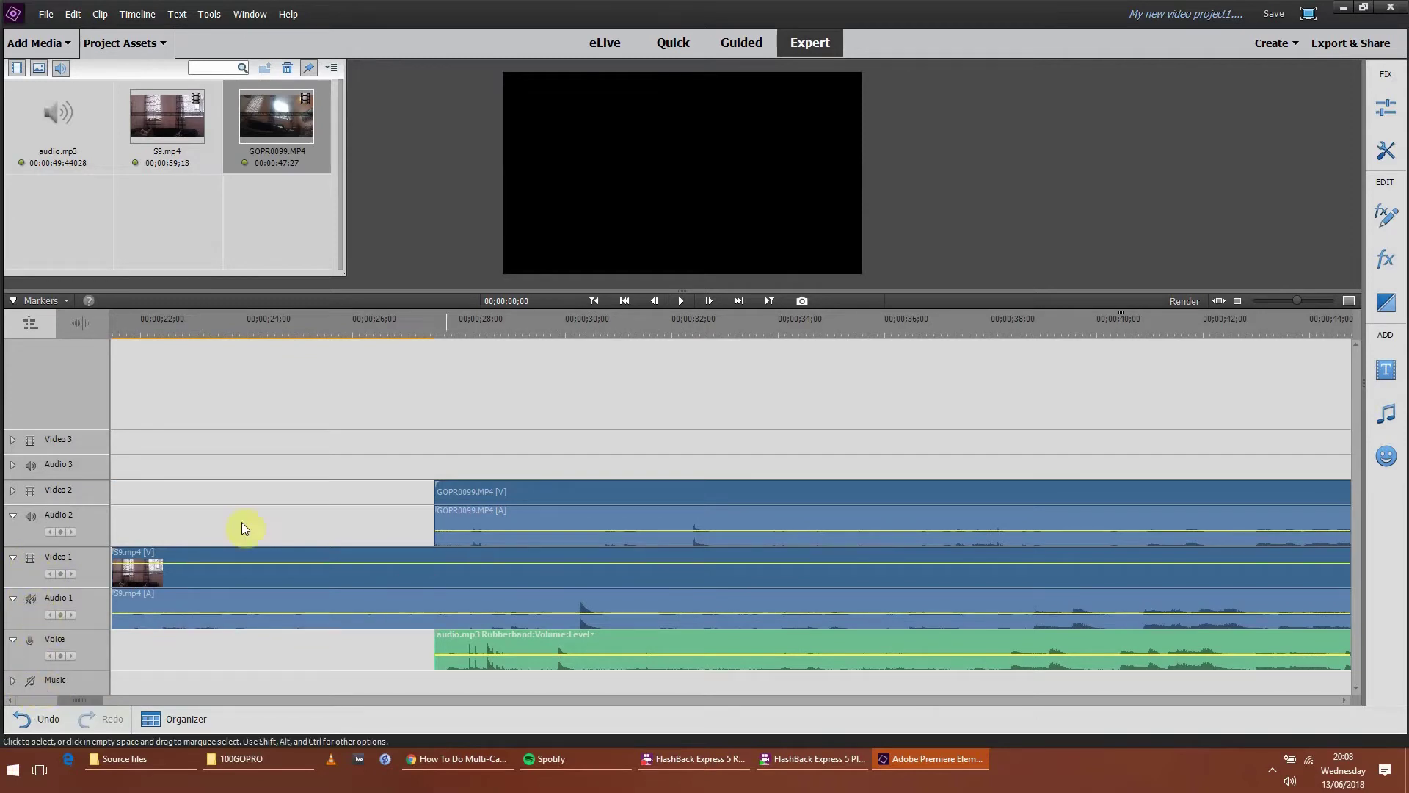
{"action": "left_click", "coordinate": [404, 323]}
{"action": "left_click", "coordinate": [13, 490]}
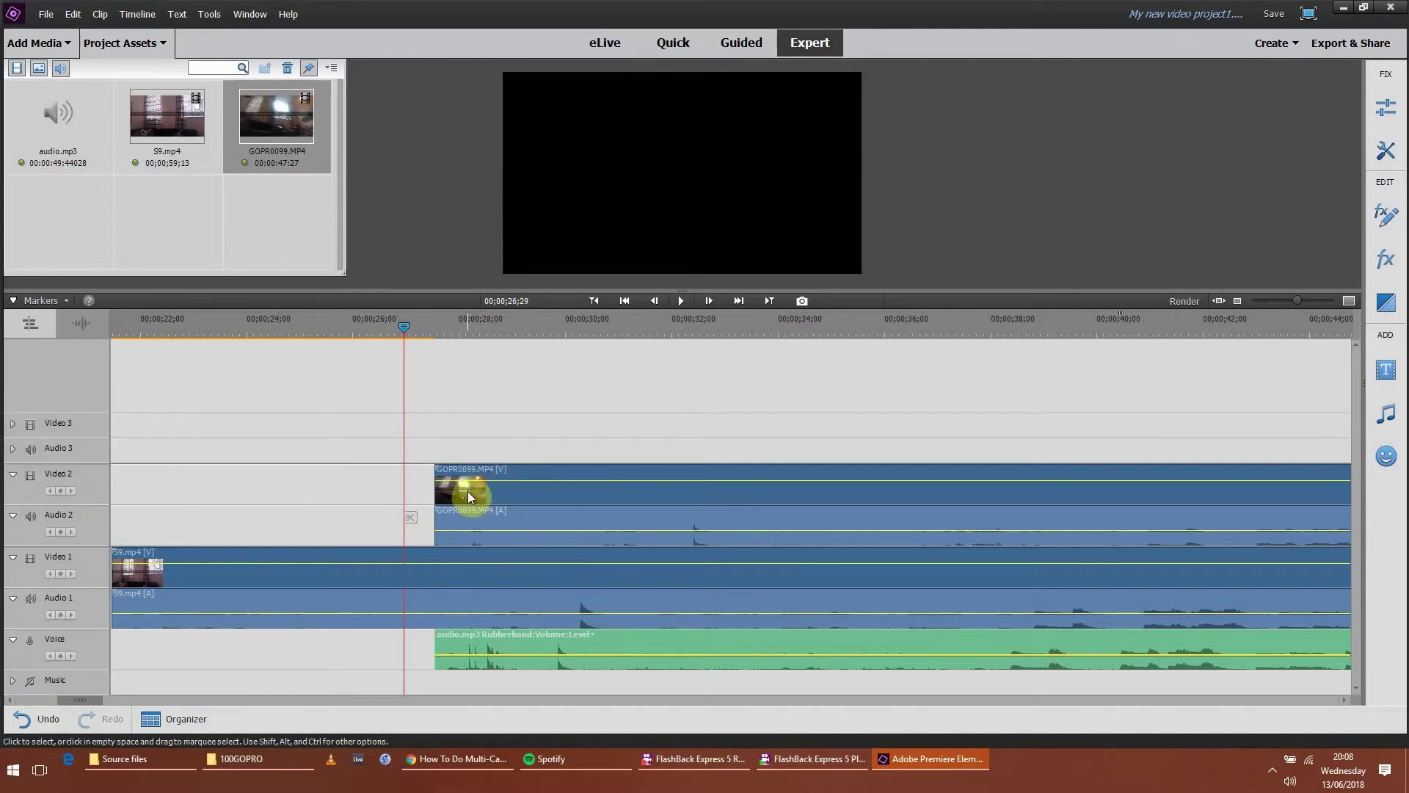
{"action": "left_click", "coordinate": [685, 300]}
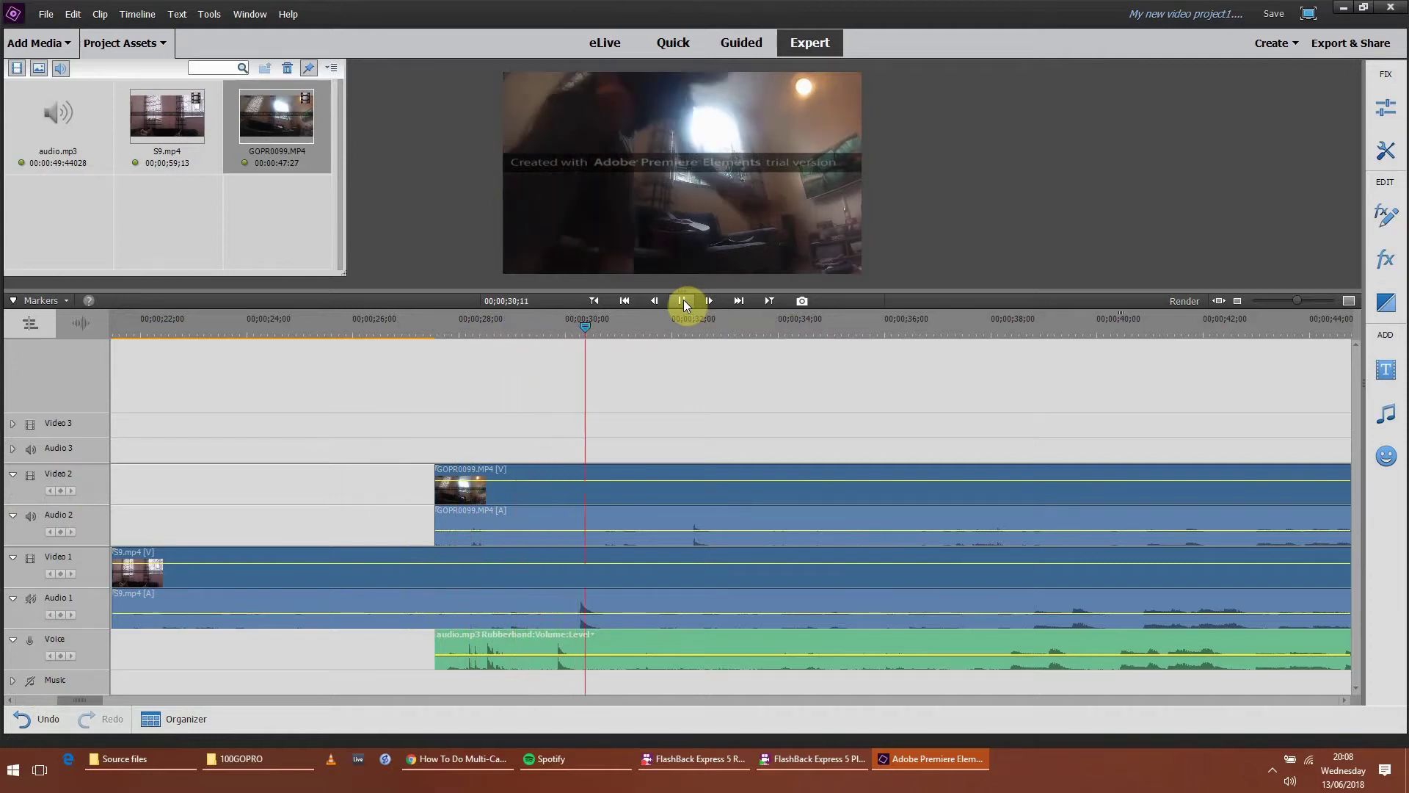
{"action": "left_click", "coordinate": [684, 299]}
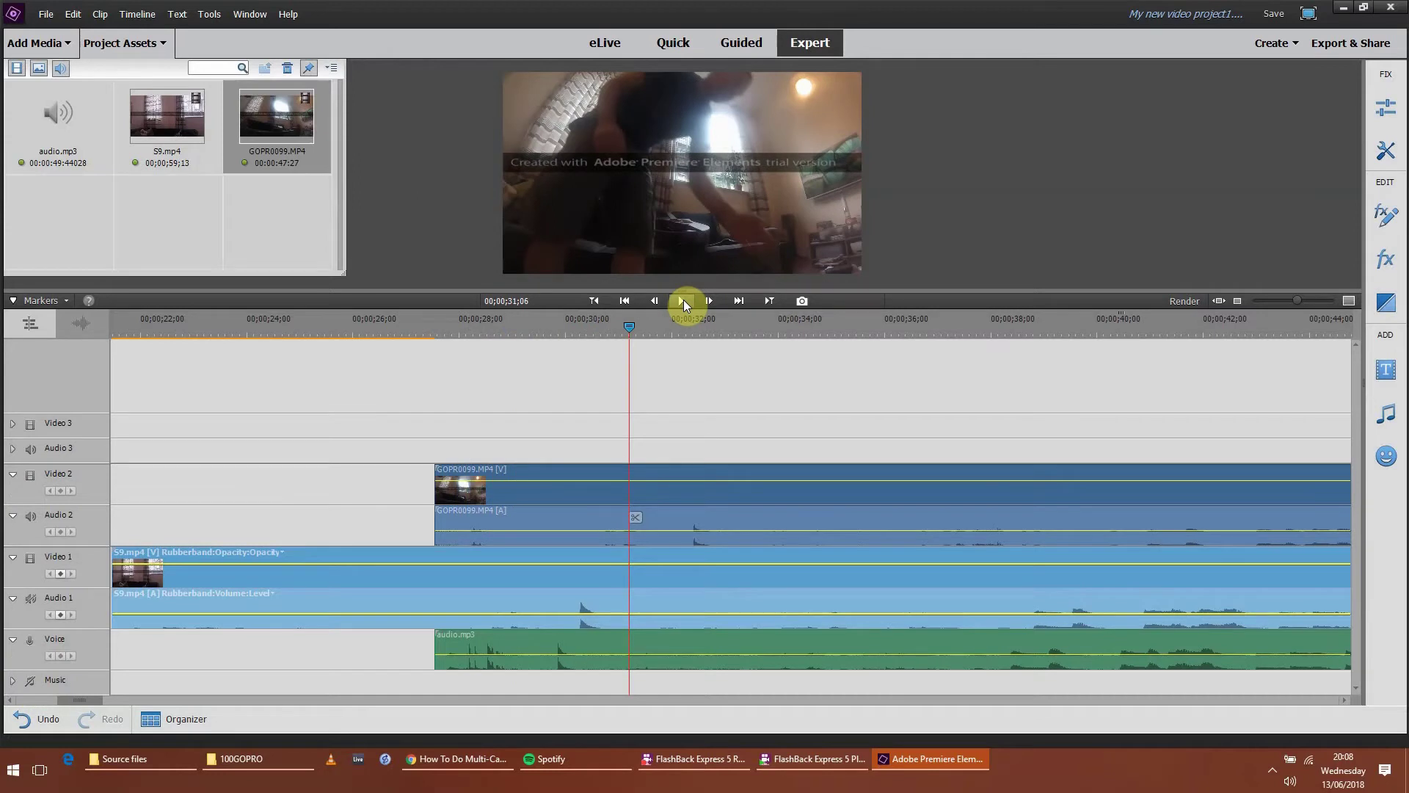
Step: Hide Video 1, mute the Voice track, and play GOPR0099 from 00;00;27;19 through its clap
{"action": "left_click", "coordinate": [28, 558]}
{"action": "left_click_drag", "start_coordinate": [636, 323], "coordinate": [439, 349]}
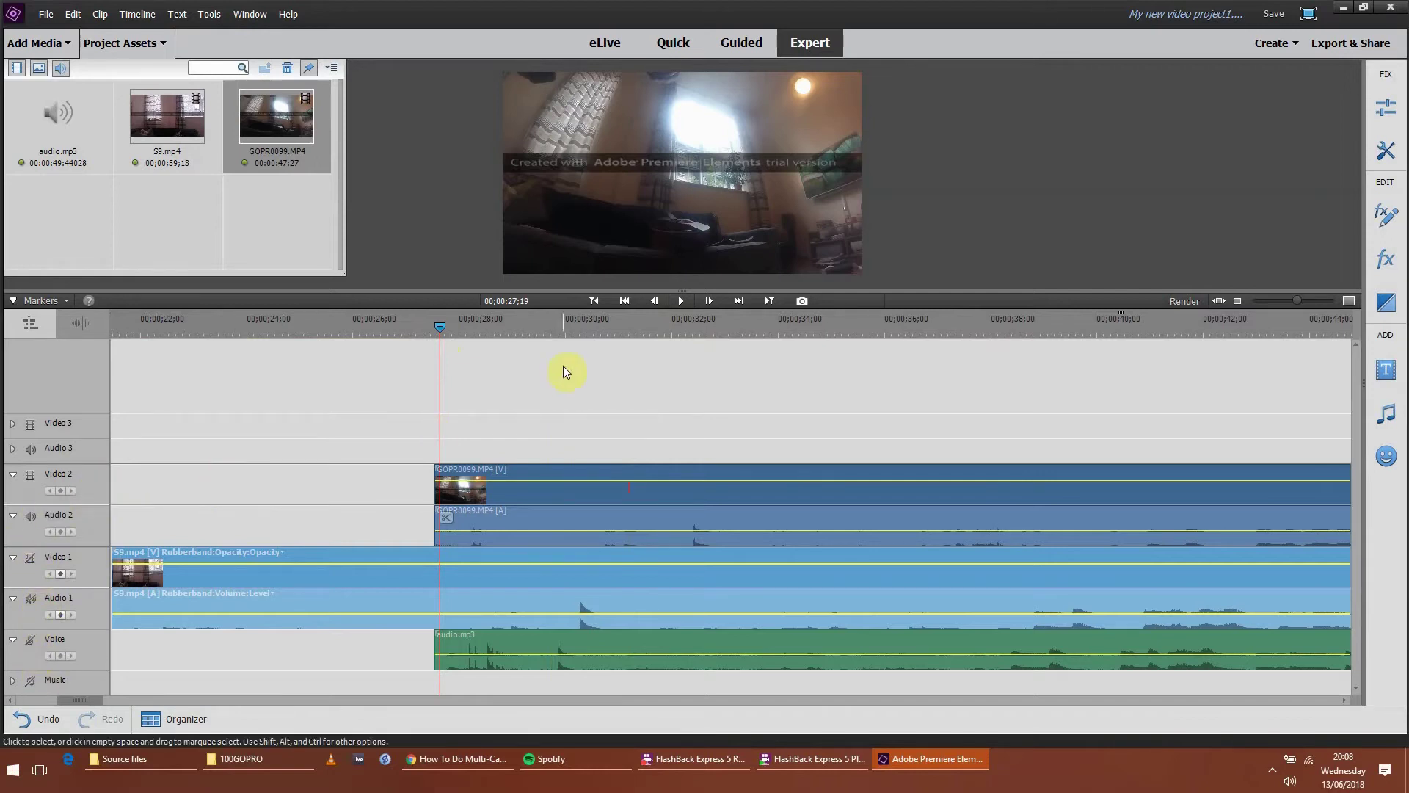
{"action": "left_click", "coordinate": [684, 298]}
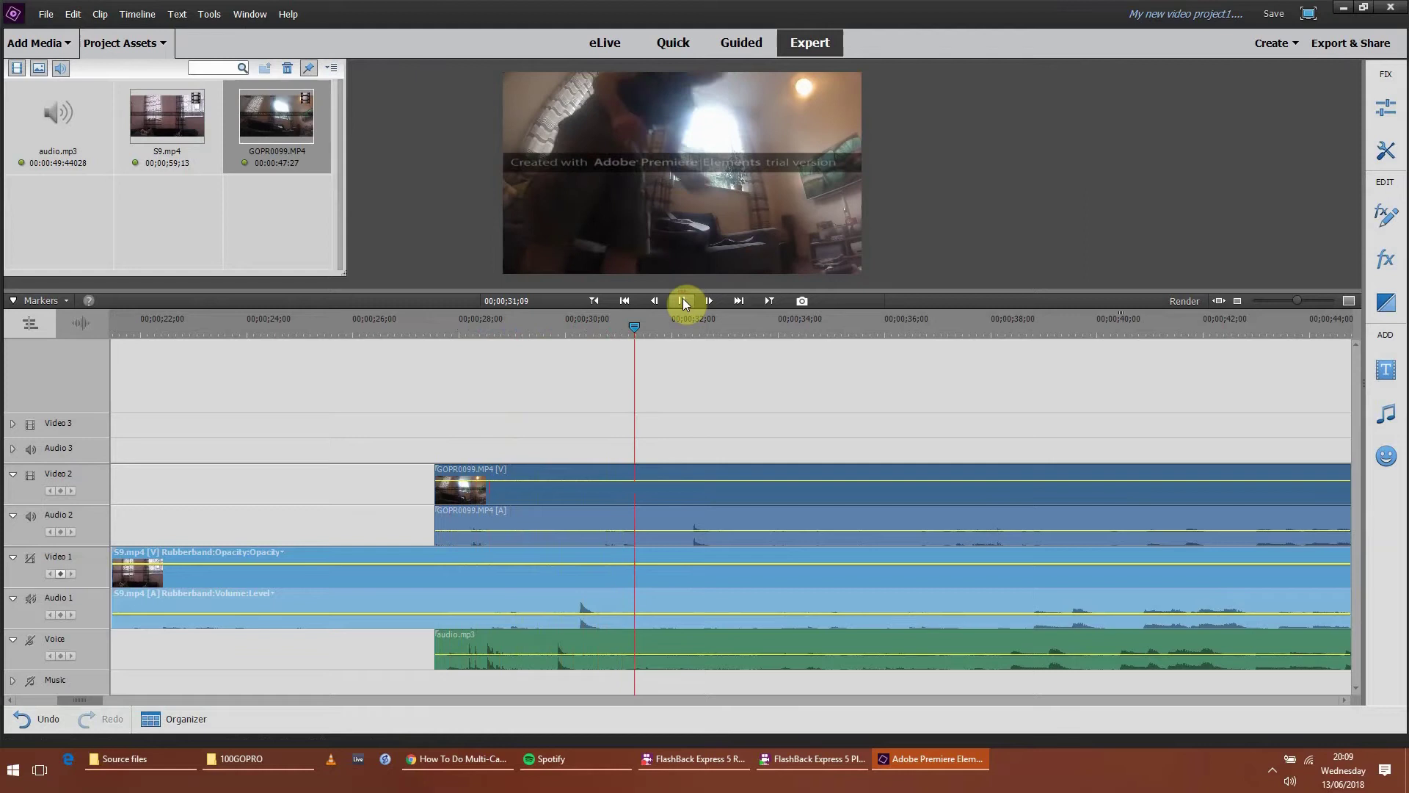
{"action": "left_click", "coordinate": [682, 298]}
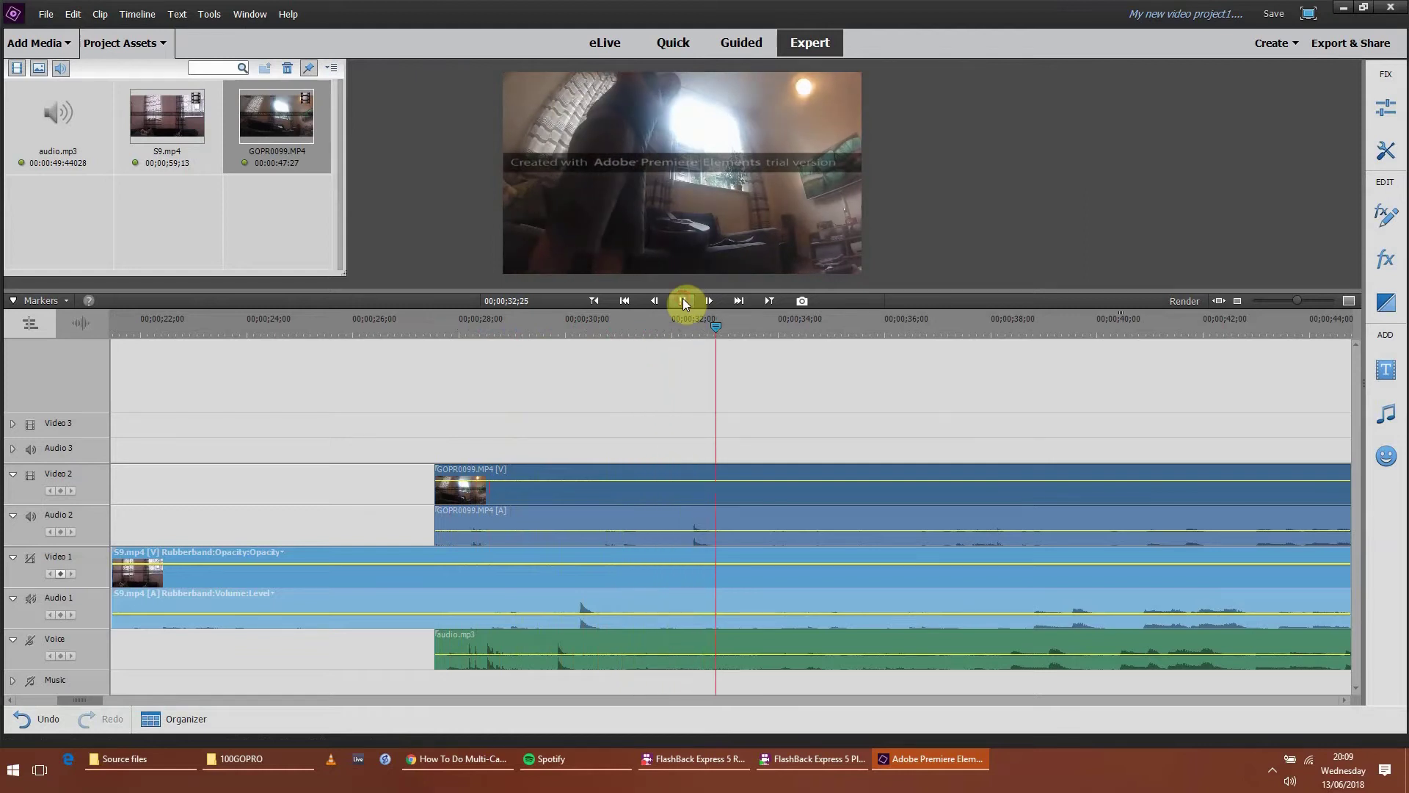
Step: Mark the clap in GOPR0099 with a volume keyframe on Audio 2 at 00;00;32;13
{"action": "left_click", "coordinate": [695, 528]}
{"action": "left_click_drag", "start_coordinate": [721, 326], "coordinate": [699, 332]}
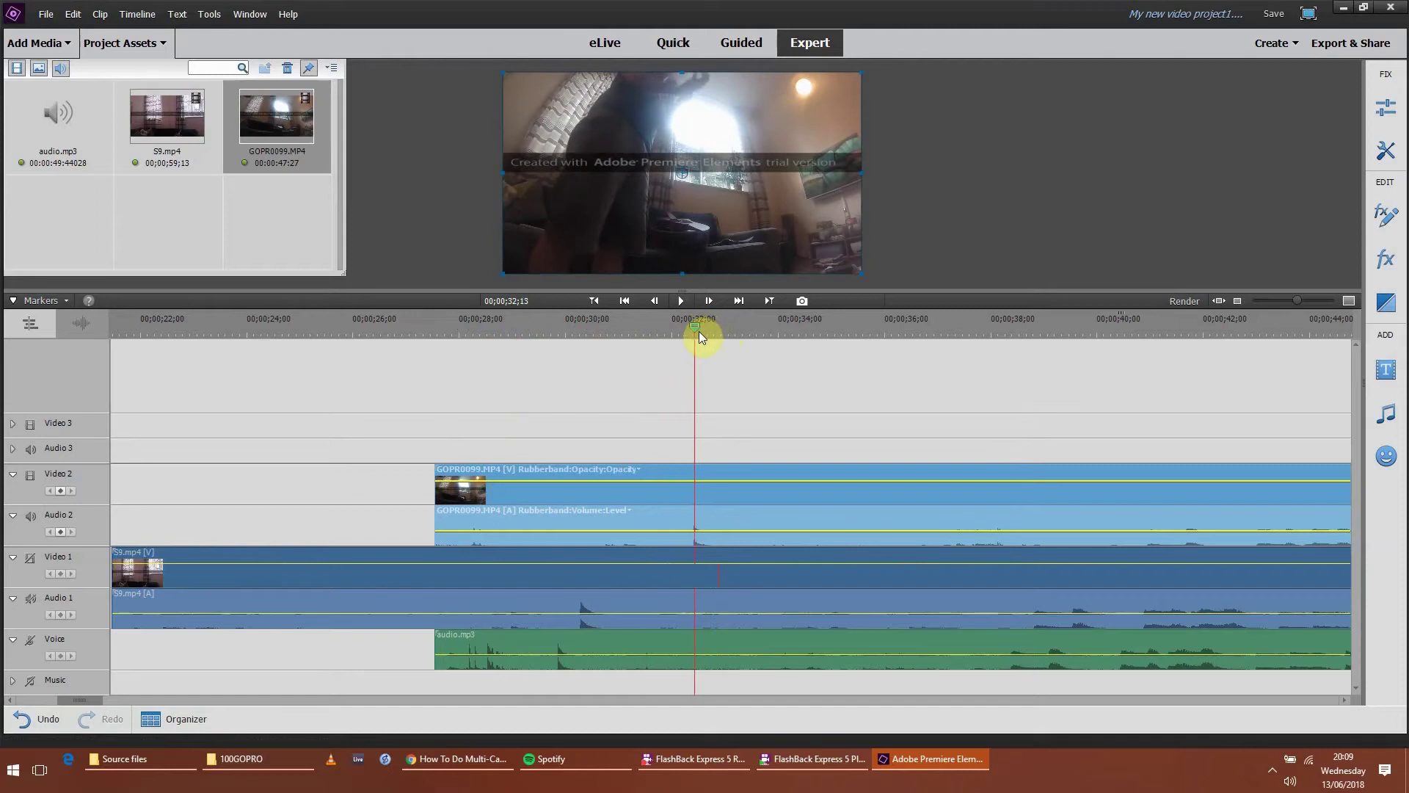
{"action": "left_click", "coordinate": [60, 530]}
Step: Isolate the S9 clip by showing Video 1, unmuting Audio 1, and hiding Video 2
{"action": "left_click", "coordinate": [377, 563]}
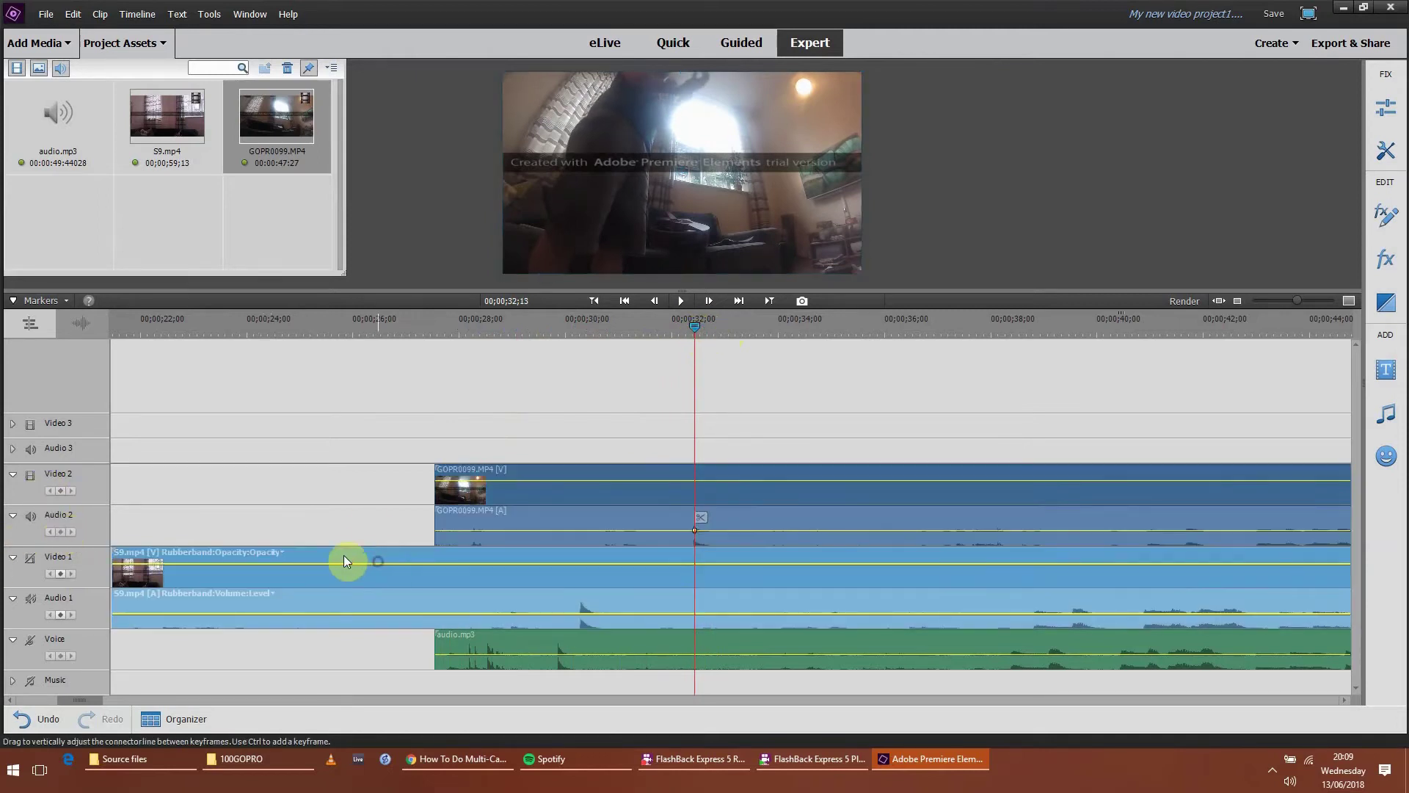
{"action": "left_click", "coordinate": [27, 562]}
{"action": "left_click", "coordinate": [30, 560]}
{"action": "left_click", "coordinate": [30, 600]}
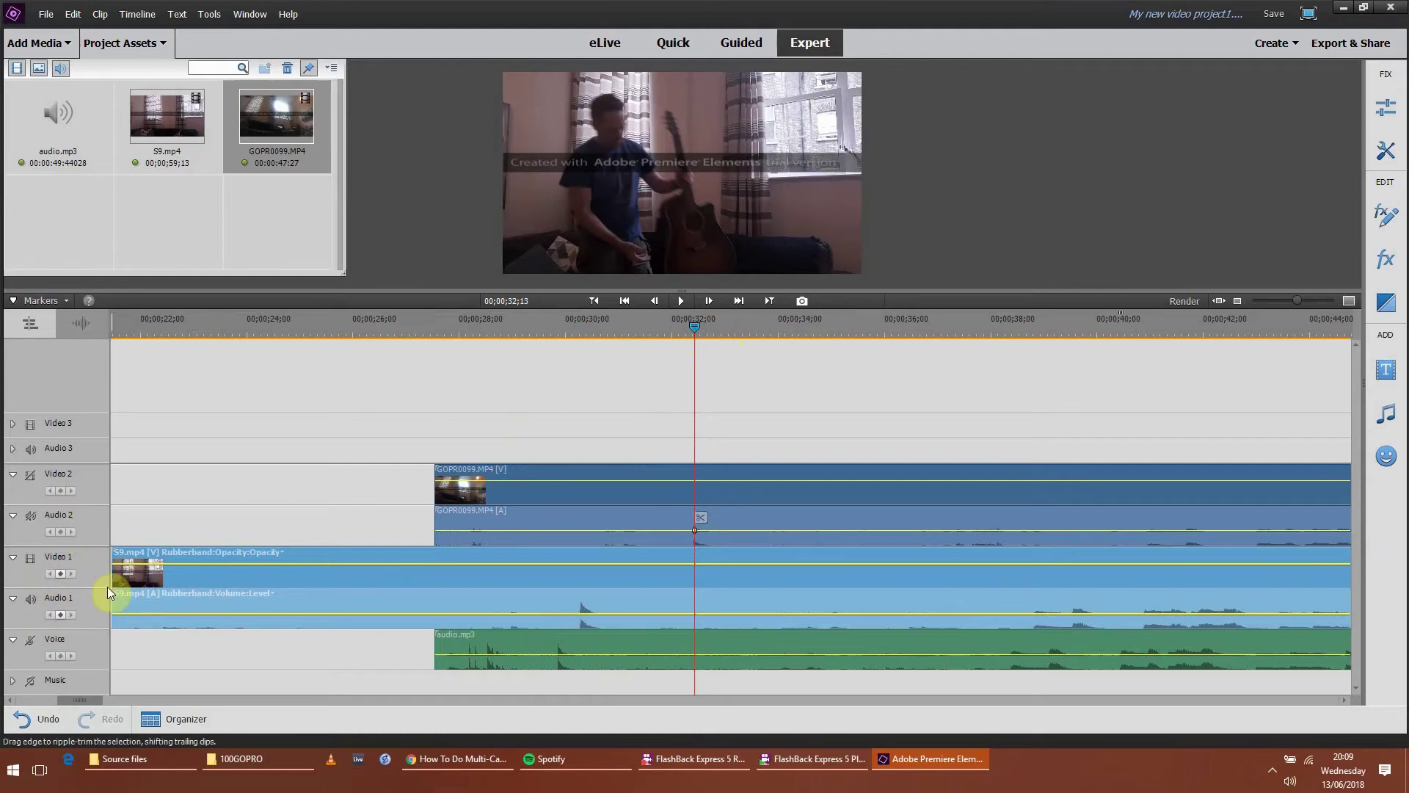
Step: Play S9 from 00;00;25;08 and mark its clap with a volume keyframe on Audio 1 at 00;00;30;08
{"action": "left_click_drag", "start_coordinate": [694, 331], "coordinate": [314, 337]}
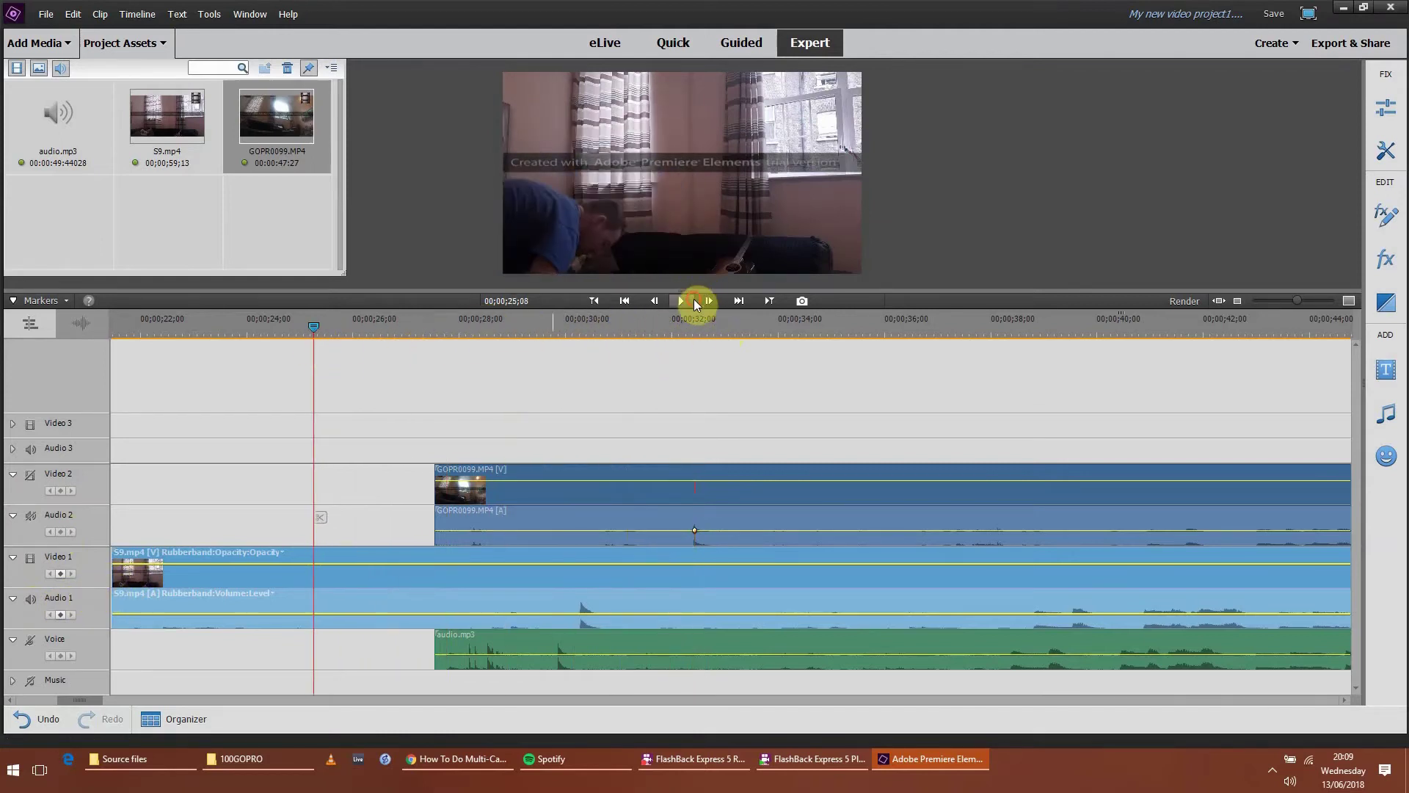
{"action": "left_click", "coordinate": [686, 300]}
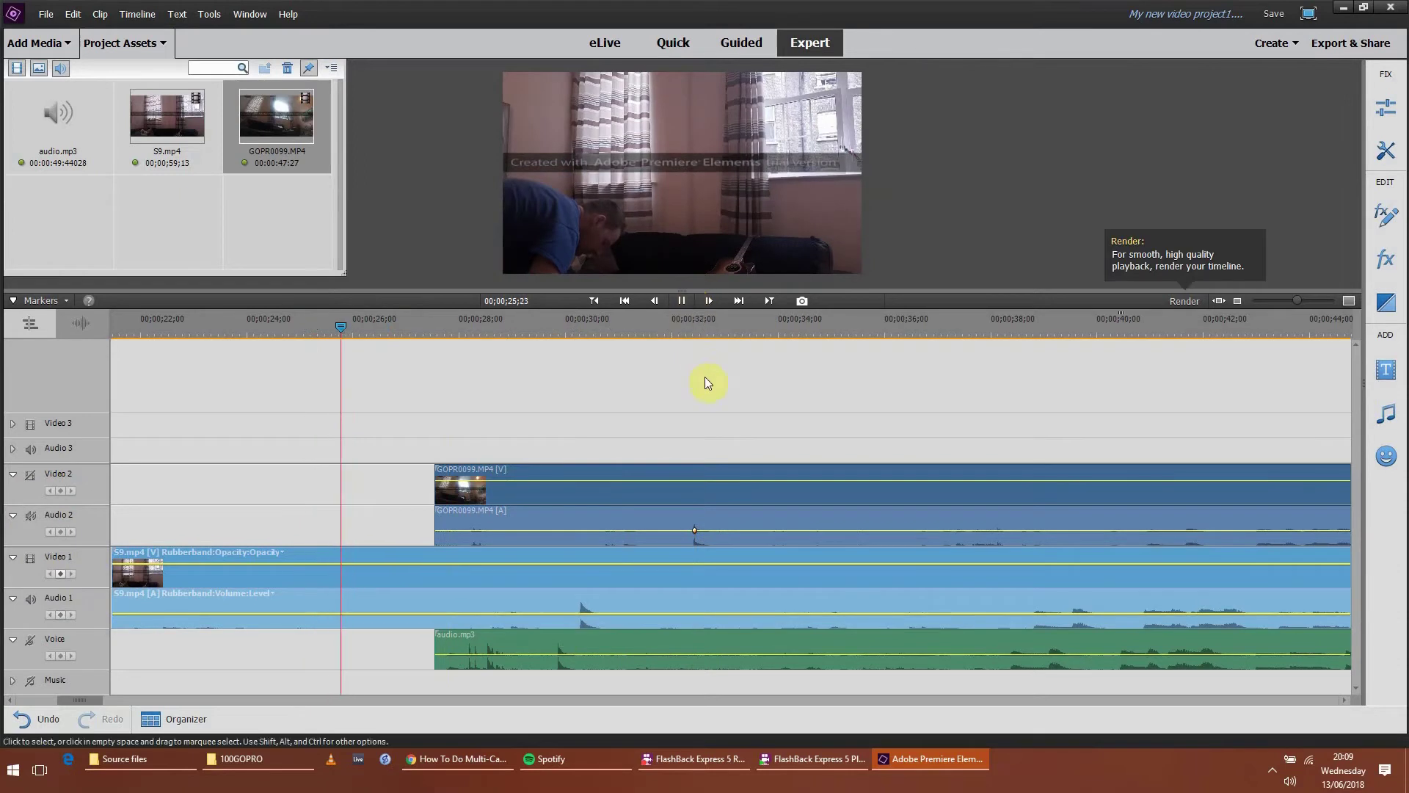
{"action": "left_click", "coordinate": [685, 301]}
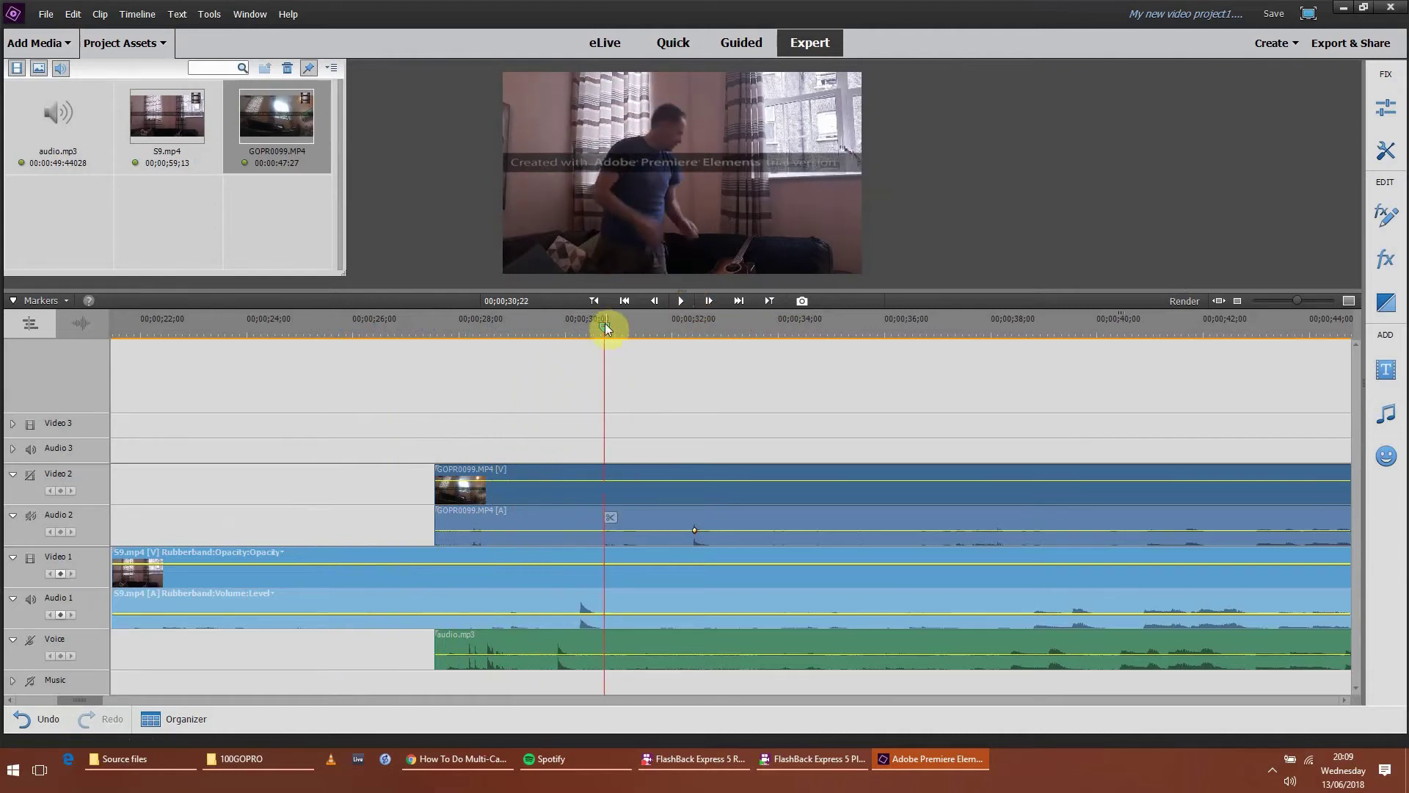
{"action": "left_click_drag", "start_coordinate": [604, 326], "coordinate": [580, 327]}
{"action": "left_click", "coordinate": [60, 614]}
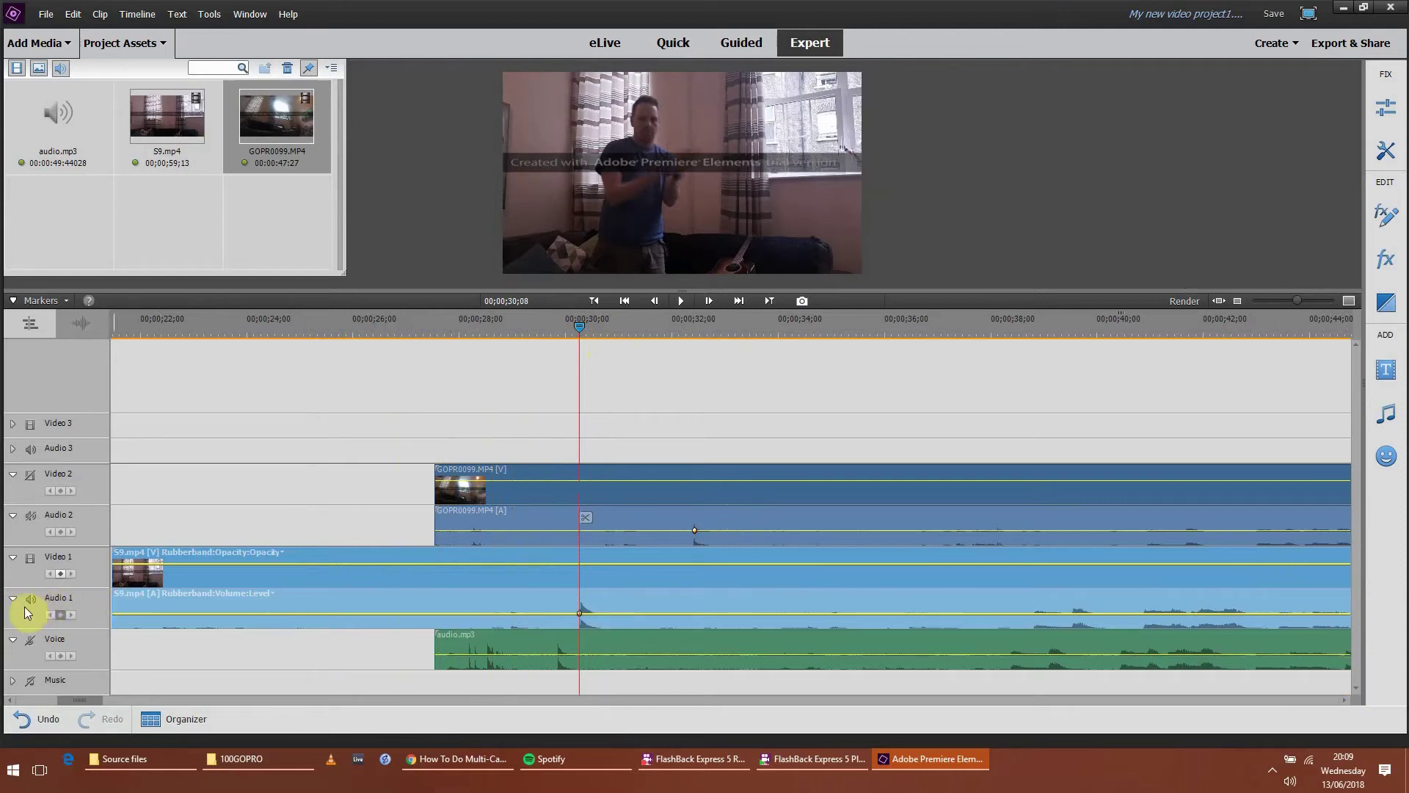
Step: Isolate the audio.mp3 recording by hiding Video 1, muting Audio 1, and unmuting the Voice track
{"action": "left_click", "coordinate": [30, 558]}
{"action": "left_click", "coordinate": [30, 597]}
{"action": "left_click", "coordinate": [28, 640]}
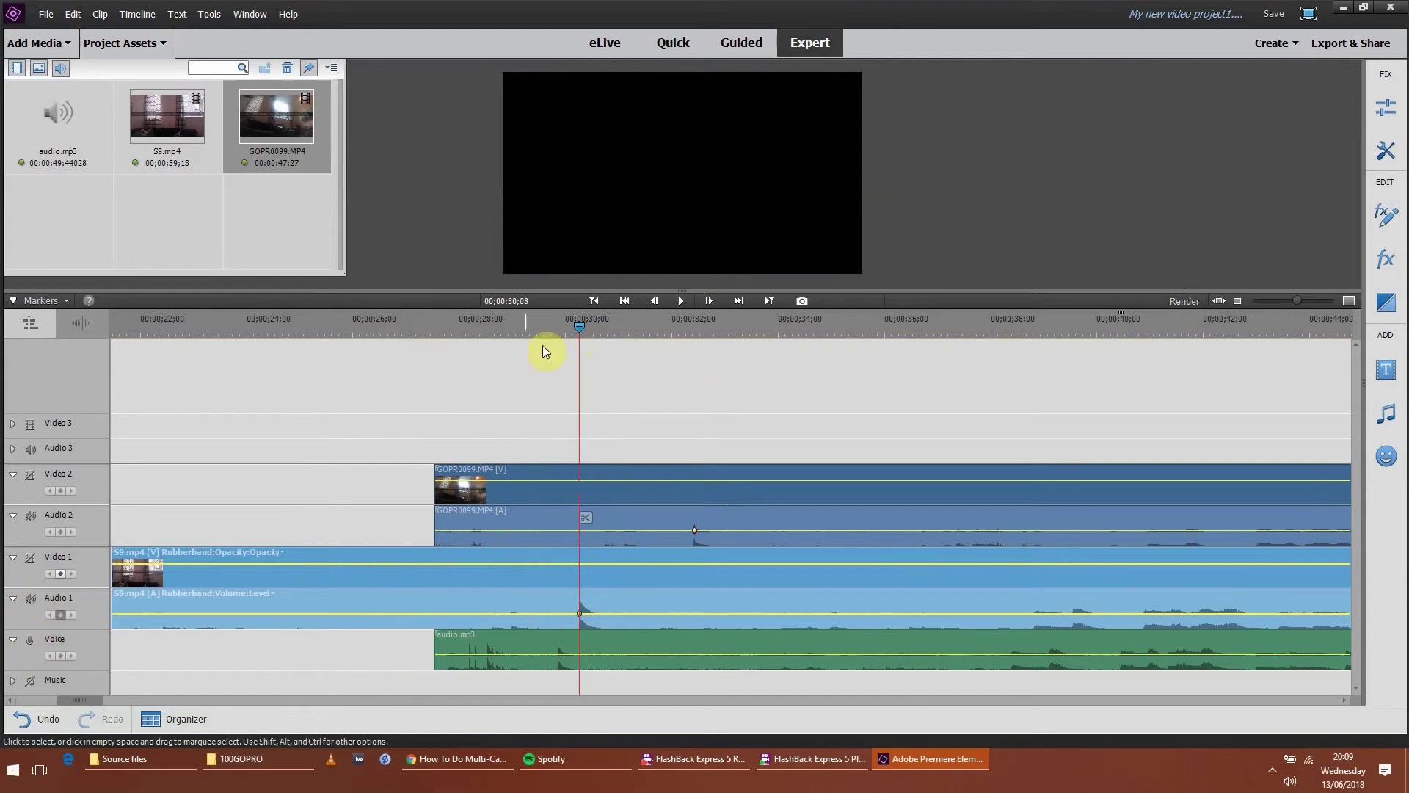
Step: Play audio.mp3 through its clap and try to add a volume keyframe on the Voice track at 00;00;29;26
{"action": "left_click_drag", "start_coordinate": [577, 327], "coordinate": [453, 328]}
{"action": "left_click", "coordinate": [682, 301]}
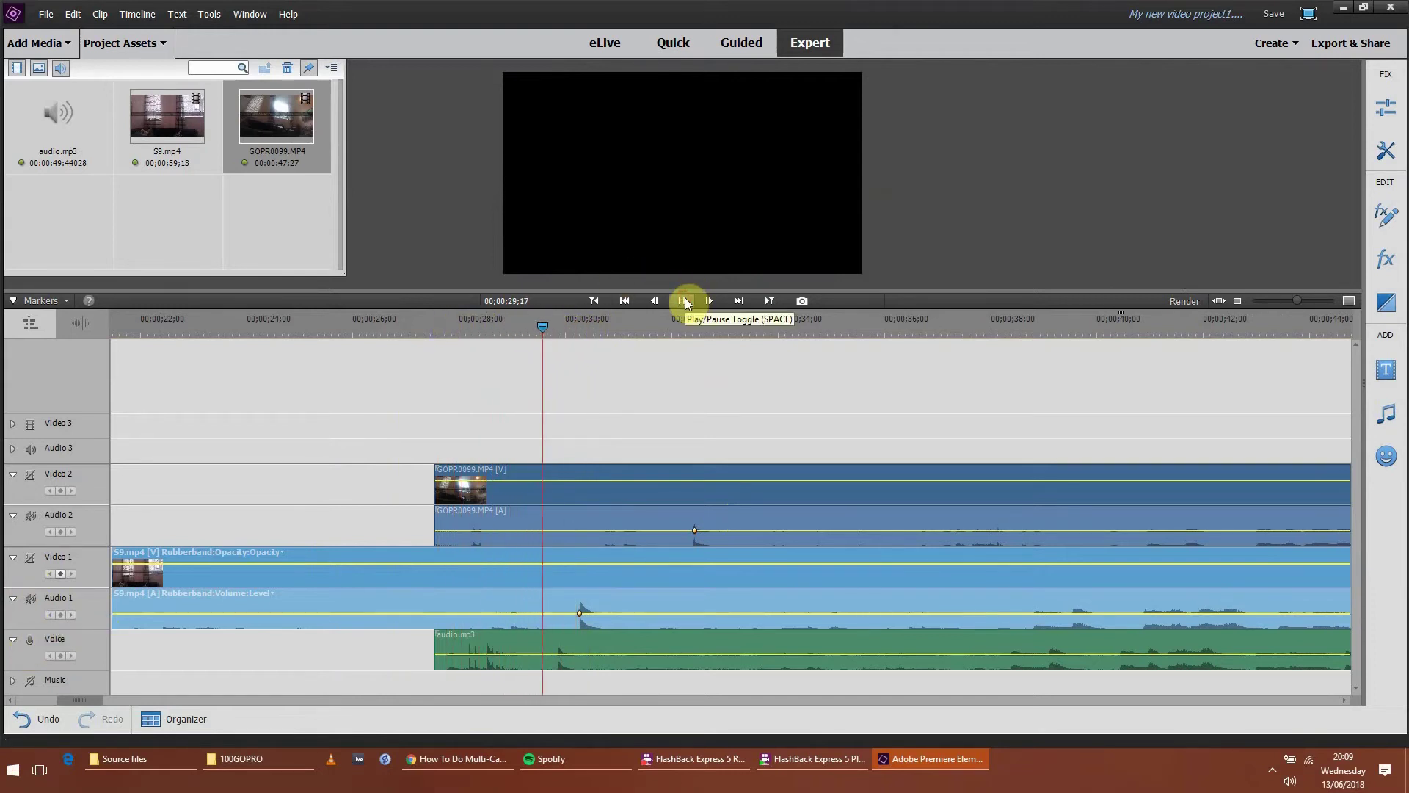
{"action": "key", "text": "space"}
{"action": "left_click_drag", "start_coordinate": [579, 328], "coordinate": [559, 327]}
{"action": "left_click", "coordinate": [66, 643]}
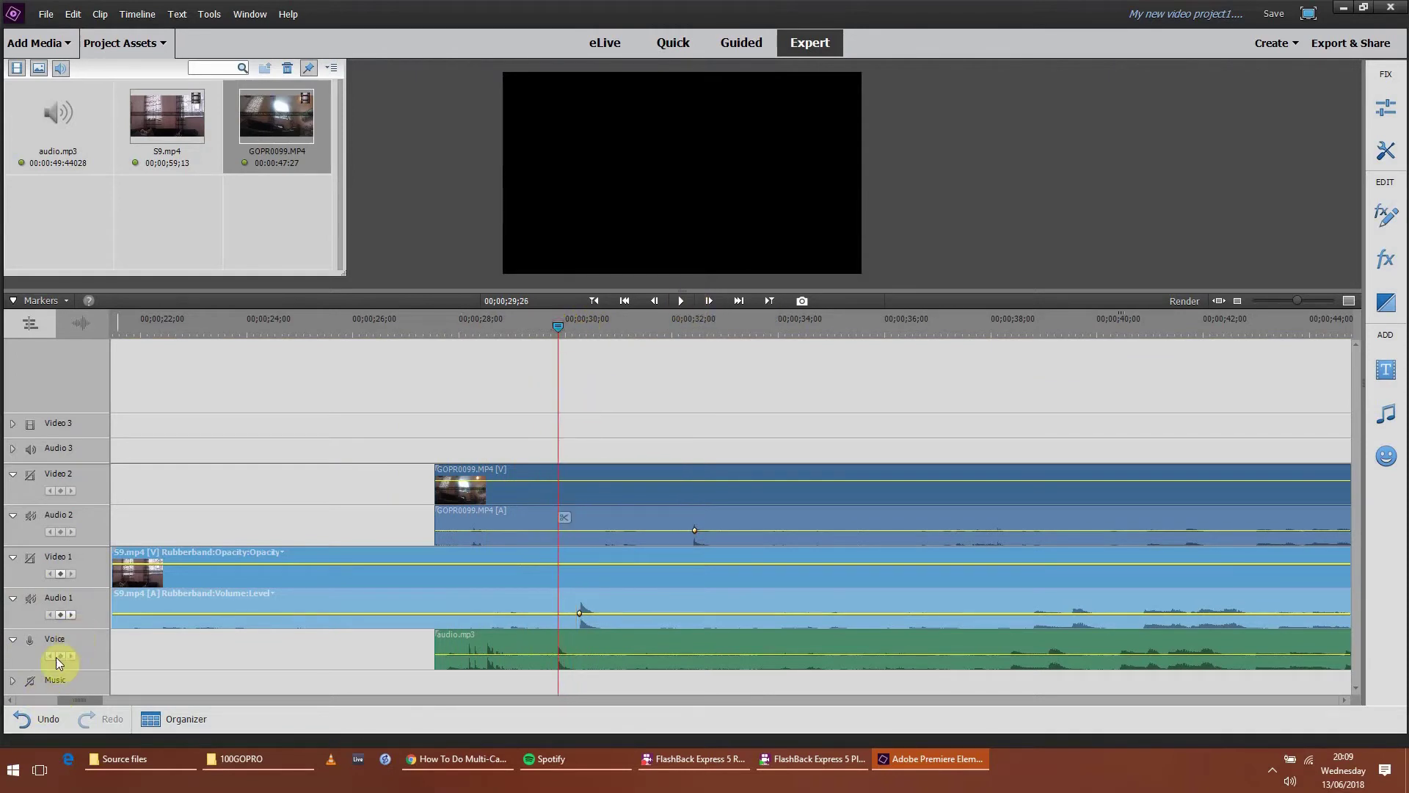
{"action": "left_click", "coordinate": [59, 655]}
Step: Move the S9 and GOPR0099 clips earlier so their clap spikes sit at about 00;00;29;24, beside the audio.mp3 spike
{"action": "left_click_drag", "start_coordinate": [1303, 302], "coordinate": [1331, 302]}
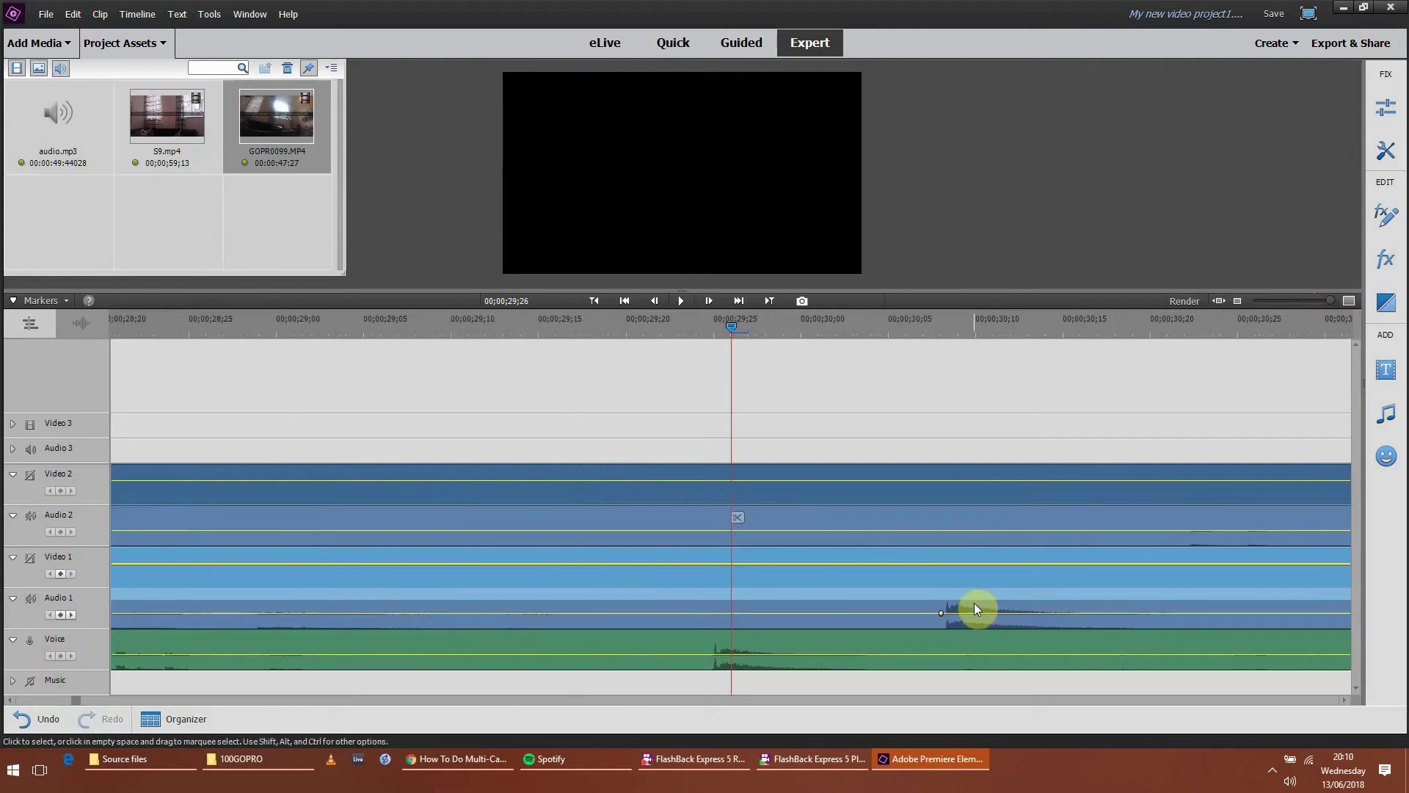
{"action": "left_click_drag", "start_coordinate": [957, 580], "coordinate": [726, 583]}
{"action": "left_click_drag", "start_coordinate": [1175, 523], "coordinate": [904, 522]}
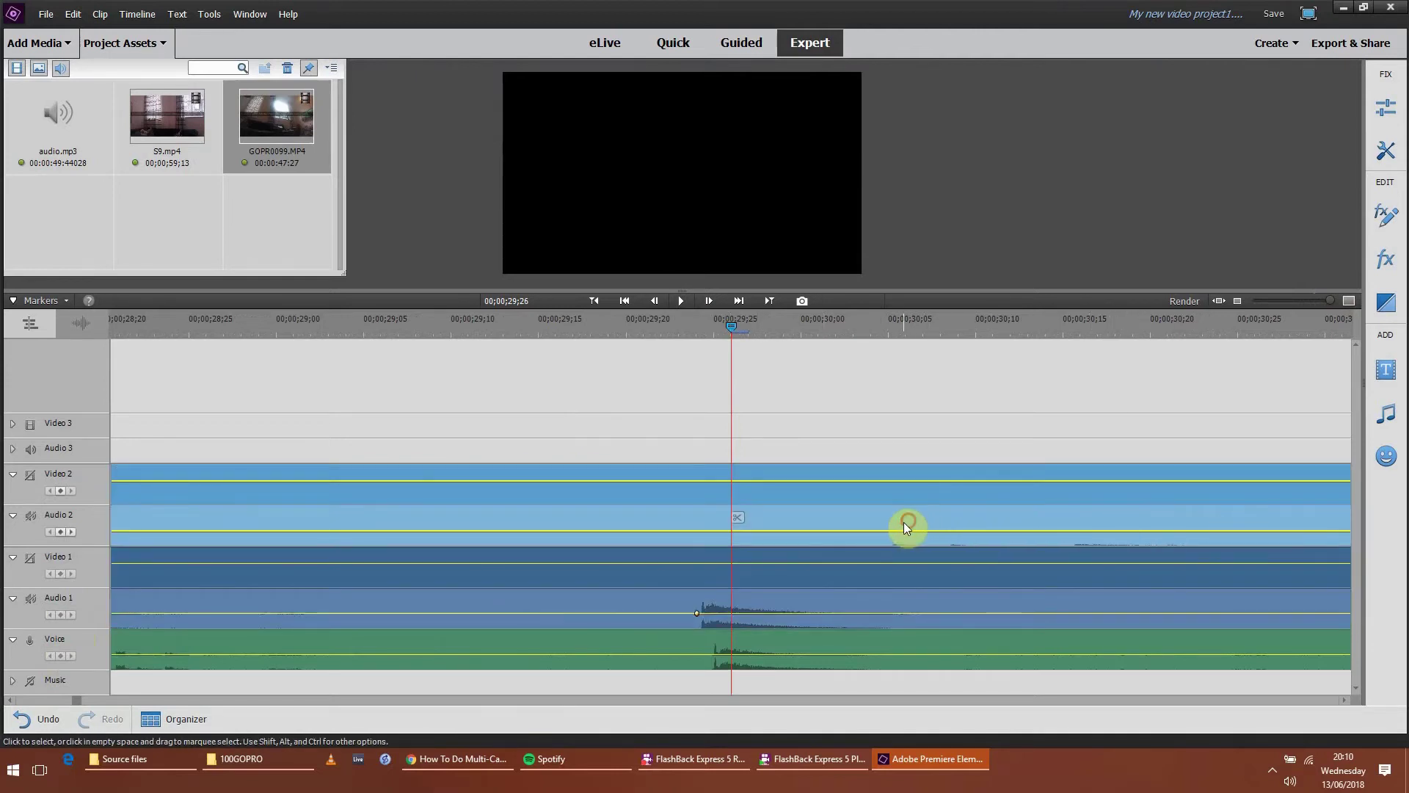
{"action": "left_click_drag", "start_coordinate": [1021, 517], "coordinate": [853, 507]}
{"action": "left_click_drag", "start_coordinate": [685, 514], "coordinate": [684, 513]}
{"action": "left_click_drag", "start_coordinate": [923, 517], "coordinate": [698, 514]}
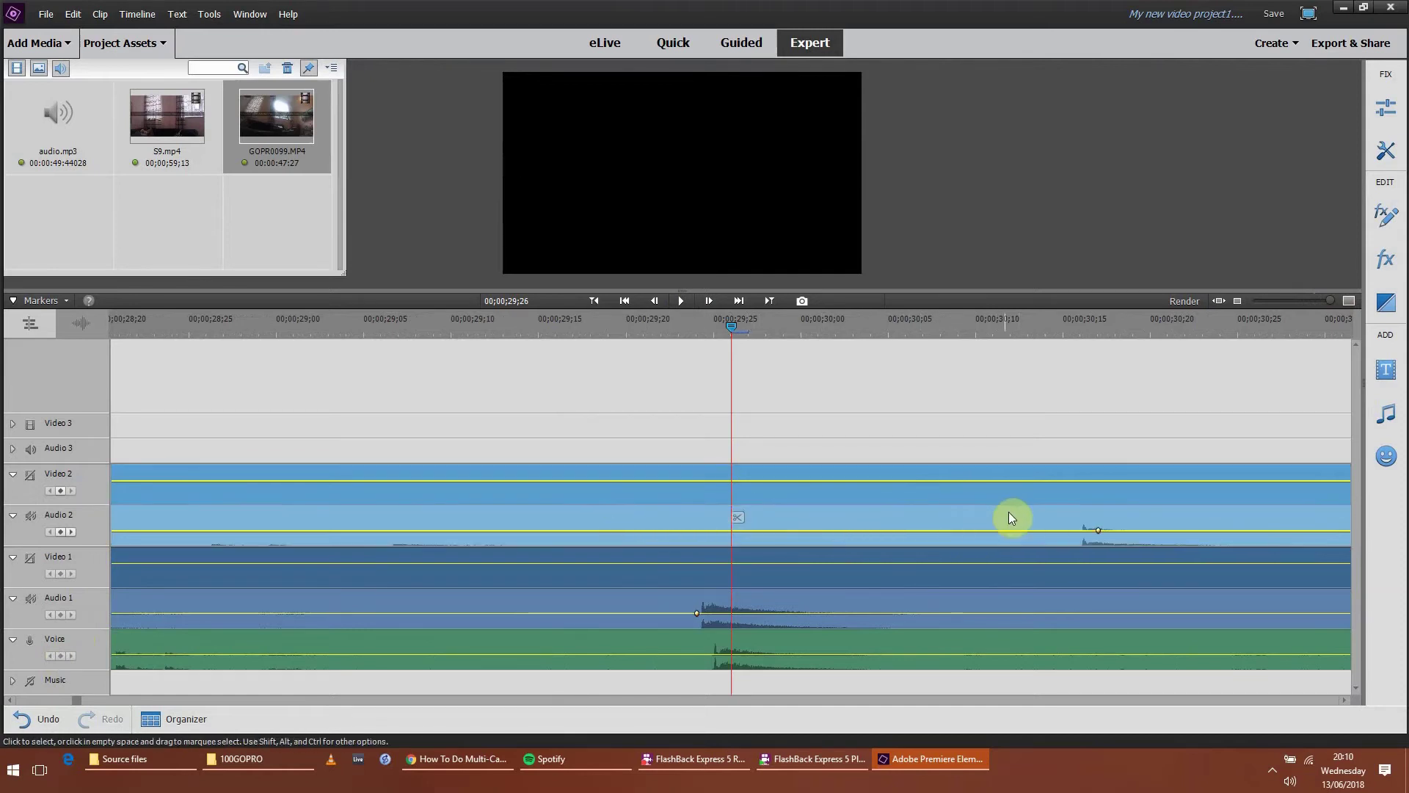
{"action": "left_click_drag", "start_coordinate": [934, 527], "coordinate": [727, 514]}
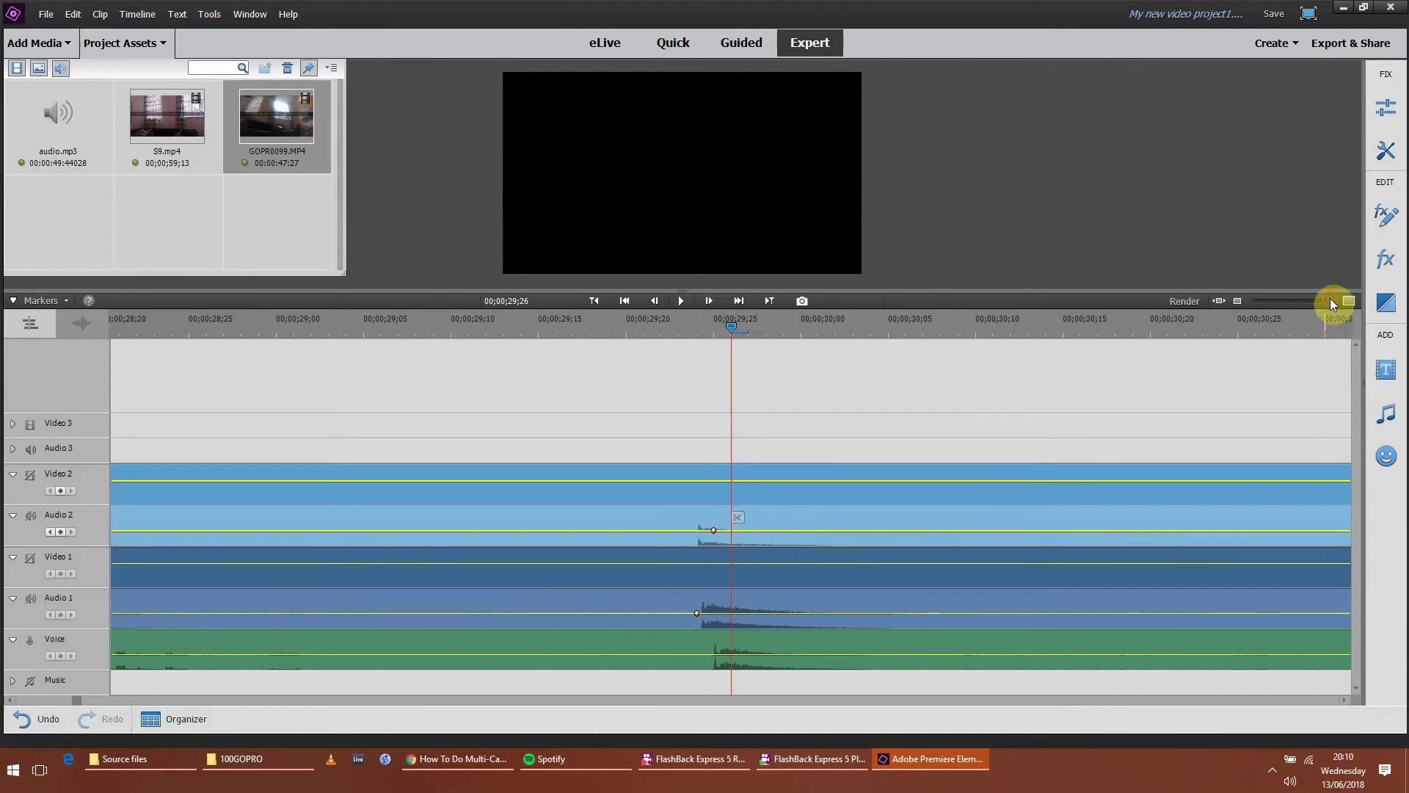
Step: Move audio.mp3 slightly earlier on the Voice track so its clap spike lines up with both camera clips
{"action": "left_click_drag", "start_coordinate": [1331, 298], "coordinate": [1346, 301]}
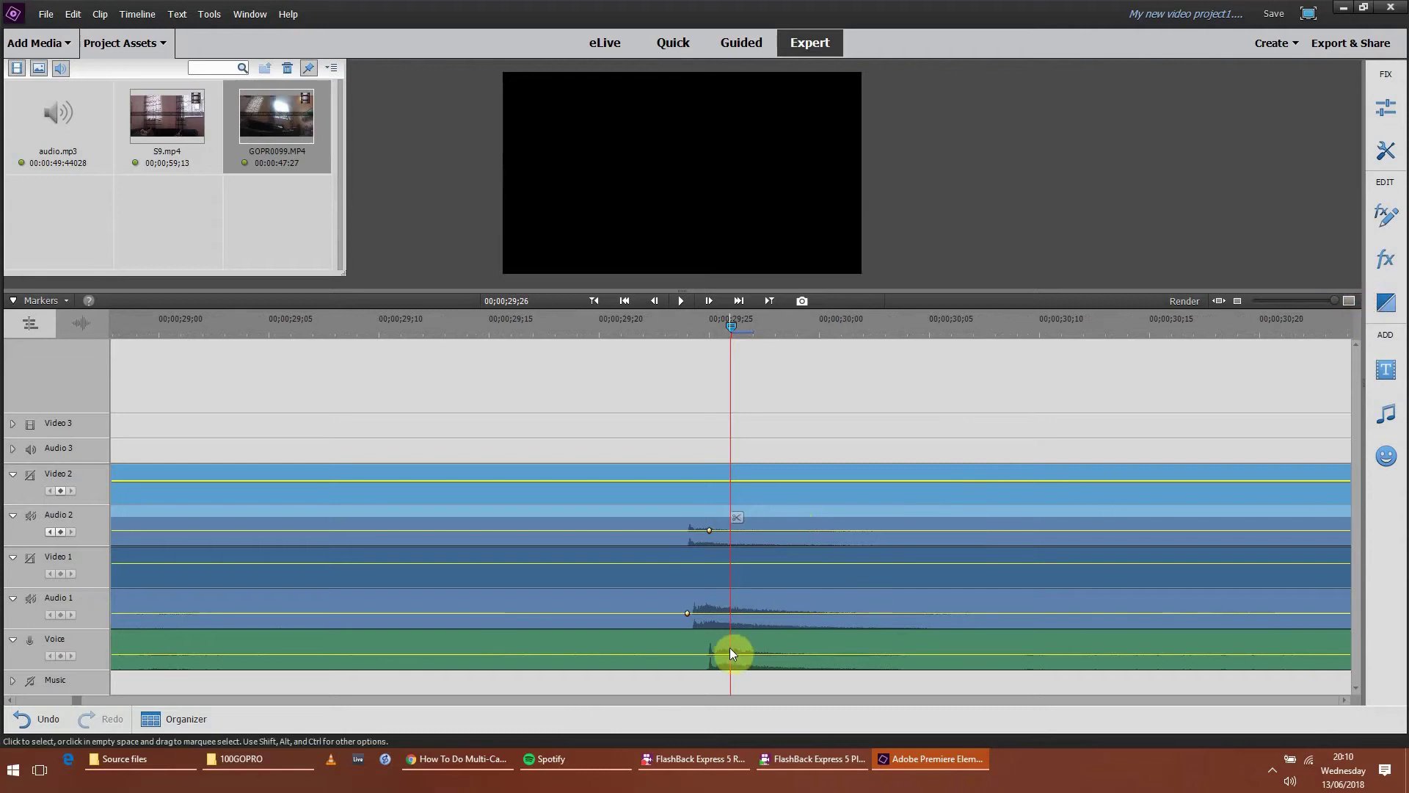
{"action": "left_click_drag", "start_coordinate": [732, 646], "coordinate": [712, 608]}
{"action": "left_click", "coordinate": [721, 610]}
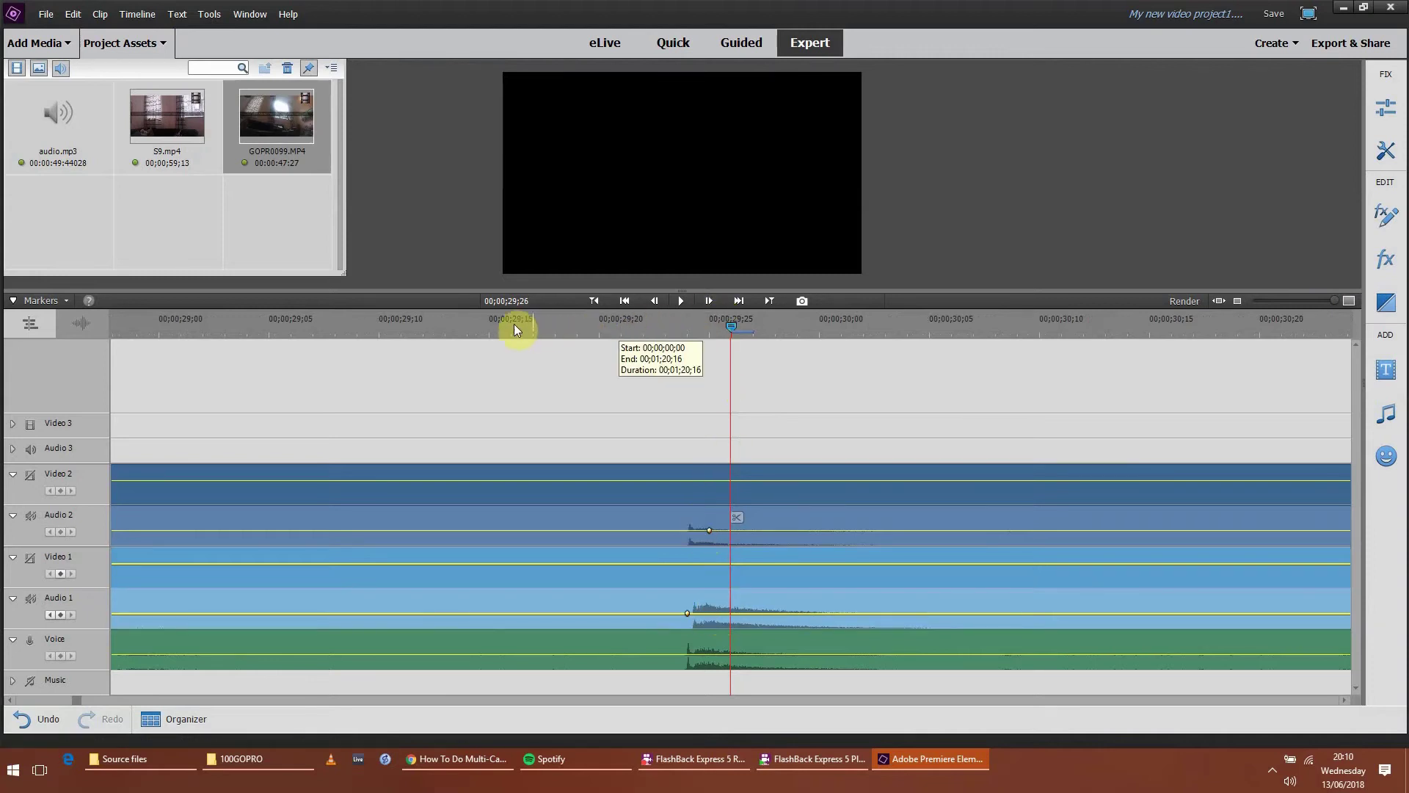
Step: Unmute Audio 2 and Audio 1, and play all three recordings from 00;00;29;02 to check the clap's synchronization
{"action": "left_click_drag", "start_coordinate": [730, 327], "coordinate": [516, 359]}
{"action": "left_click", "coordinate": [30, 515]}
{"action": "left_click", "coordinate": [30, 598]}
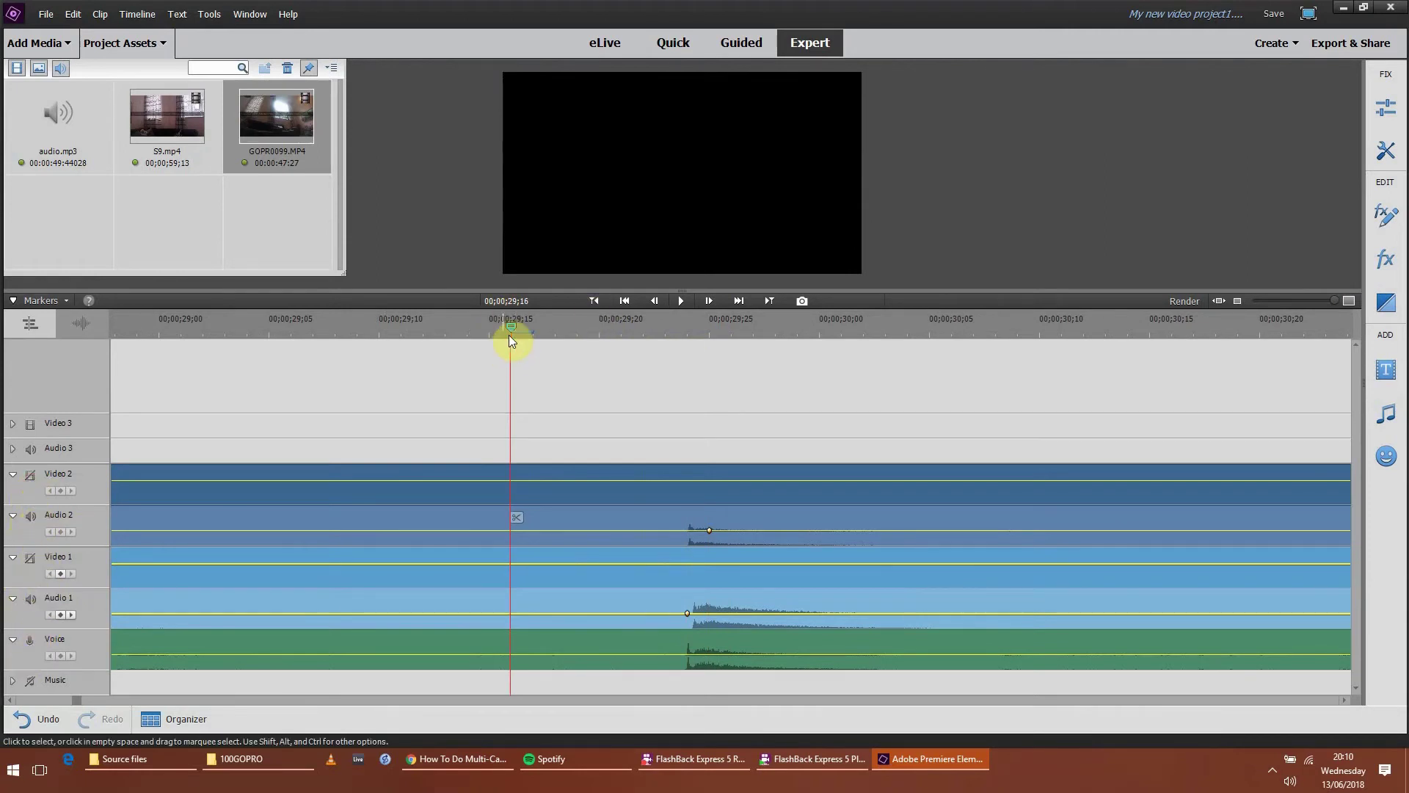
{"action": "left_click_drag", "start_coordinate": [513, 324], "coordinate": [202, 357]}
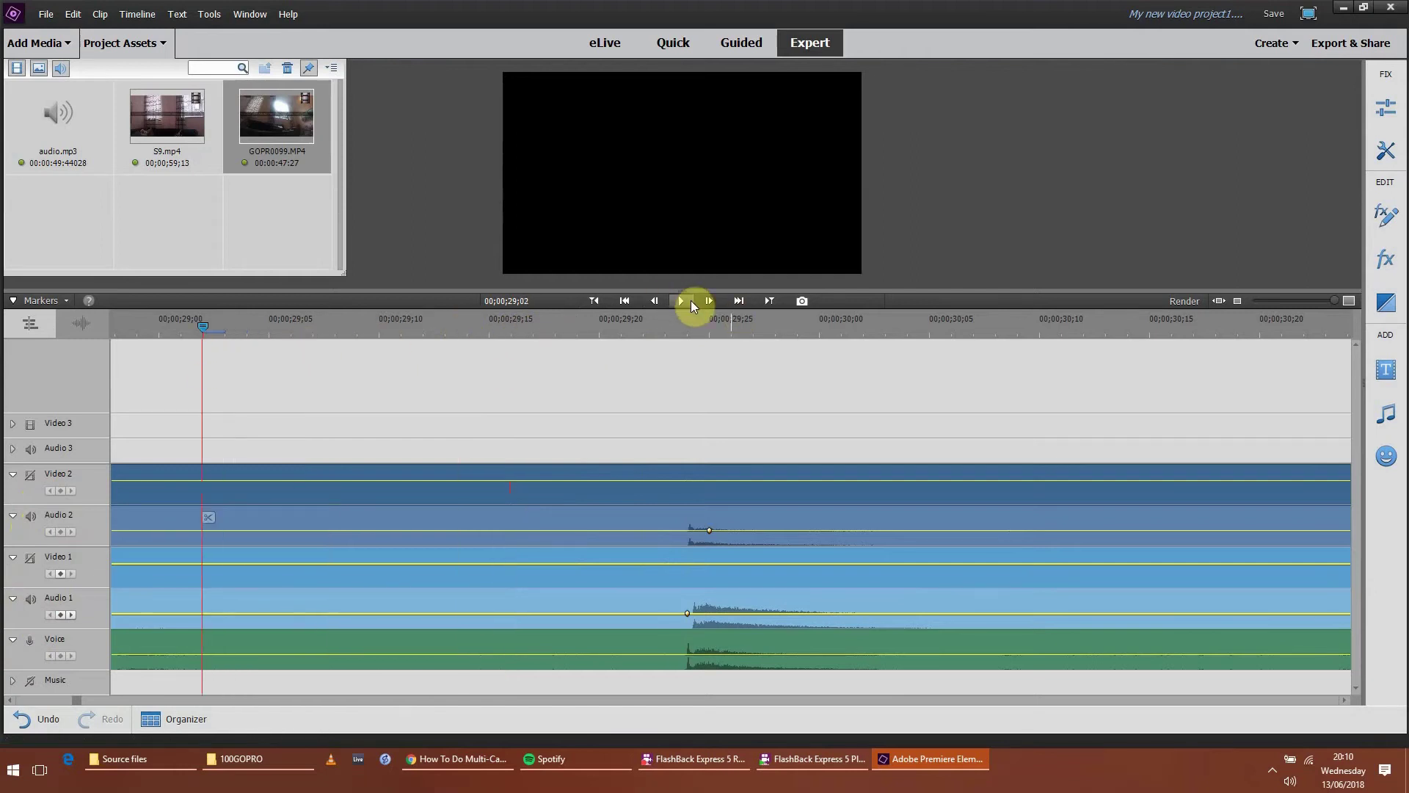
{"action": "left_click", "coordinate": [684, 300]}
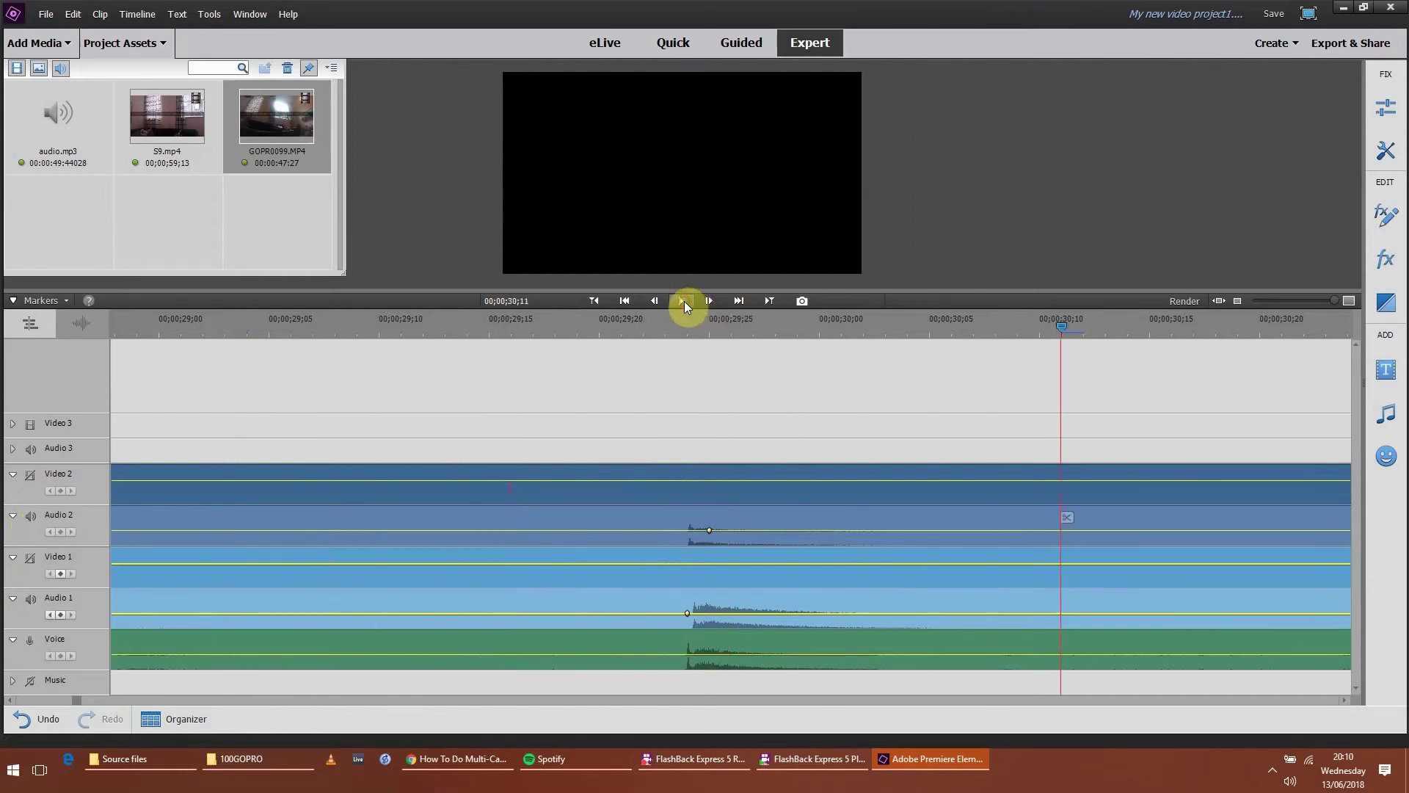
Step: Place the playhead on the aligned clap spikes at 00;00;29;24 and show all clips in full on the timeline
{"action": "left_click", "coordinate": [743, 550]}
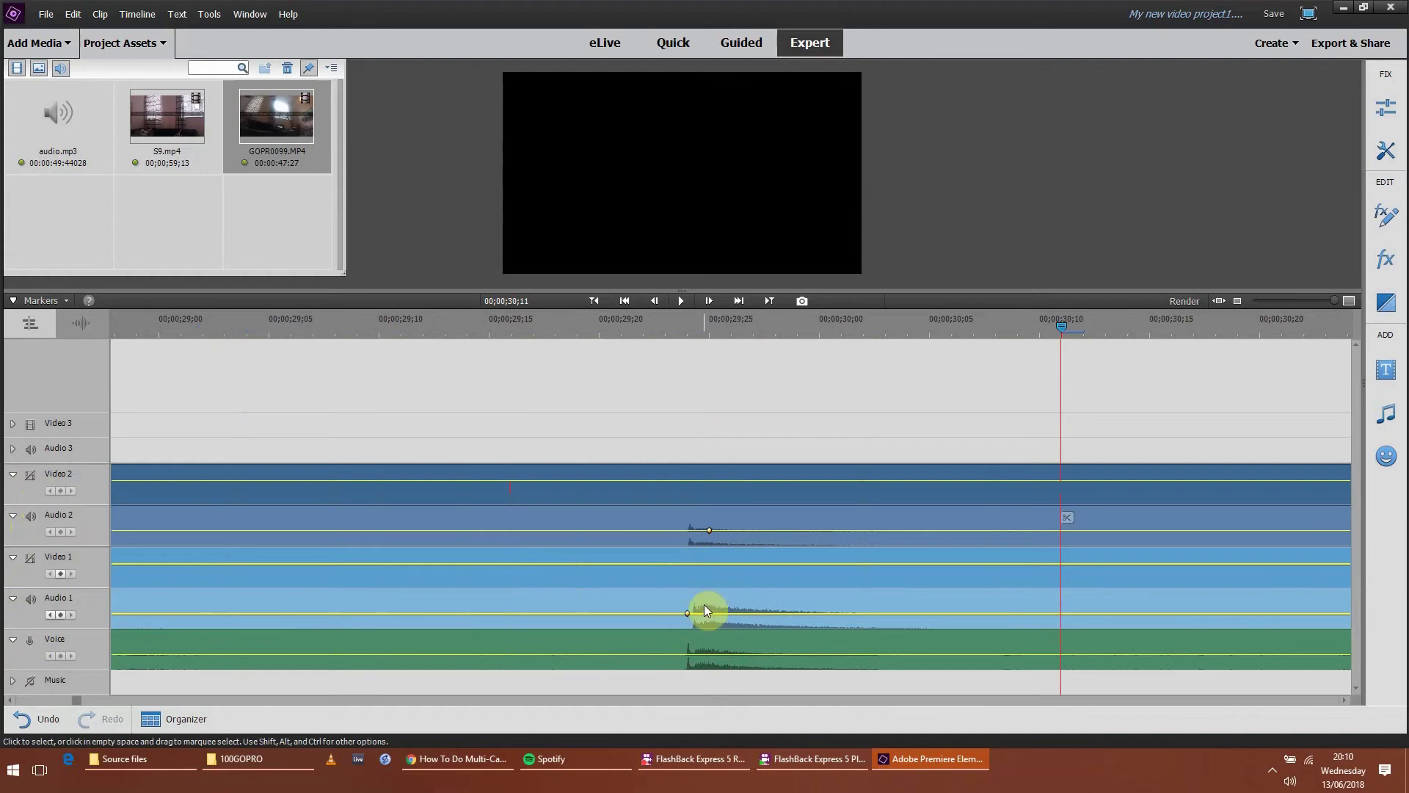
{"action": "left_click", "coordinate": [692, 340]}
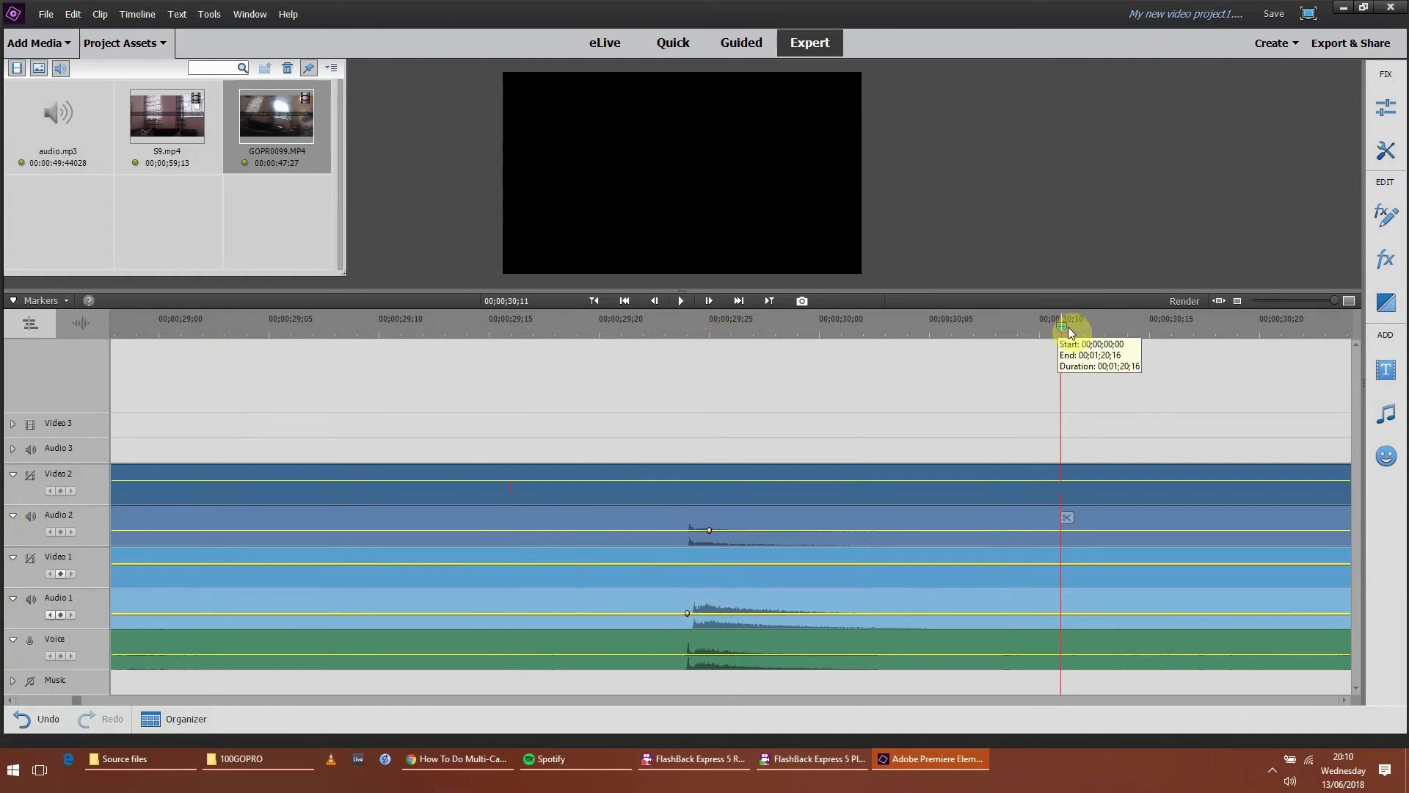
{"action": "left_click_drag", "start_coordinate": [1061, 324], "coordinate": [685, 351]}
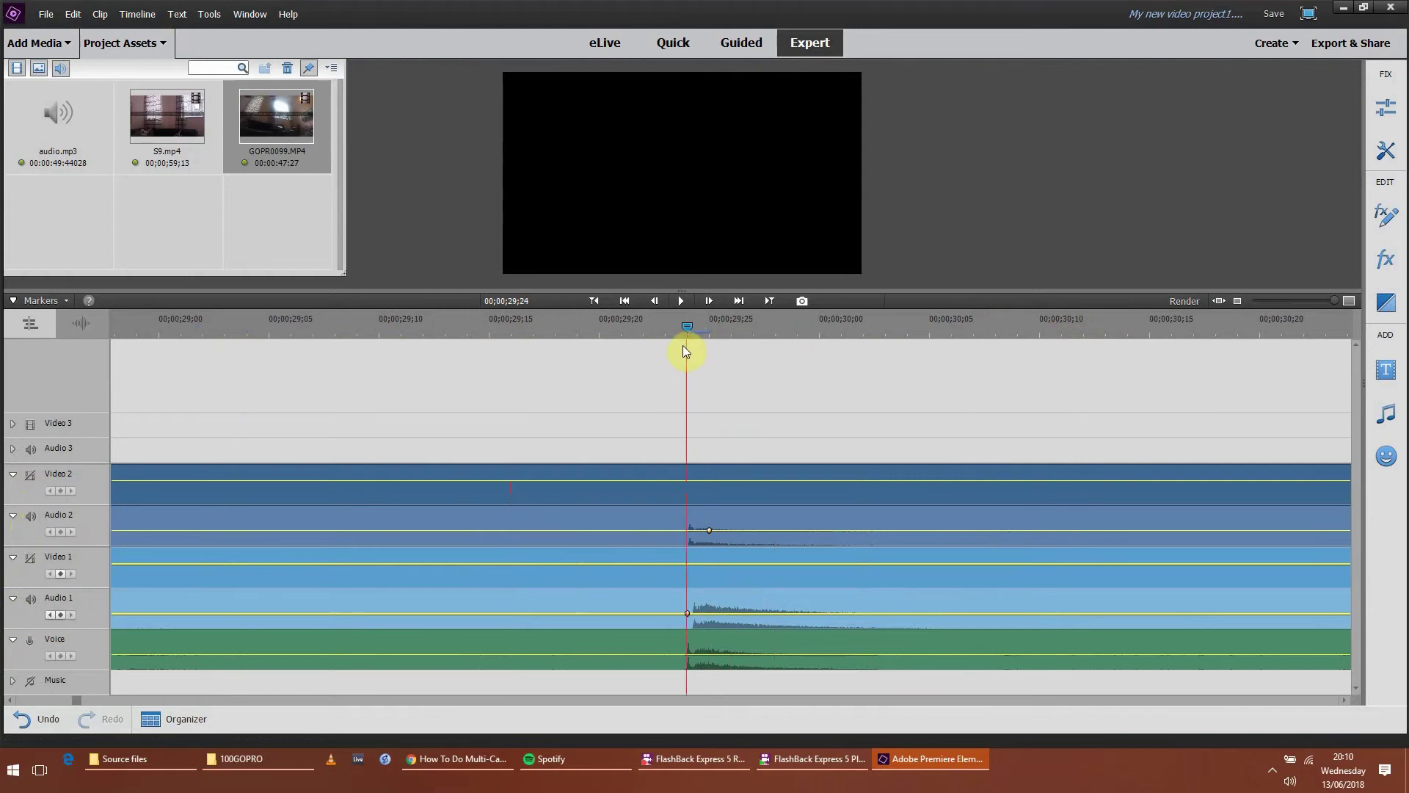
{"action": "mouse_move", "coordinate": [688, 330]}
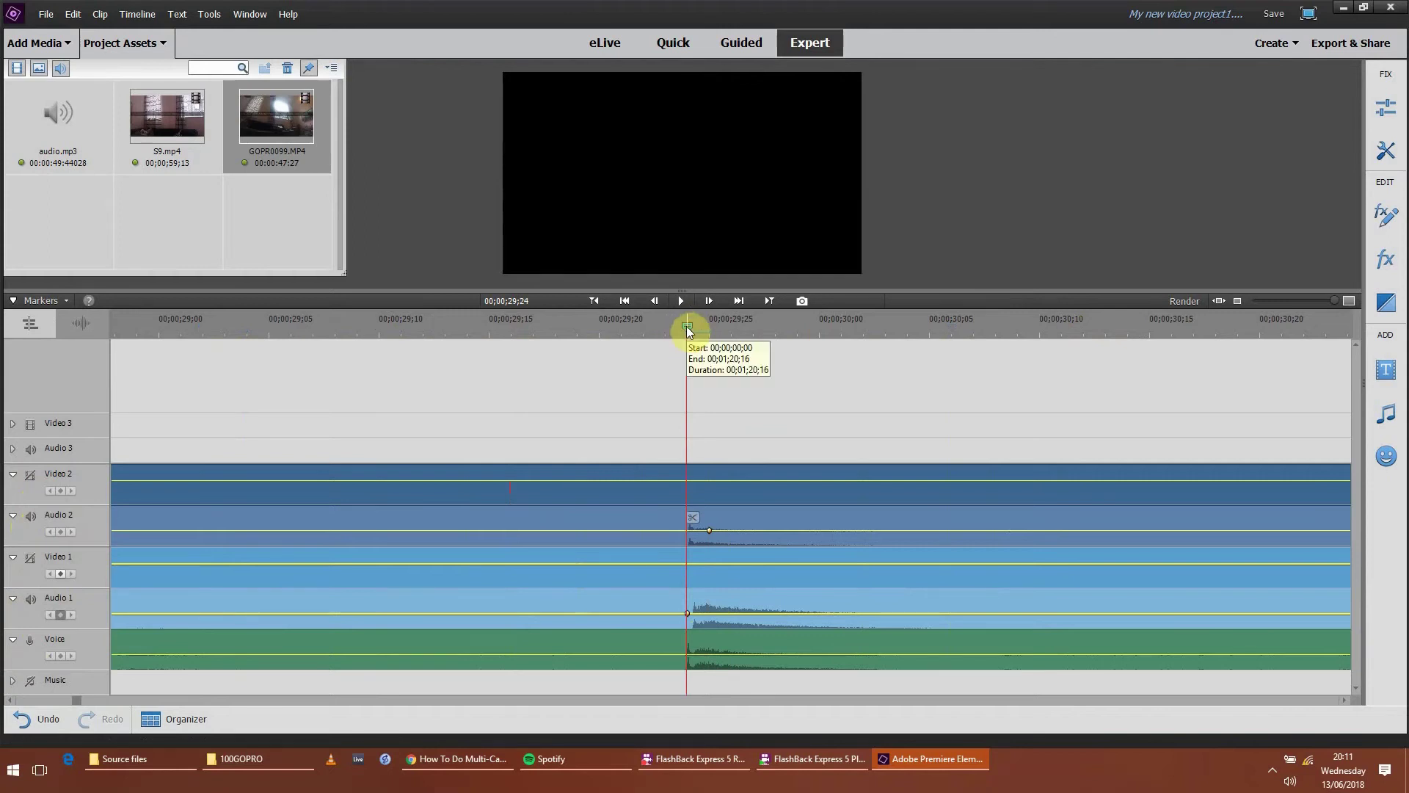
{"action": "mouse_move", "coordinate": [702, 332]}
{"action": "left_mouse_down"}
{"action": "mouse_move", "coordinate": [668, 335]}
{"action": "mouse_move", "coordinate": [695, 345]}
{"action": "left_mouse_up"}
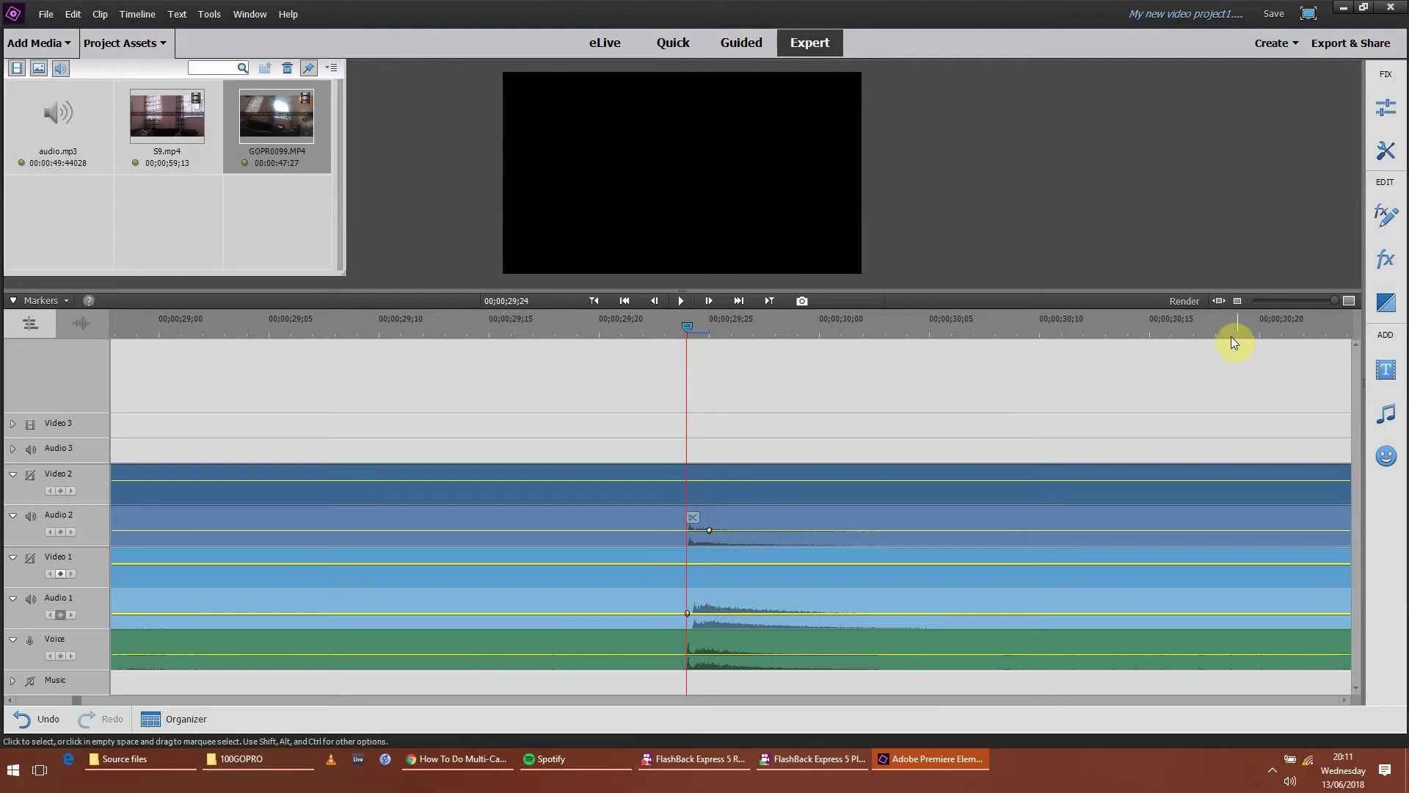
{"action": "left_click_drag", "start_coordinate": [1331, 299], "coordinate": [1275, 299]}
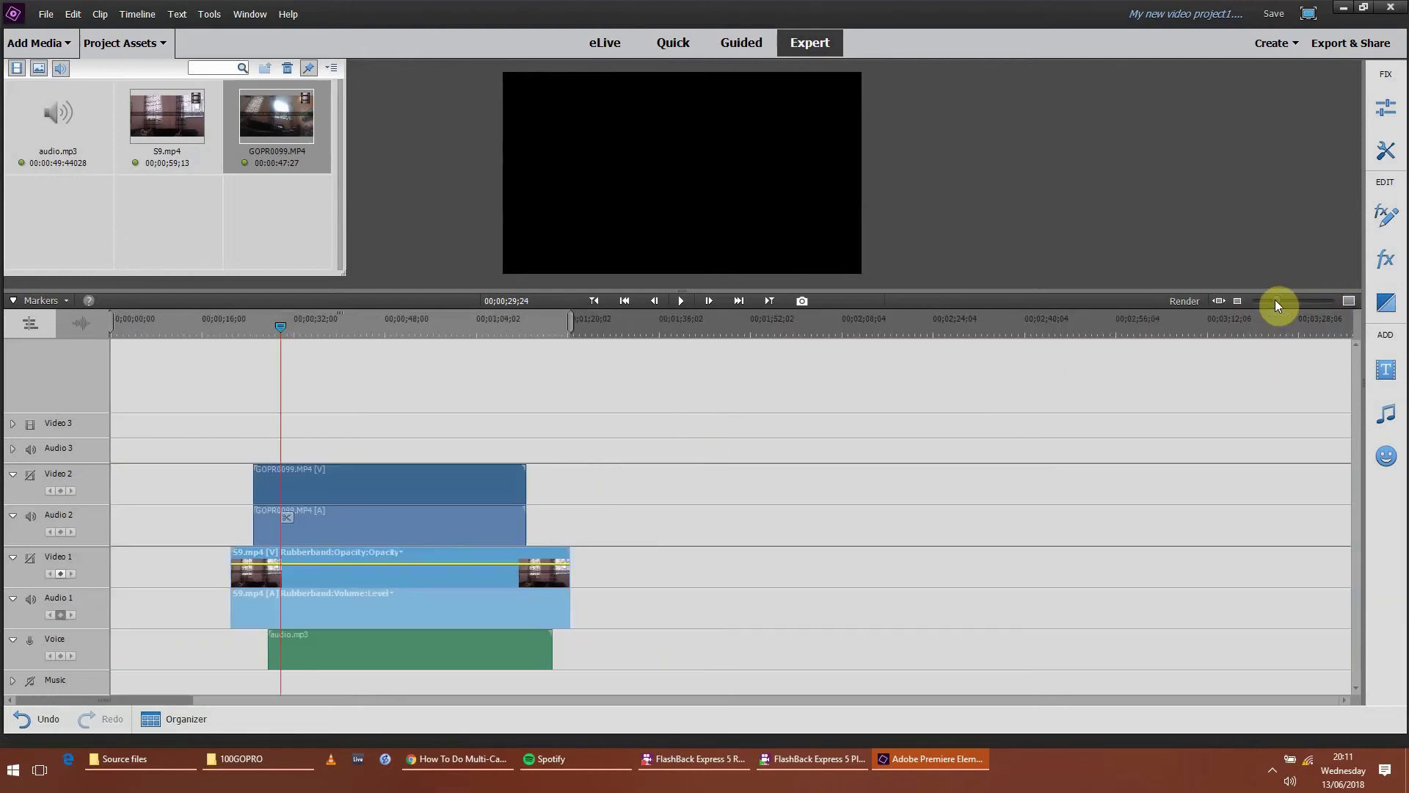
Step: Play the aligned clips from partway through the performance to check that picture and sound stay synchronized
{"action": "left_click_drag", "start_coordinate": [268, 326], "coordinate": [345, 337]}
{"action": "left_click", "coordinate": [682, 300]}
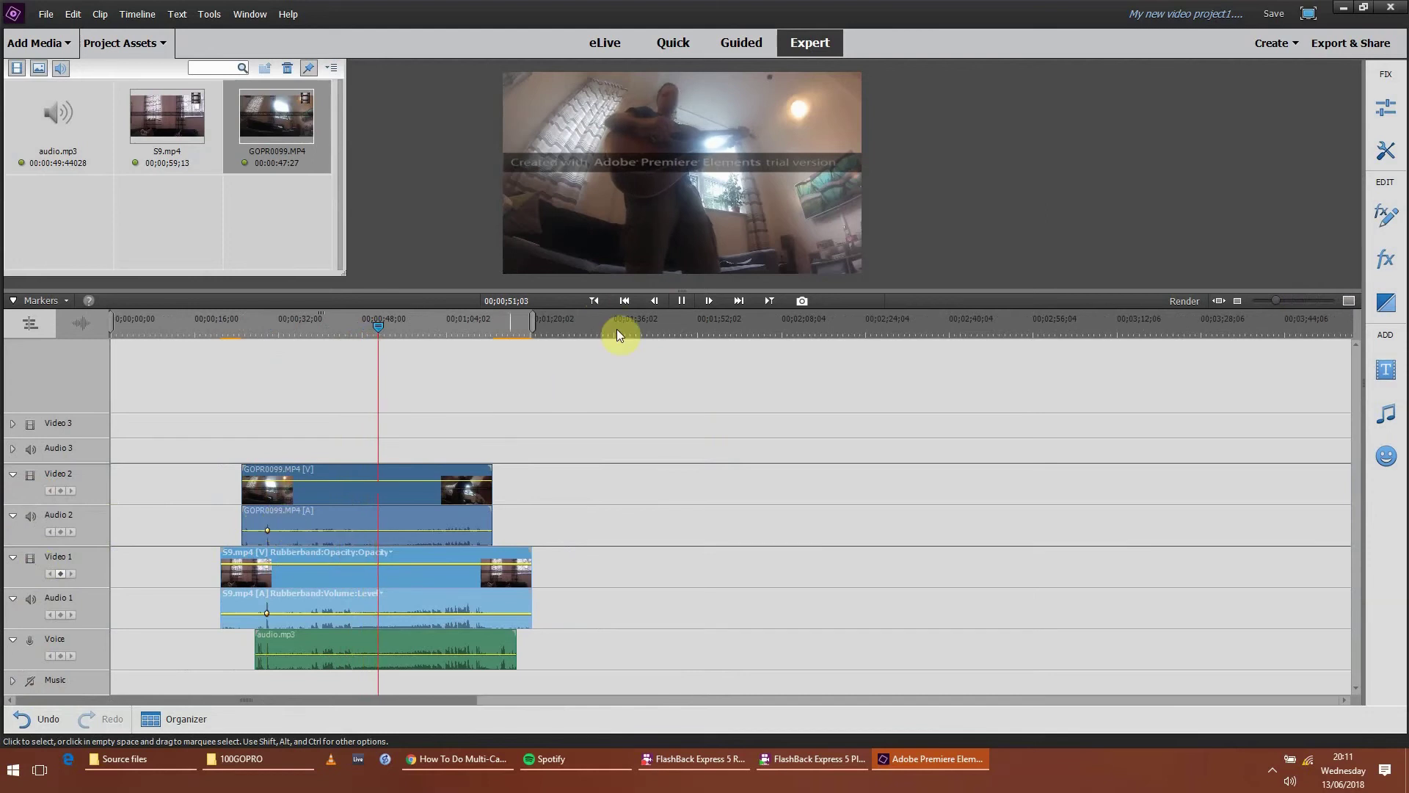
{"action": "left_click", "coordinate": [685, 300]}
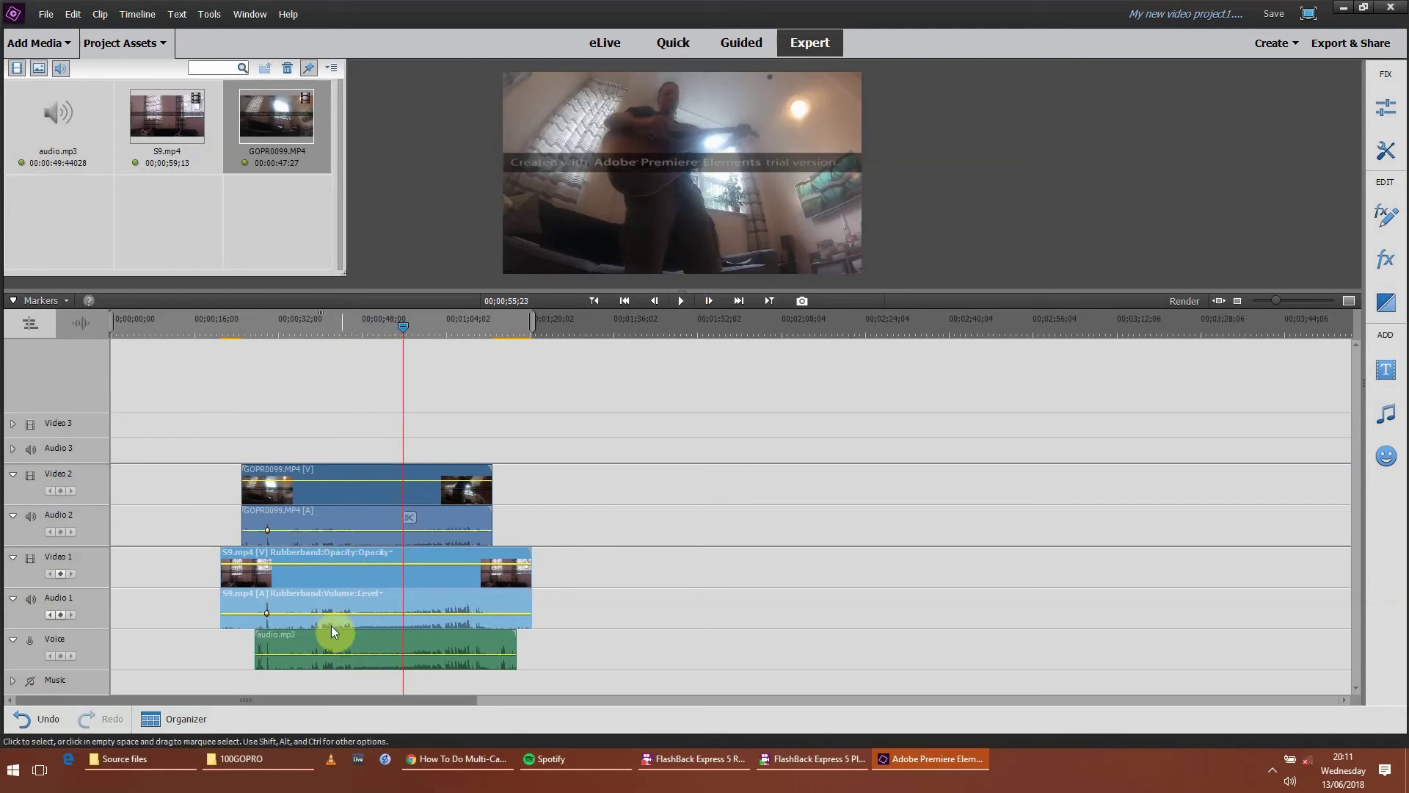
Step: Mute Audio 1 and Audio 2, and play the timeline from 00;00;37;20 to hear only the separate audio recording
{"action": "left_click", "coordinate": [28, 602]}
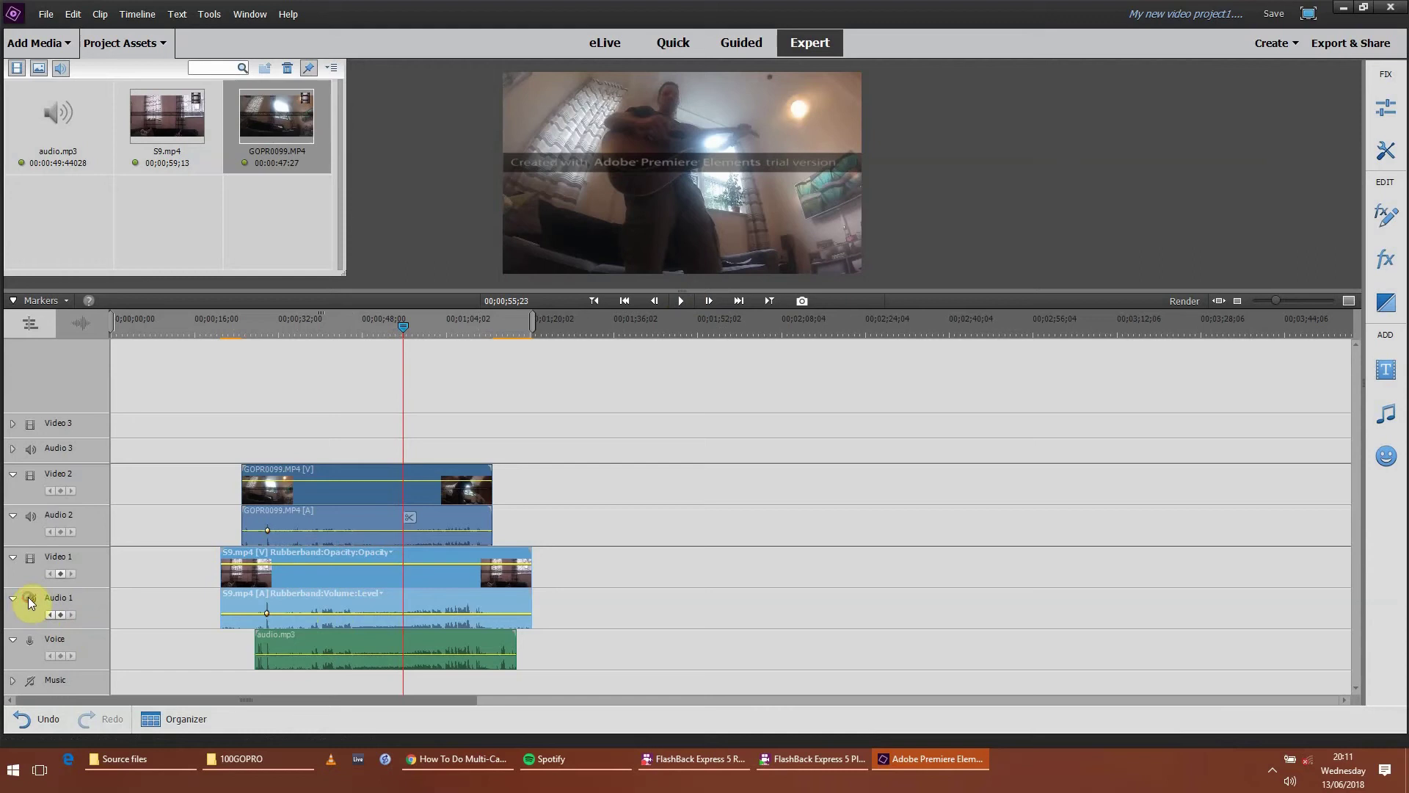
{"action": "left_click", "coordinate": [29, 517]}
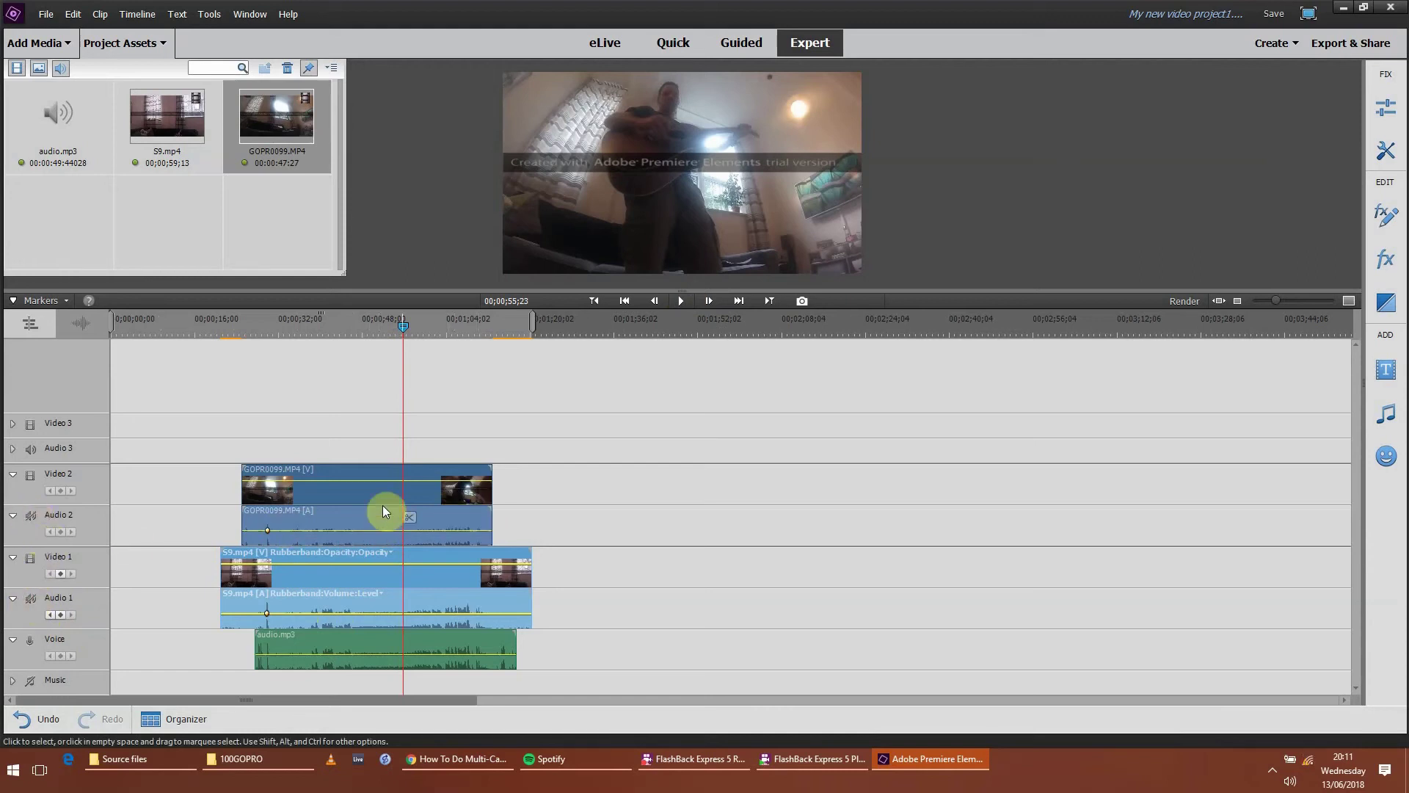
{"action": "left_click_drag", "start_coordinate": [396, 324], "coordinate": [308, 330]}
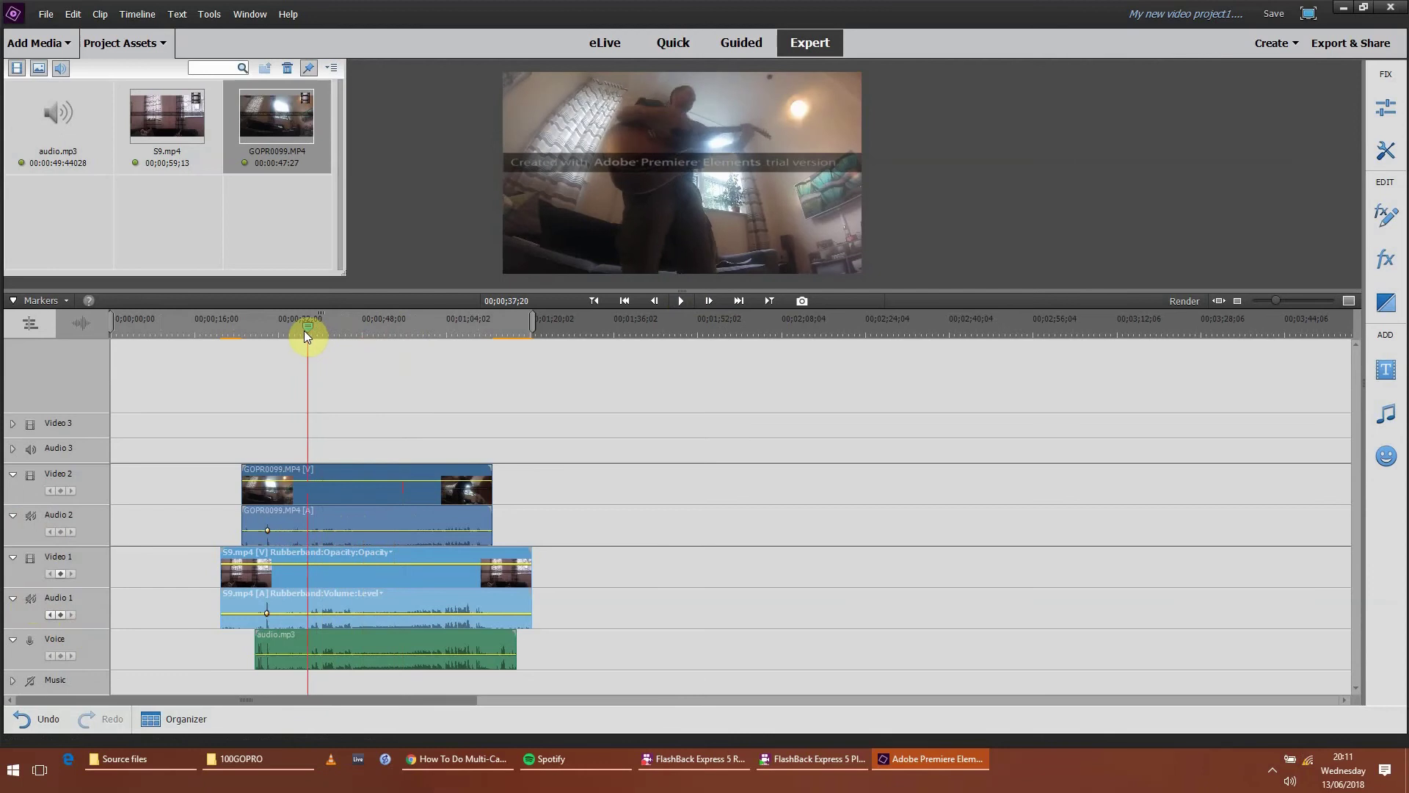
{"action": "left_click", "coordinate": [680, 301]}
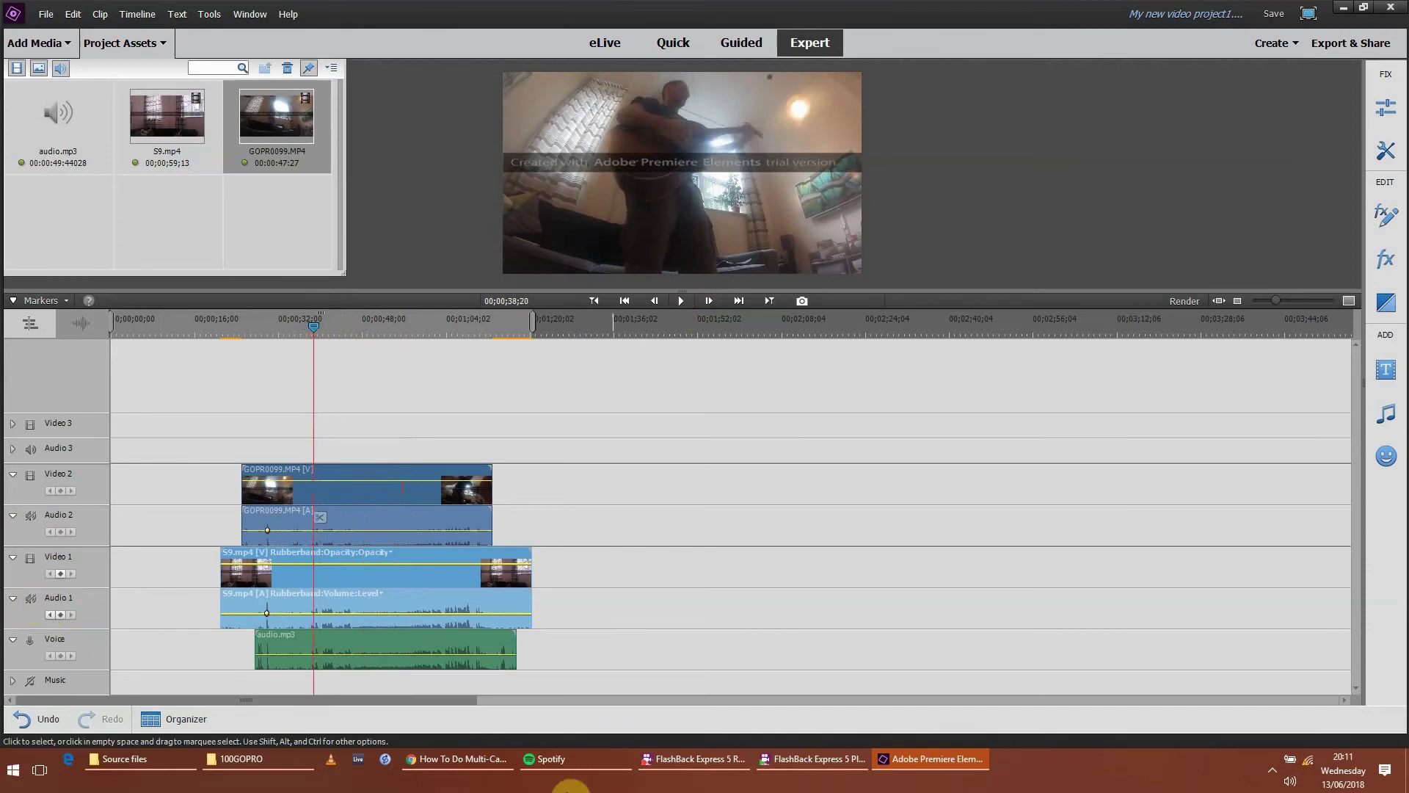
Step: Close the Google Chrome window and resume timeline playback from 00;00;38;20 to check the picture against the separate audio
{"action": "left_click", "coordinate": [565, 760]}
{"action": "left_click", "coordinate": [920, 8]}
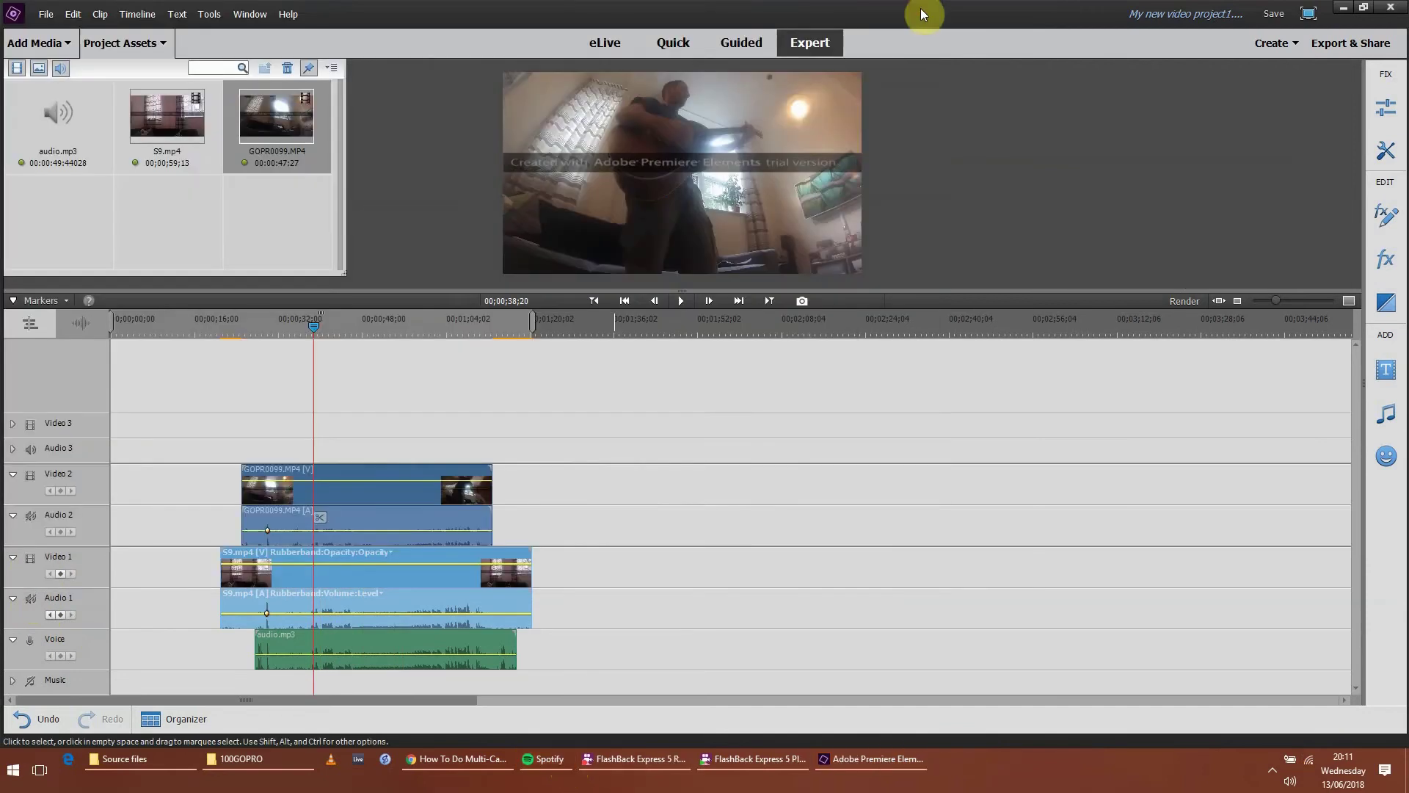
{"action": "right_click", "coordinate": [456, 762]}
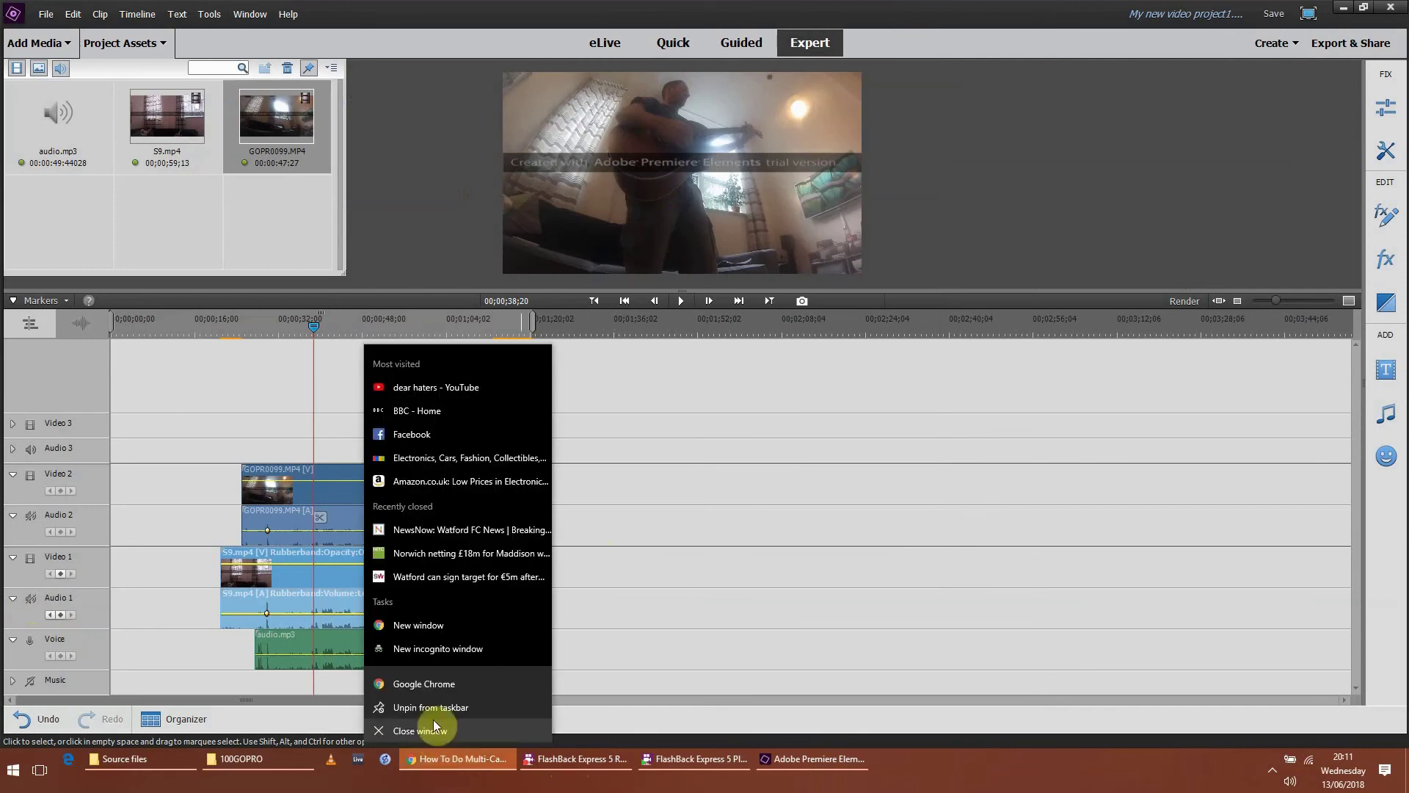
{"action": "left_click", "coordinate": [423, 729]}
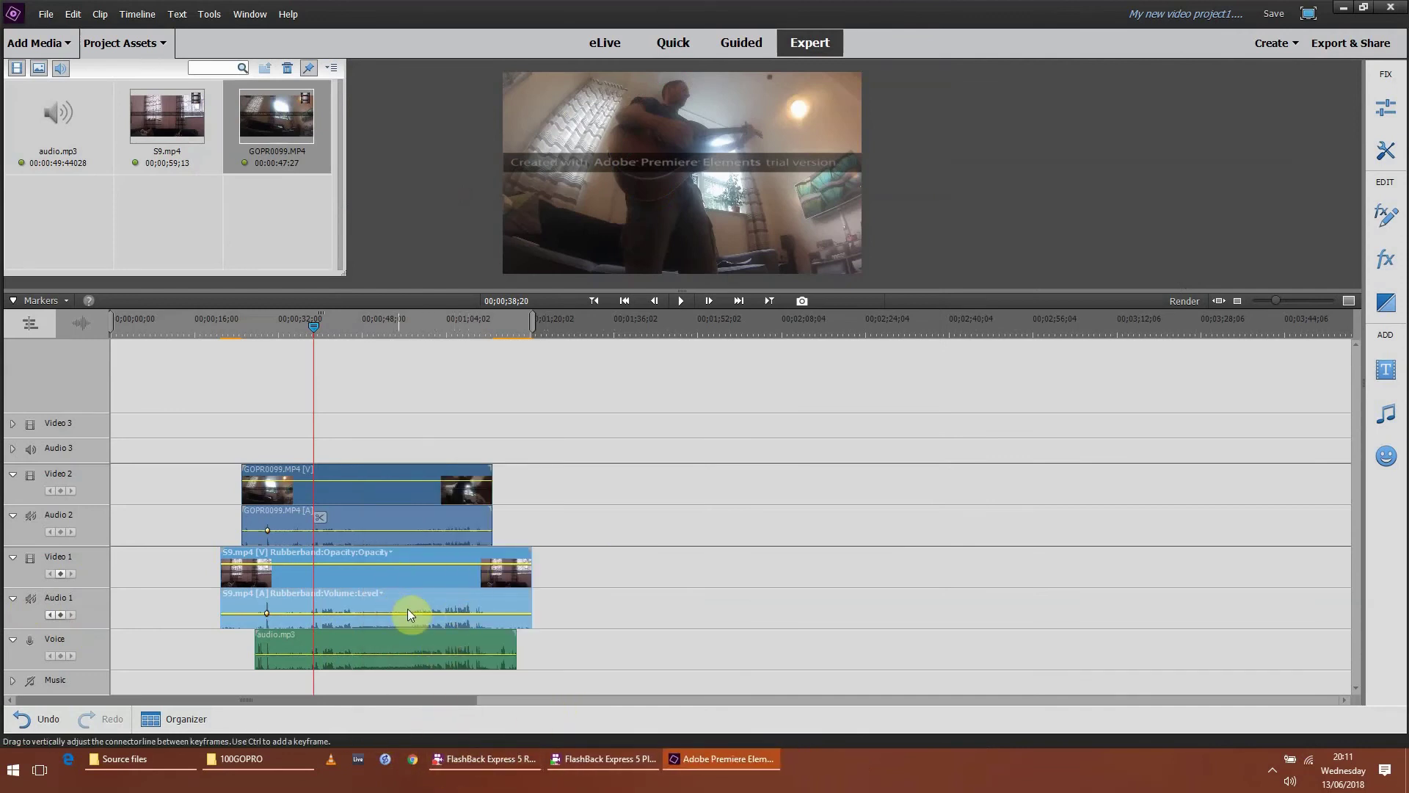
{"action": "left_click", "coordinate": [683, 301]}
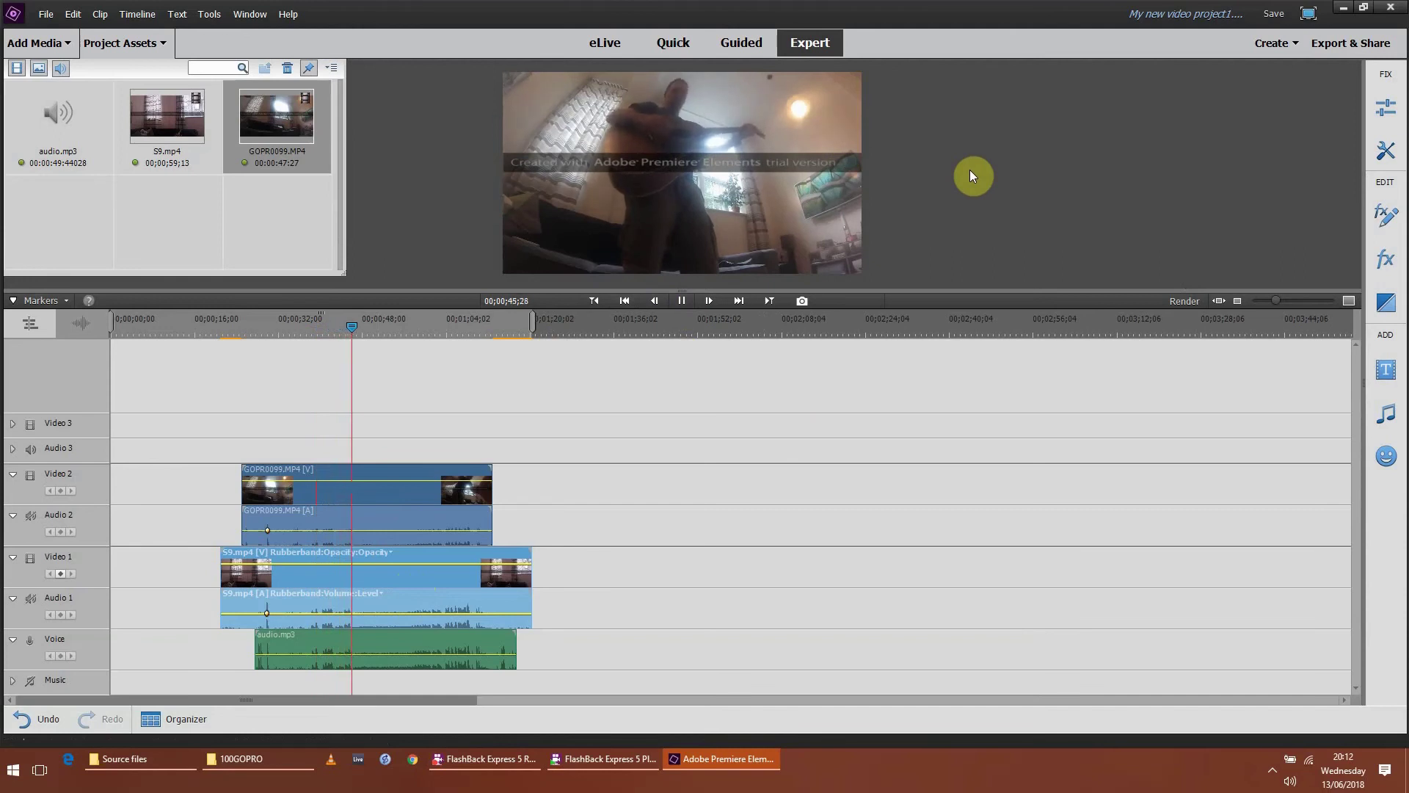
{"action": "left_click", "coordinate": [681, 301]}
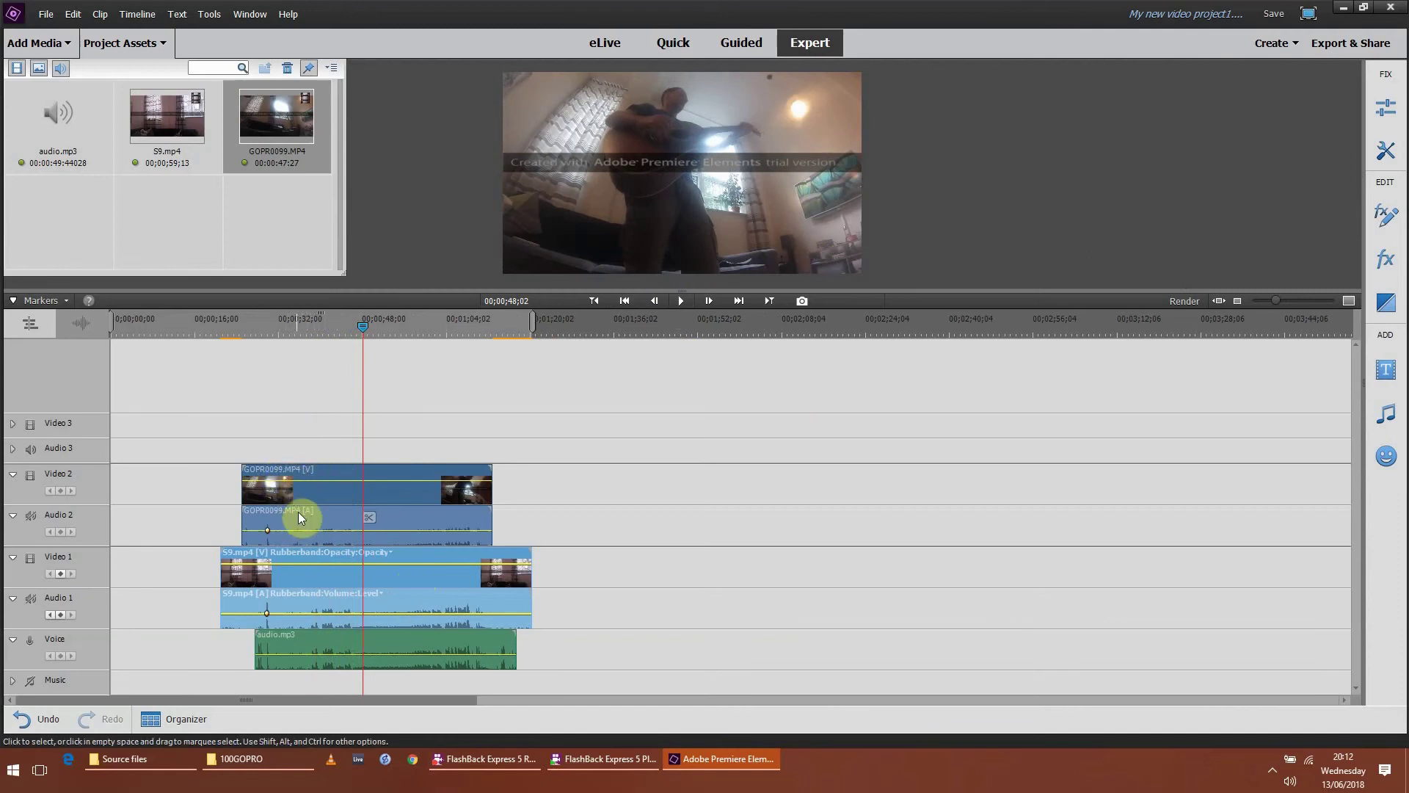
Step: Split the GOPR0099 clip on Video 2 at 00;00;33;27 and delete the part before the cut
{"action": "left_click", "coordinate": [318, 473]}
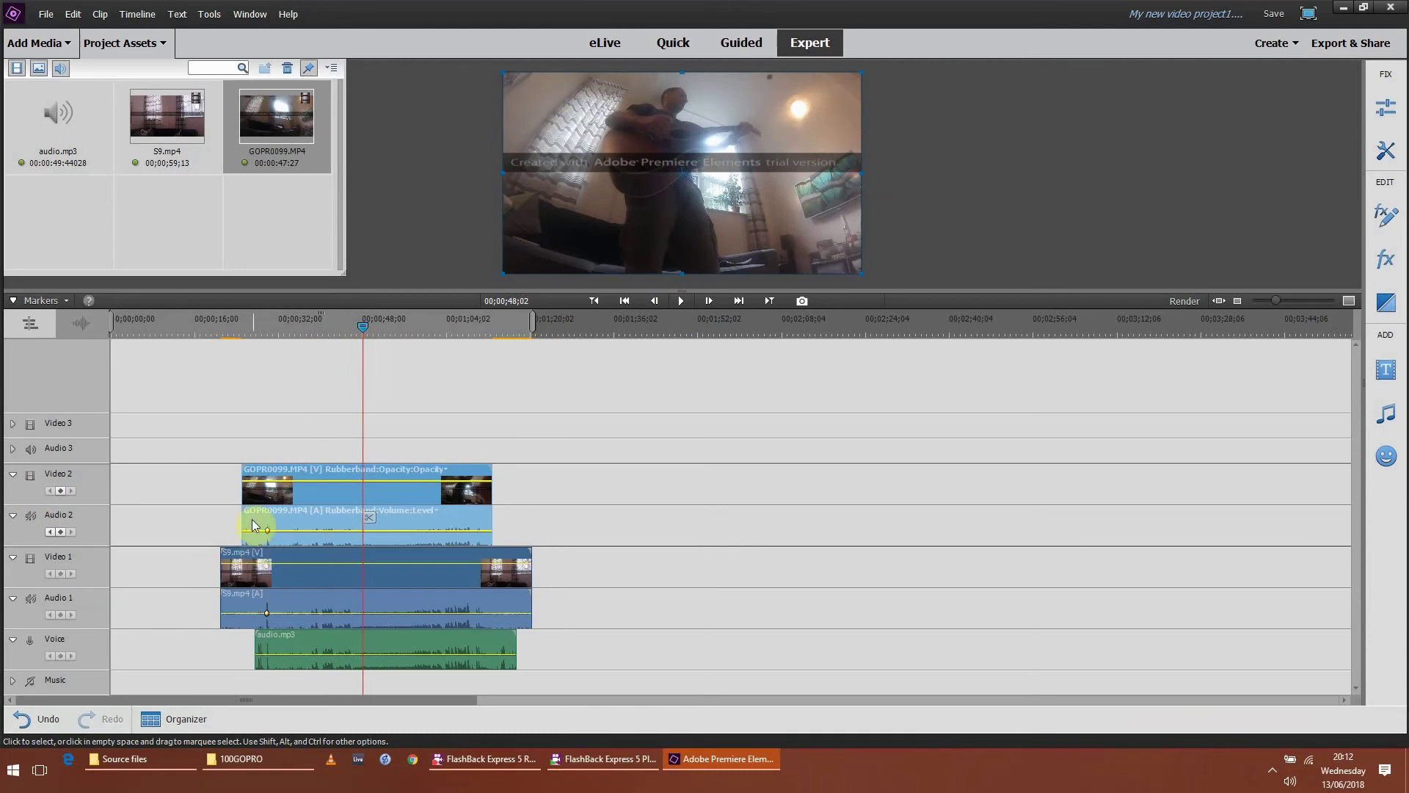
{"action": "left_click_drag", "start_coordinate": [364, 329], "coordinate": [289, 350]}
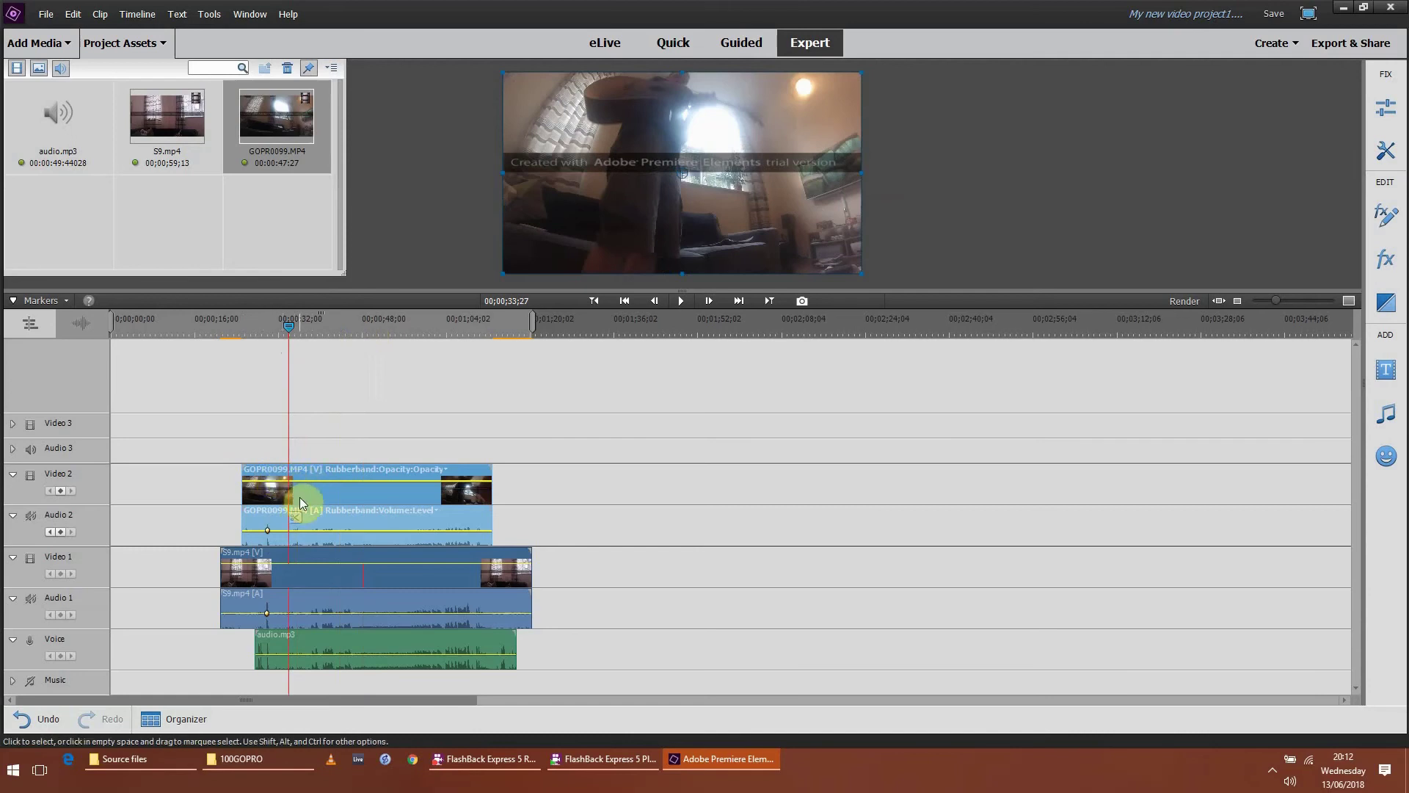
{"action": "left_click", "coordinate": [297, 515]}
{"action": "left_click", "coordinate": [273, 476]}
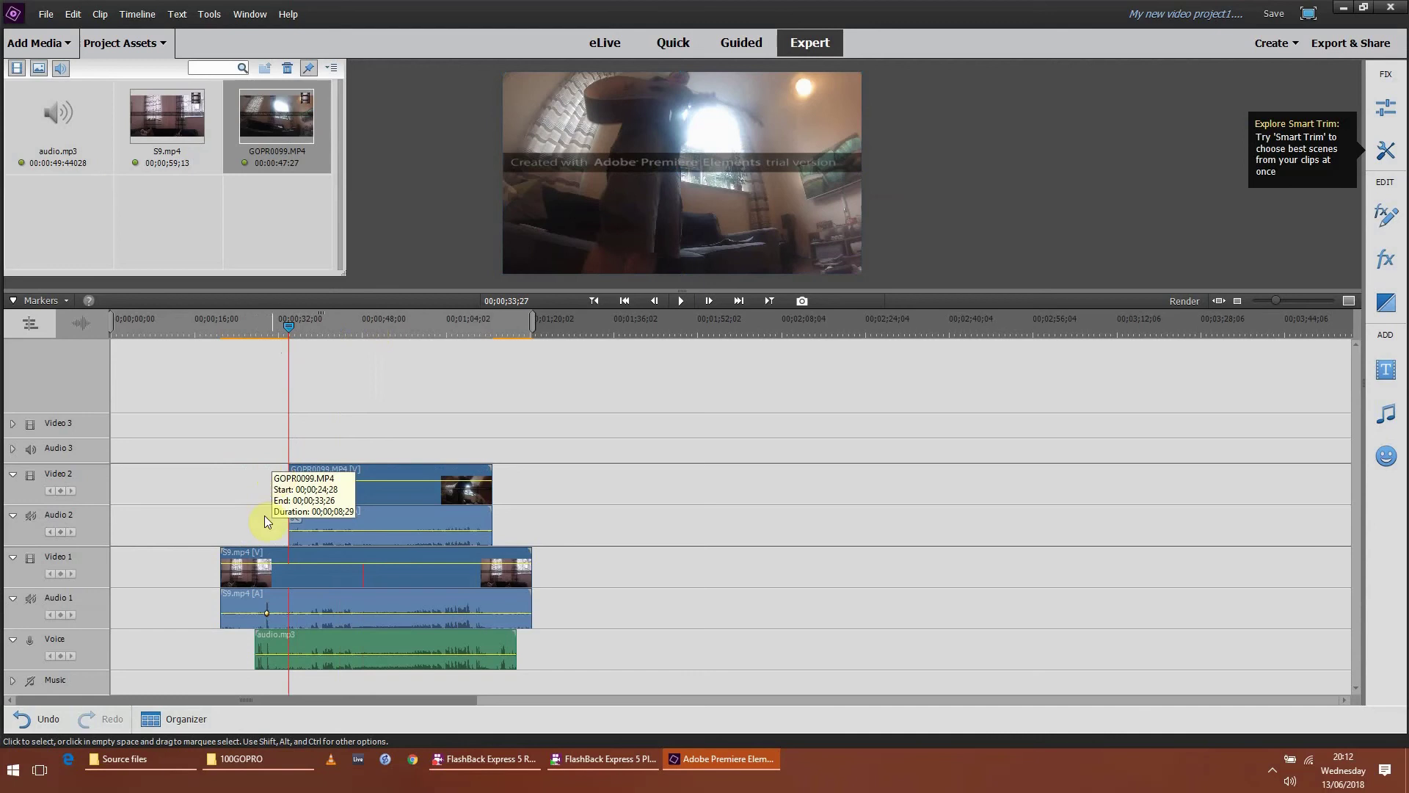
{"action": "key", "text": "Delete"}
Step: Split S9.mp4 and audio.mp3 at 00;00;32;15 and delete both parts before the cut, leaving the remaining clips in place
{"action": "mouse_move", "coordinate": [282, 327]}
{"action": "left_mouse_down"}
{"action": "mouse_move", "coordinate": [257, 327]}
{"action": "mouse_move", "coordinate": [280, 334]}
{"action": "left_mouse_up"}
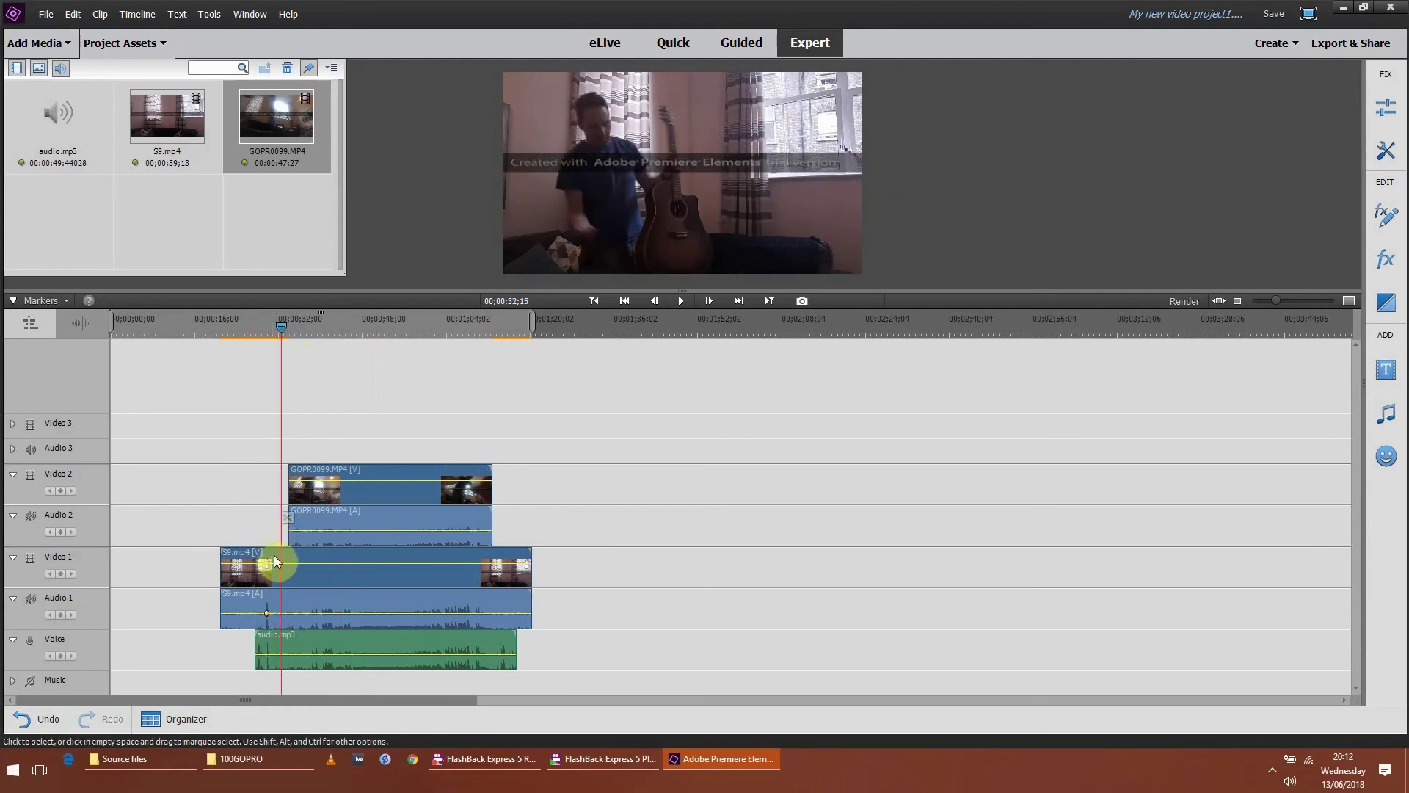
{"action": "left_click", "coordinate": [285, 518]}
{"action": "left_click", "coordinate": [284, 651]}
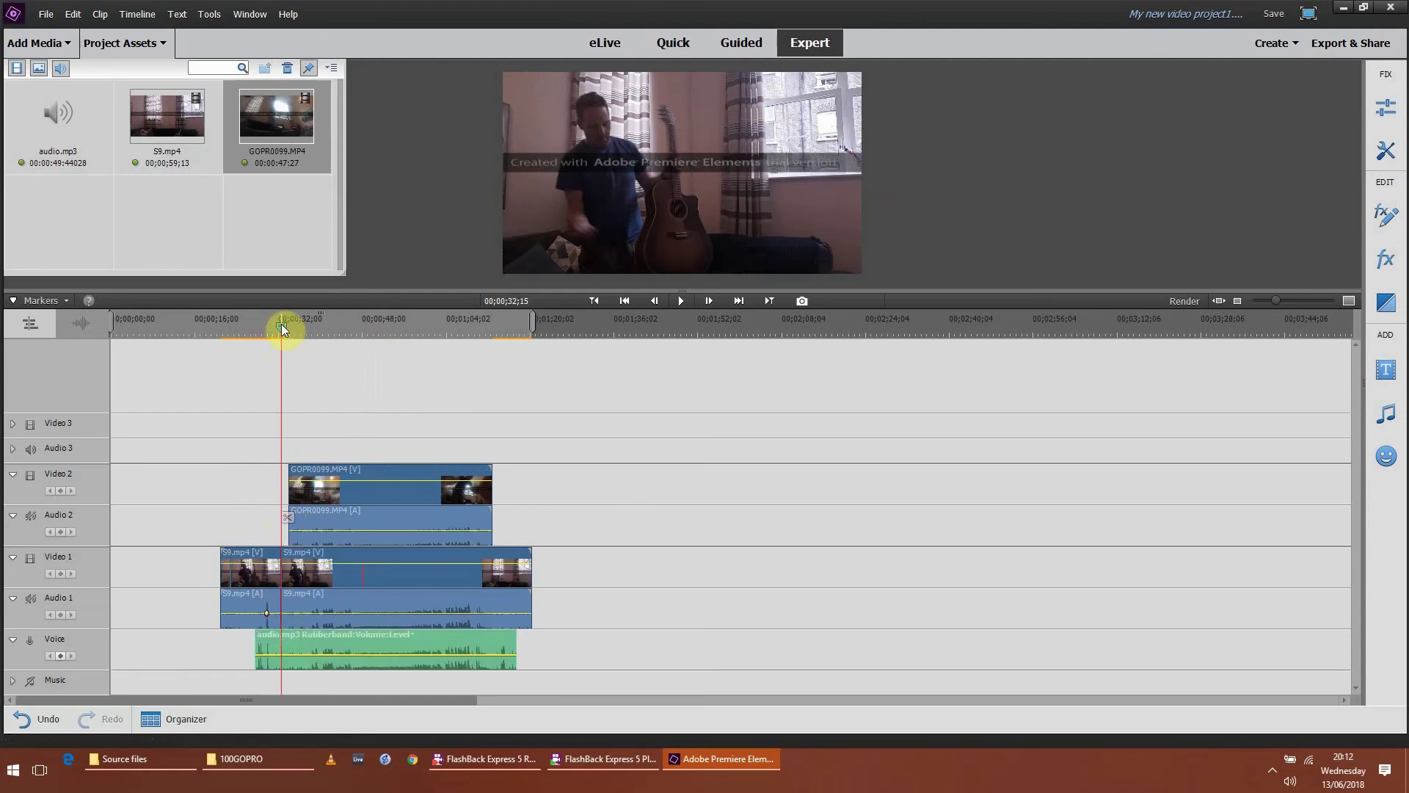
{"action": "left_click", "coordinate": [286, 518]}
{"action": "left_click", "coordinate": [256, 596]}
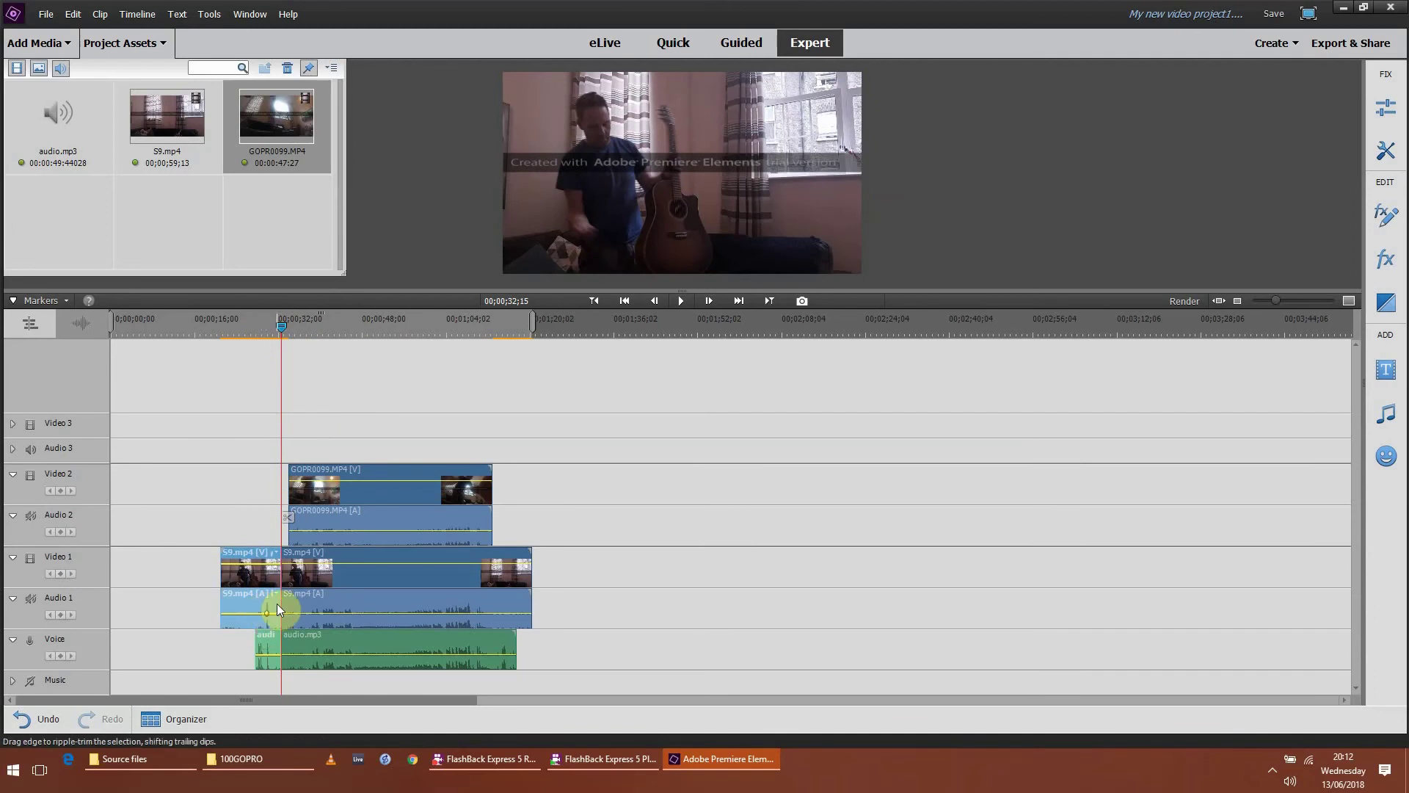
{"action": "key", "text": "Delete"}
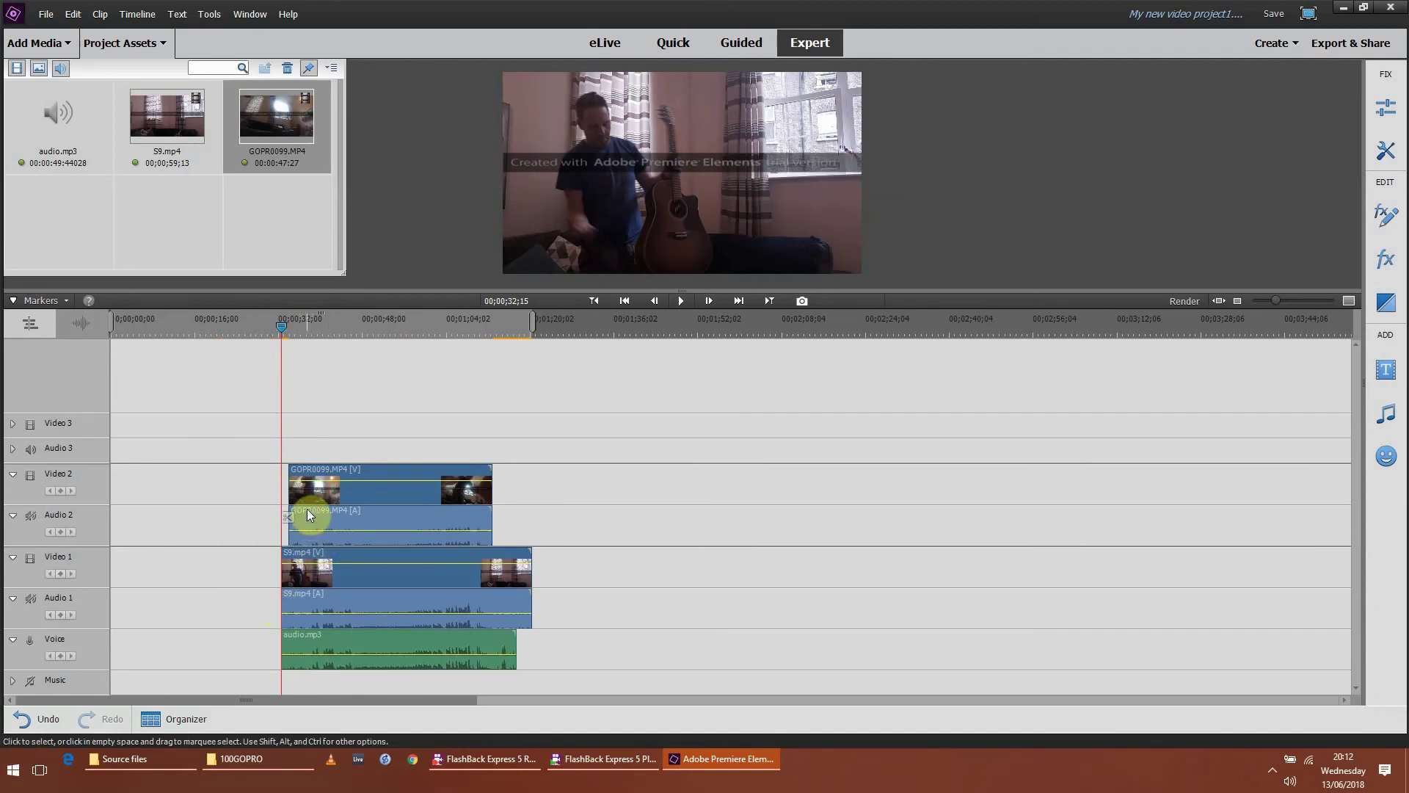
Step: Split the GOPR0099 clip on Video 2 at five spaced points, with the last cut at 00;00;48;18
{"action": "left_click", "coordinate": [324, 470]}
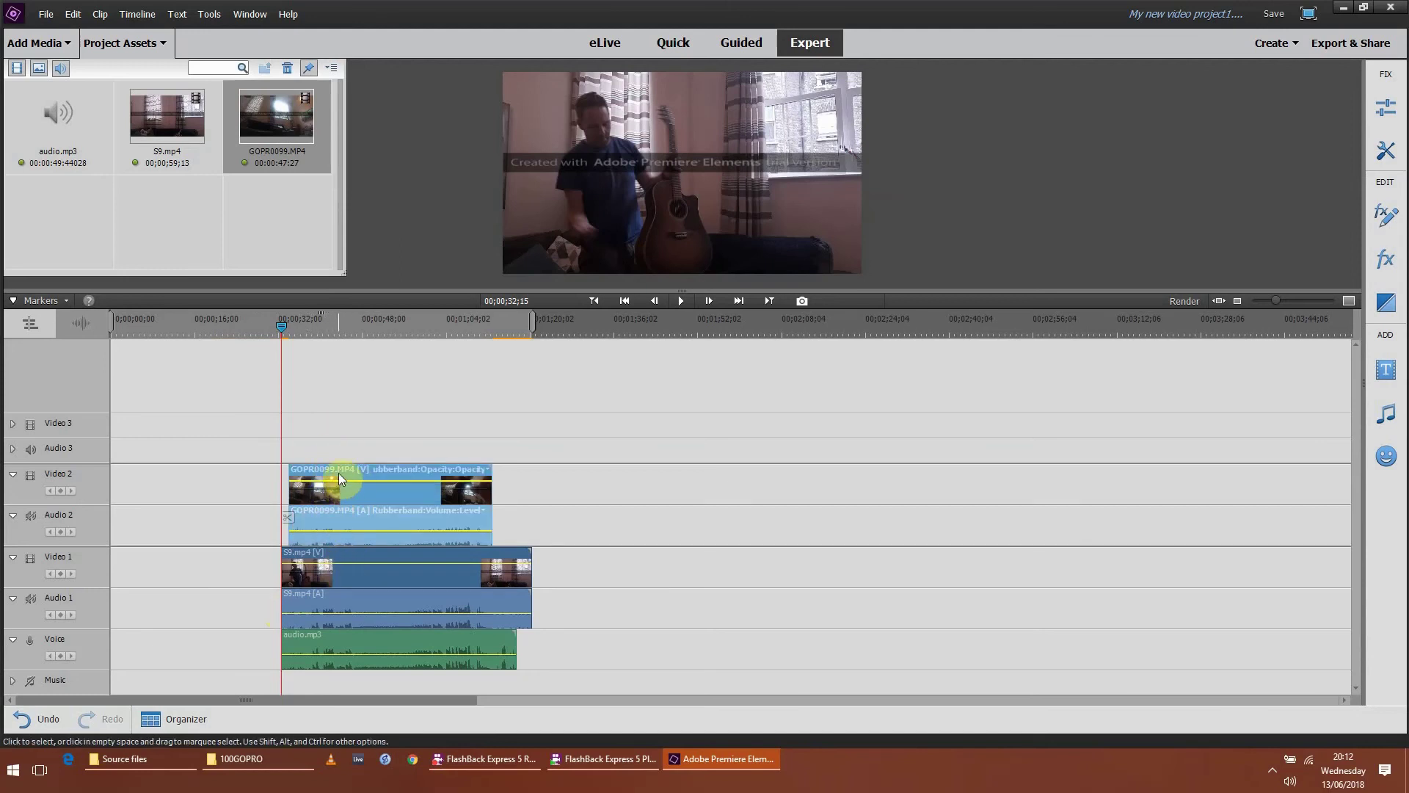
{"action": "left_click_drag", "start_coordinate": [280, 328], "coordinate": [369, 329]}
{"action": "left_click", "coordinate": [308, 516]}
{"action": "left_click", "coordinate": [327, 517]}
{"action": "left_click", "coordinate": [345, 517]}
{"action": "left_click", "coordinate": [367, 510]}
{"action": "left_click", "coordinate": [374, 517]}
Step: Delete the second and fourth GOPR0099 segments on Video 2 so the S9 camera shows through the gaps
{"action": "left_click", "coordinate": [316, 481]}
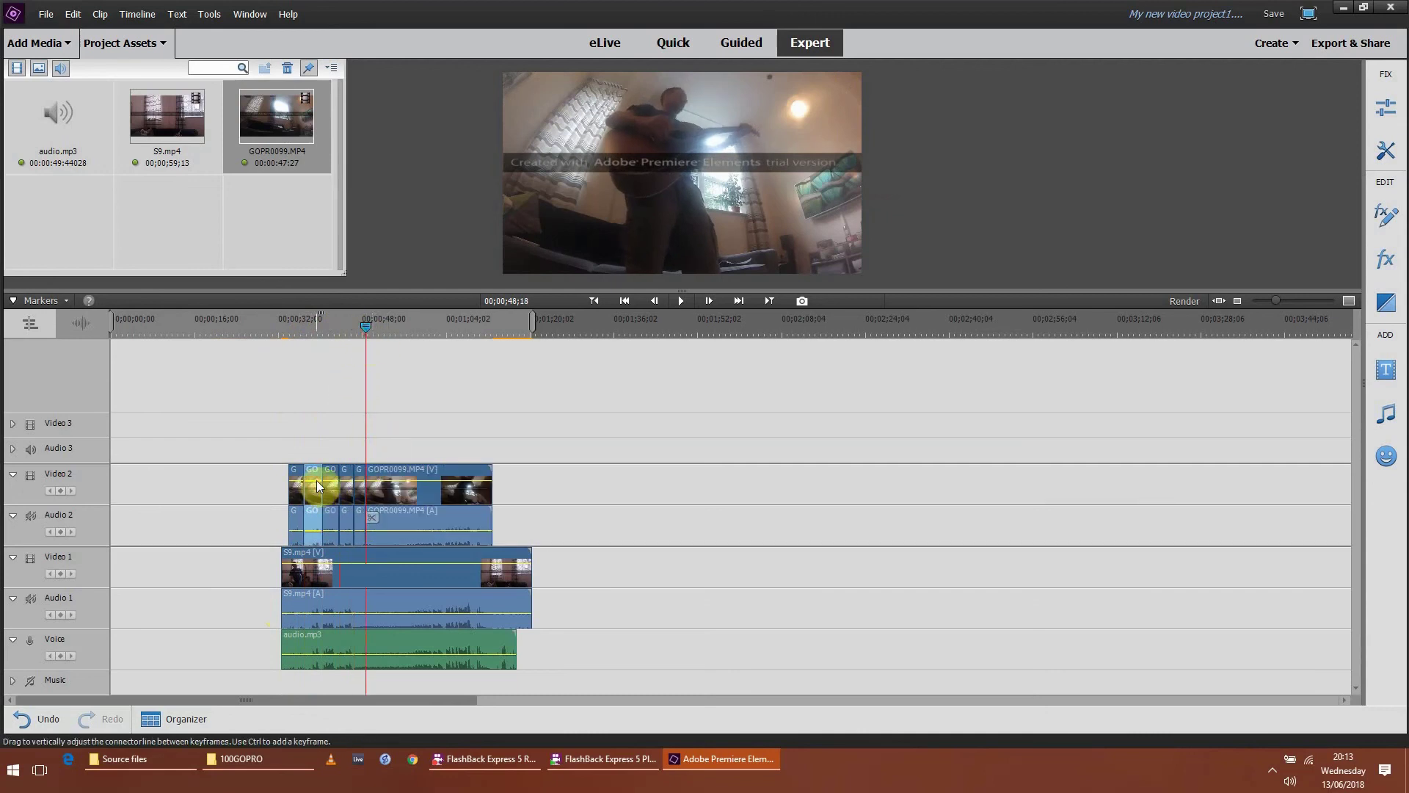
{"action": "key", "text": "Delete"}
{"action": "left_click", "coordinate": [347, 514]}
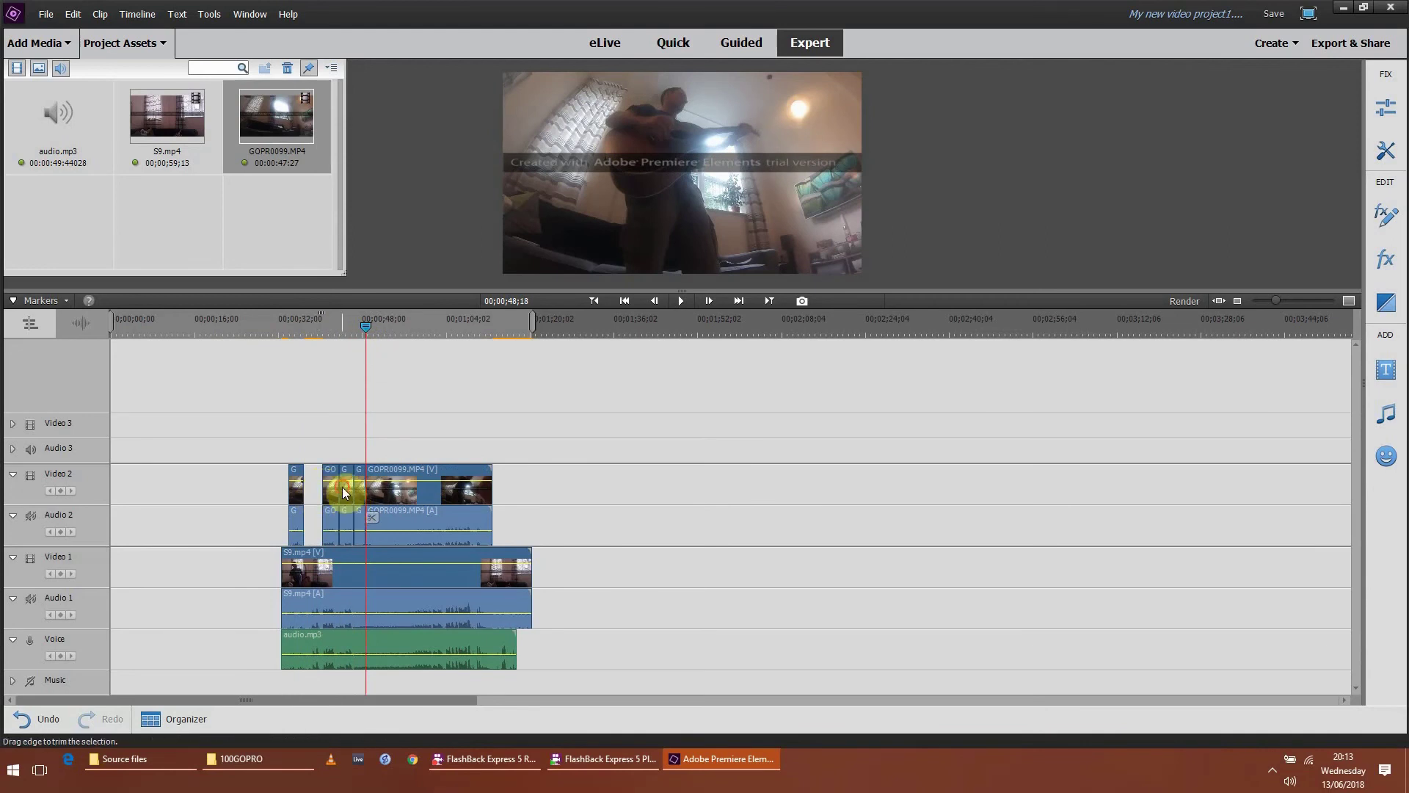
{"action": "key", "text": "Delete"}
Step: Split the long final GOPR0099 segment at 00;00;51;12 and delete the short piece before the cut
{"action": "left_click", "coordinate": [392, 499]}
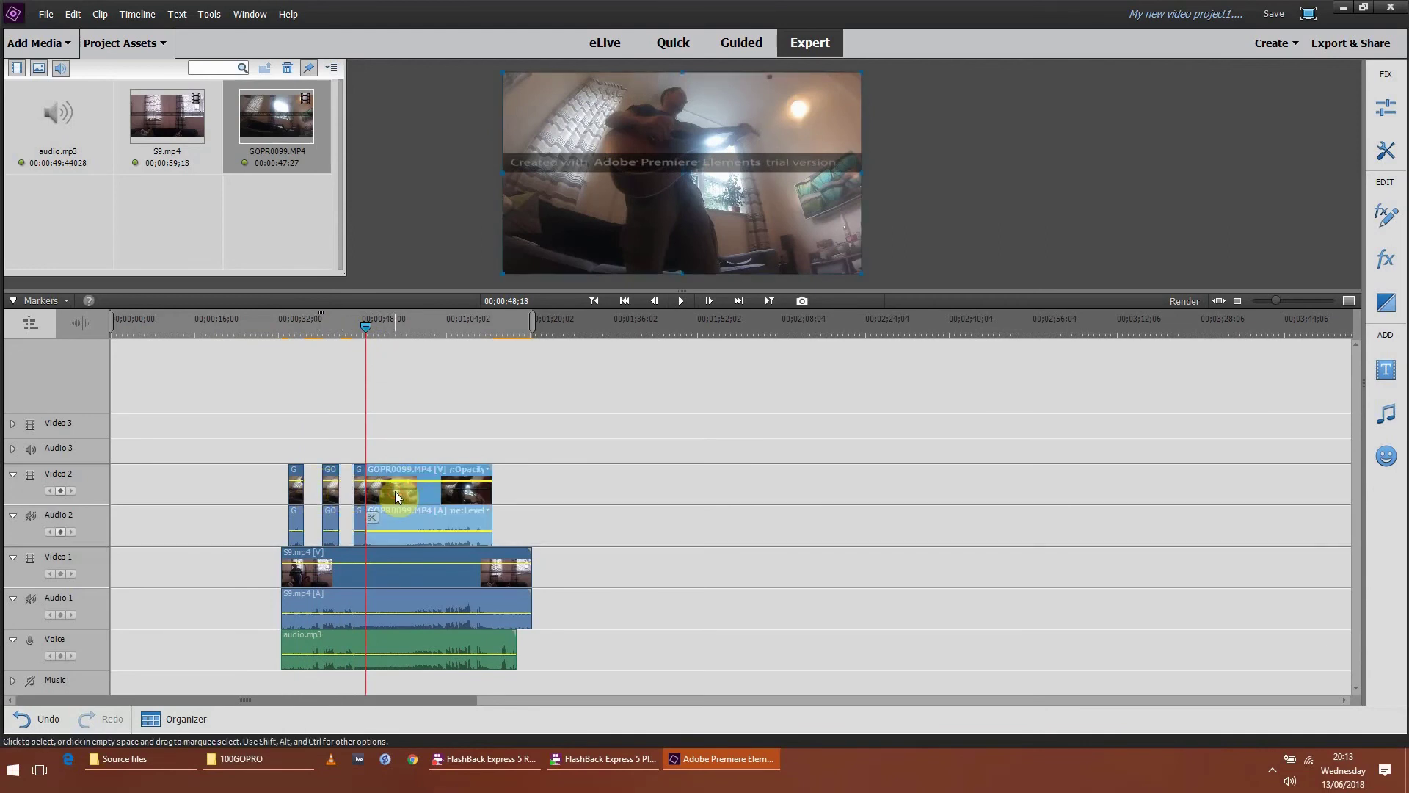
{"action": "left_click_drag", "start_coordinate": [368, 333], "coordinate": [381, 338]}
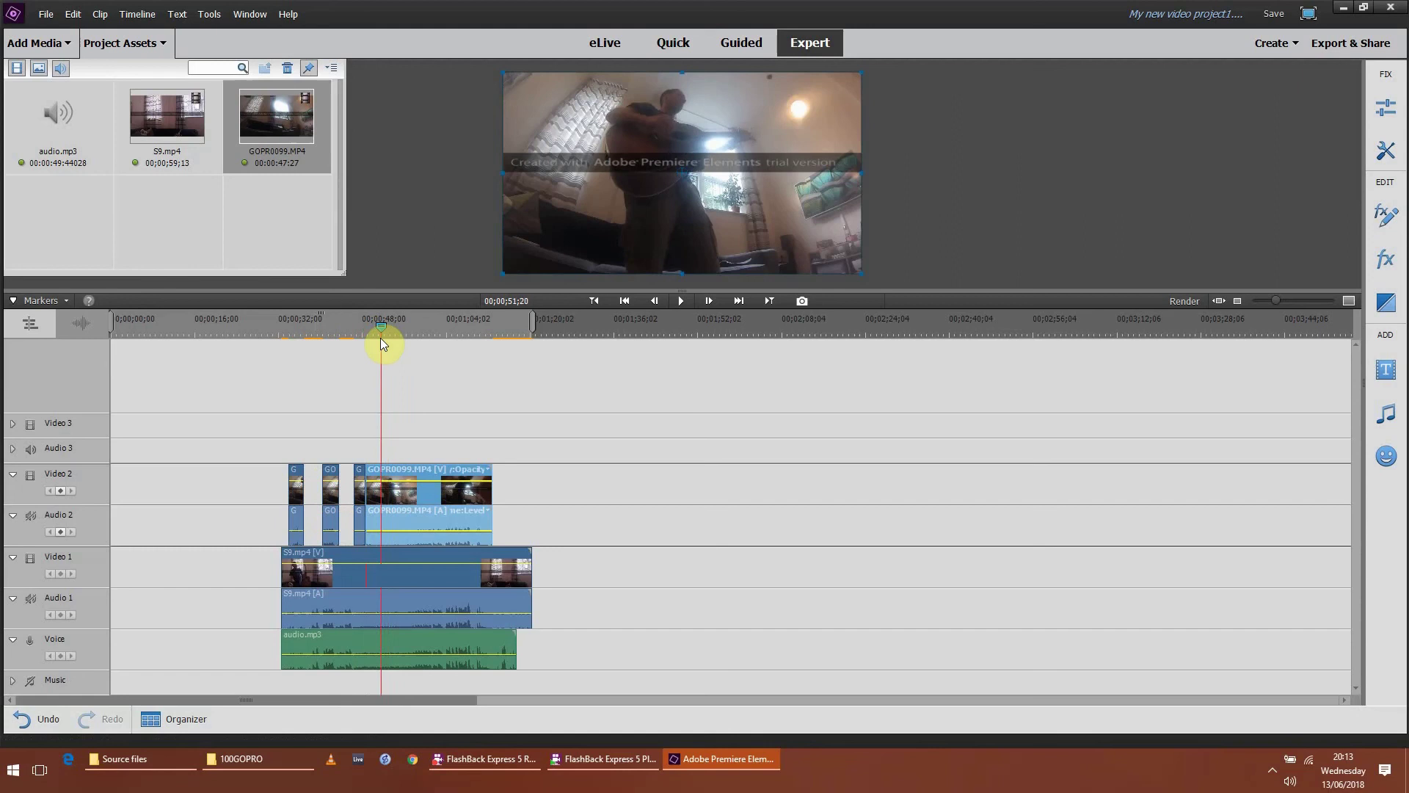
{"action": "left_click", "coordinate": [386, 517]}
{"action": "left_click", "coordinate": [373, 489]}
{"action": "key", "text": "Delete"}
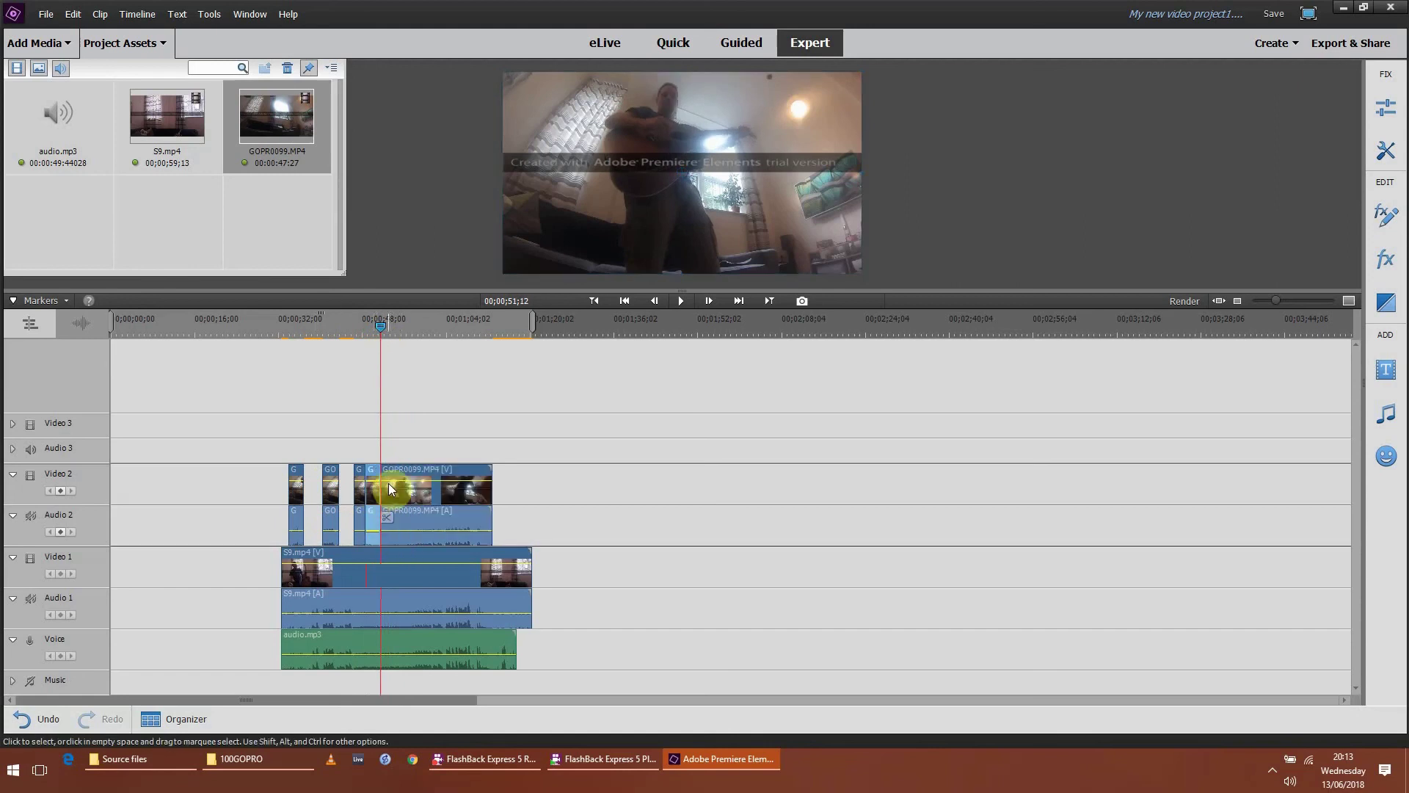
Step: Play the edited sequence from just before its first clip to check the switches between the two cameras
{"action": "left_click", "coordinate": [305, 331]}
{"action": "left_click_drag", "start_coordinate": [279, 339], "coordinate": [260, 328]}
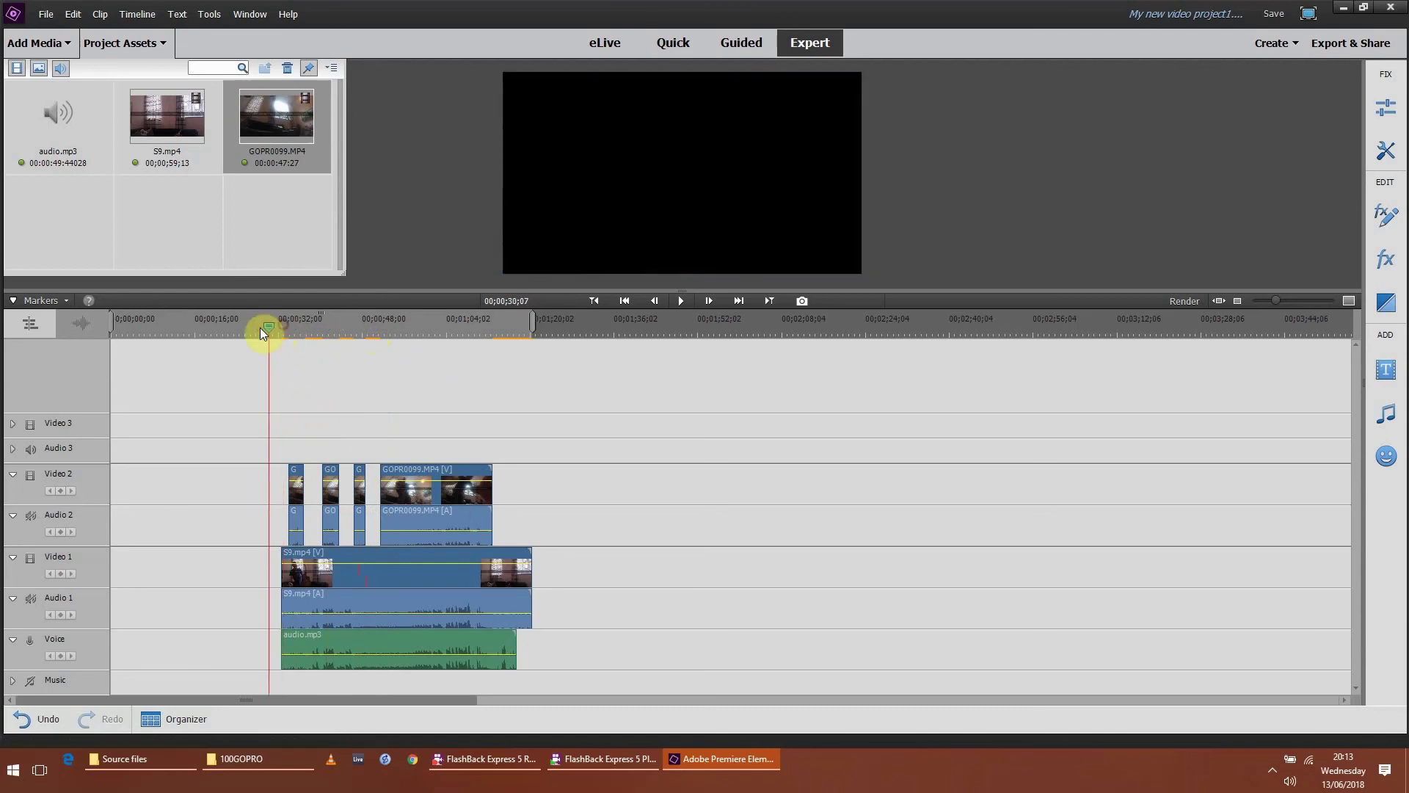
{"action": "left_click", "coordinate": [680, 303]}
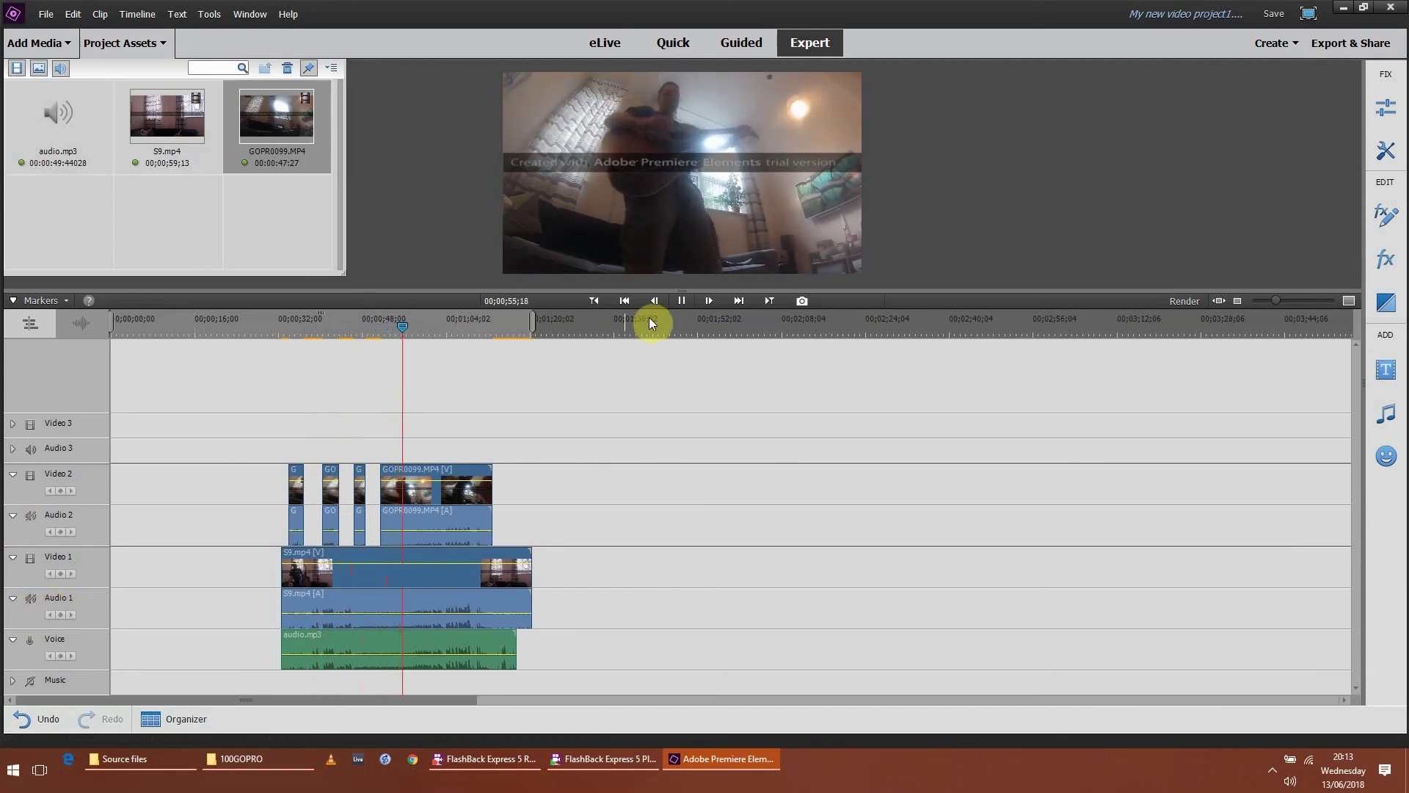
{"action": "left_click", "coordinate": [677, 302]}
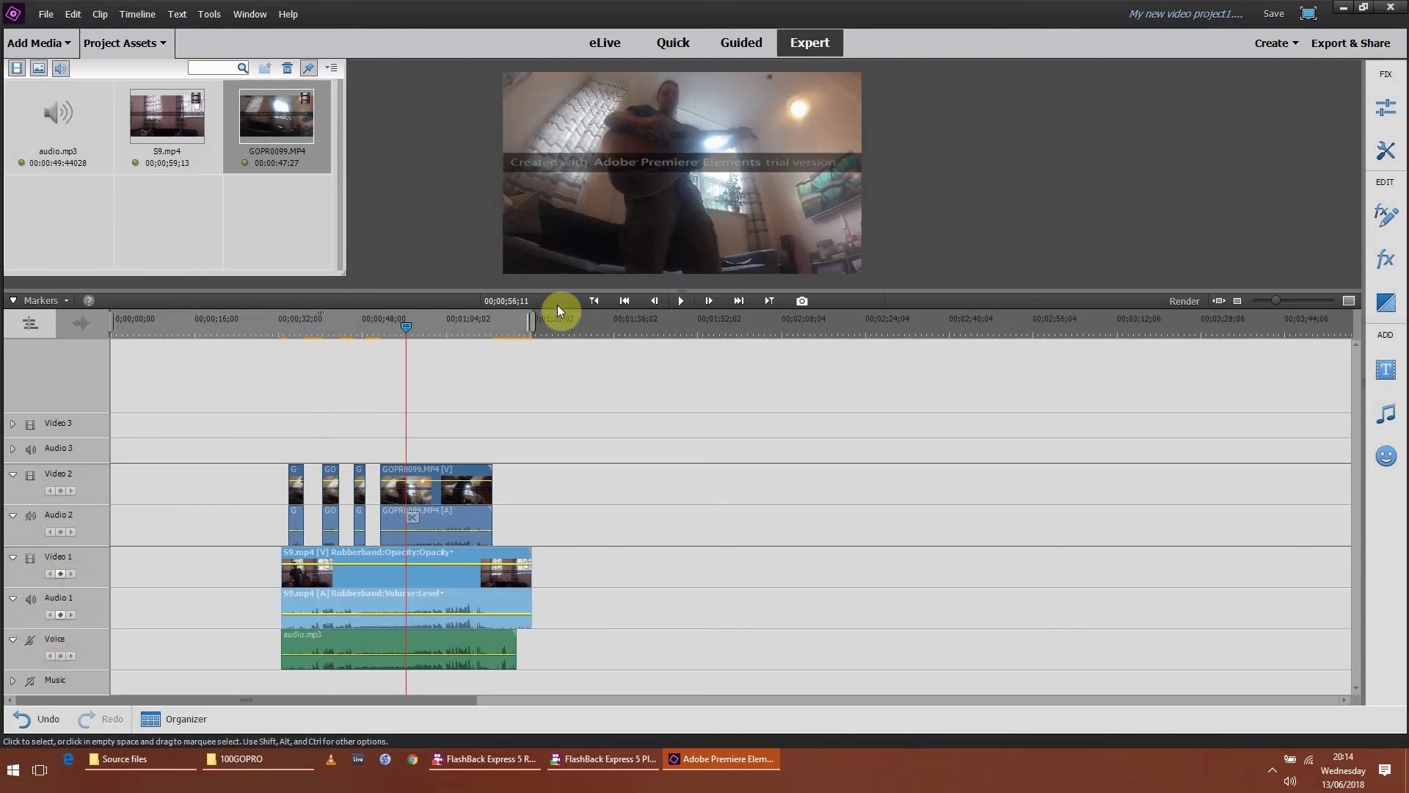
Step: Play the sequence onward from 00;00;56;11 with the Voice track muted to hear the camera sound instead
{"action": "left_click", "coordinate": [677, 301]}
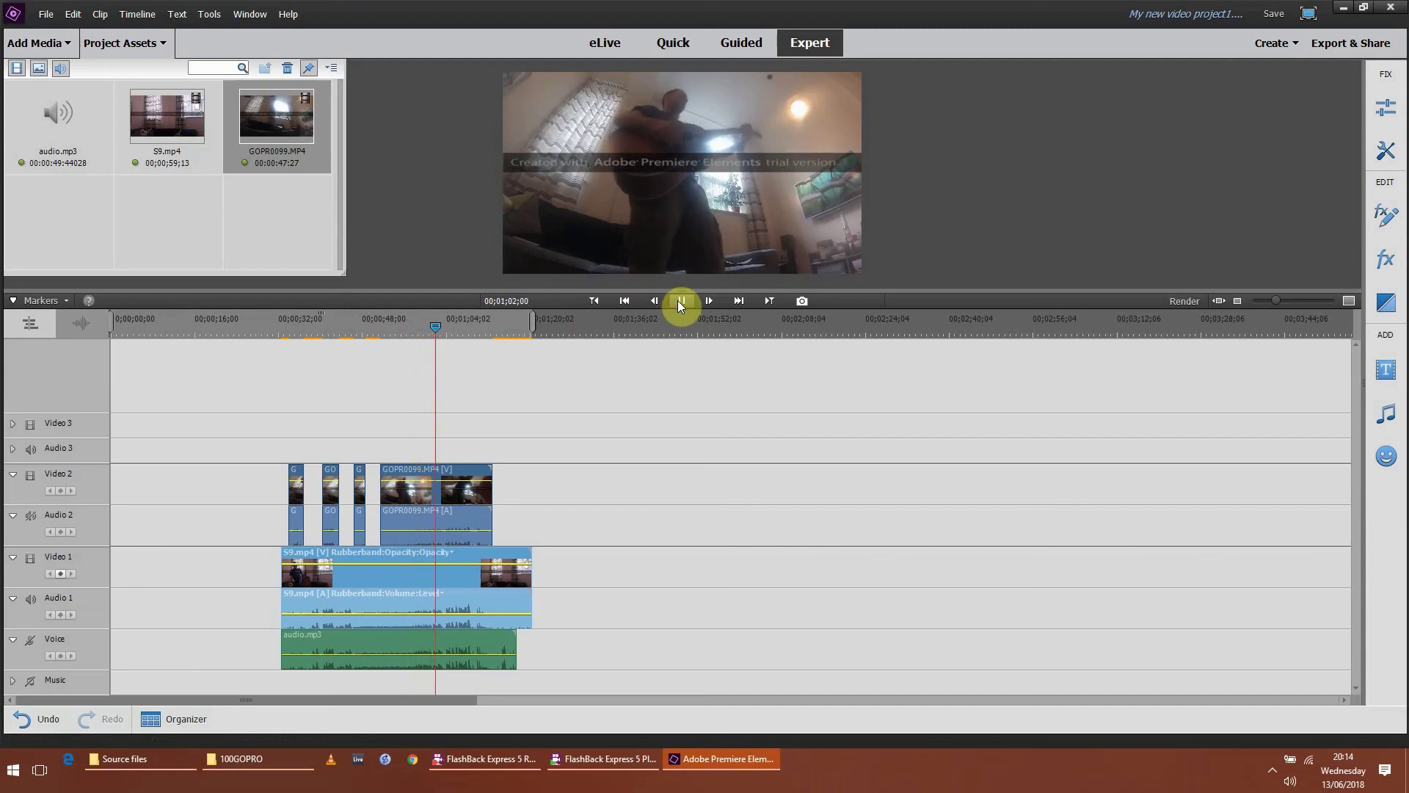
{"action": "left_click", "coordinate": [681, 301]}
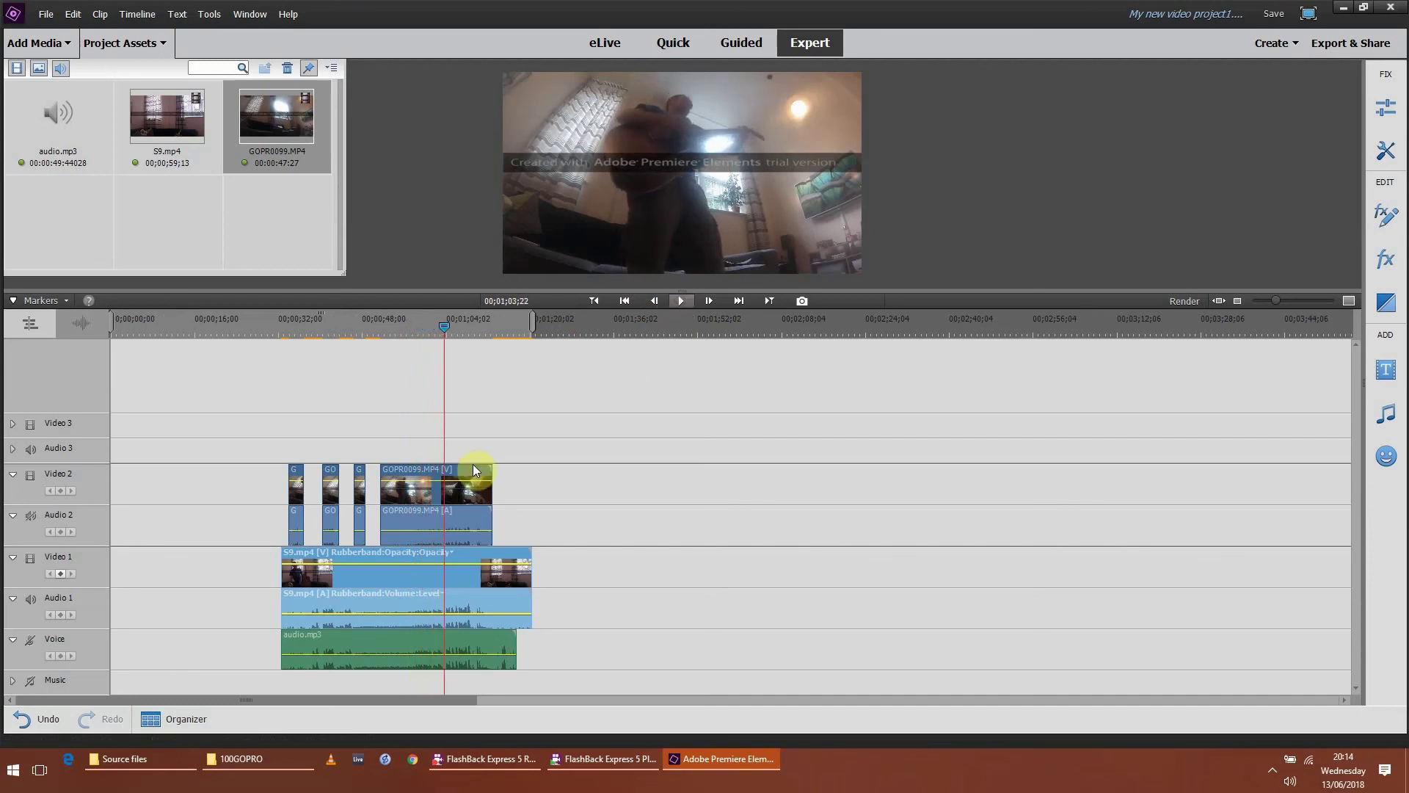